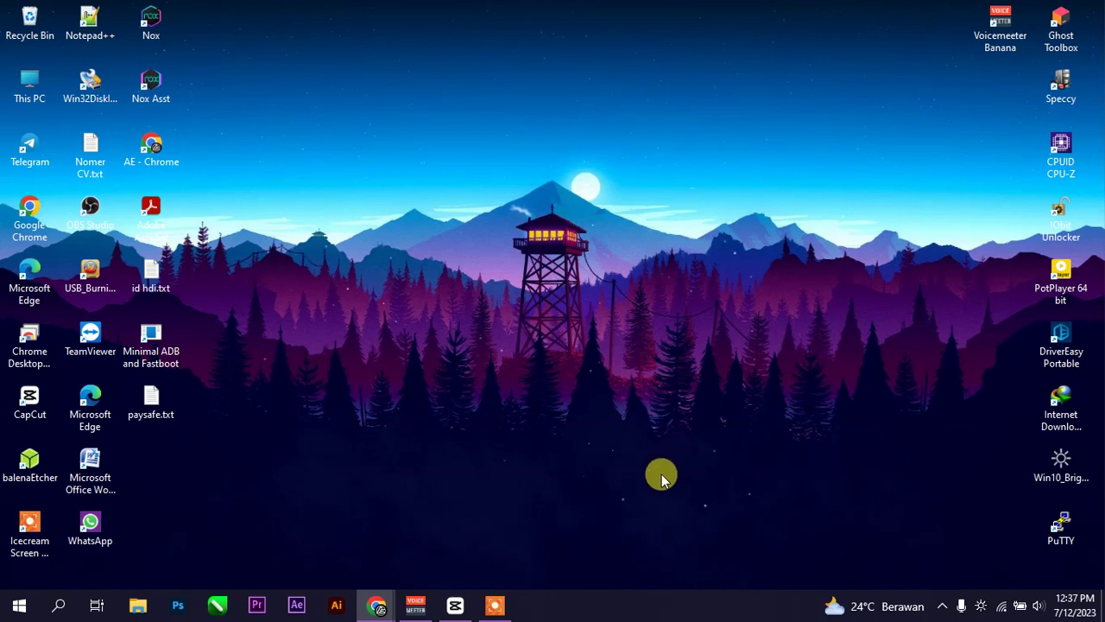
# - Confirm the PC is on the SHADOW Wi-Fi, then bring forward the Shadow LuCI login window in Chrome
pyautogui.click(1001, 606)
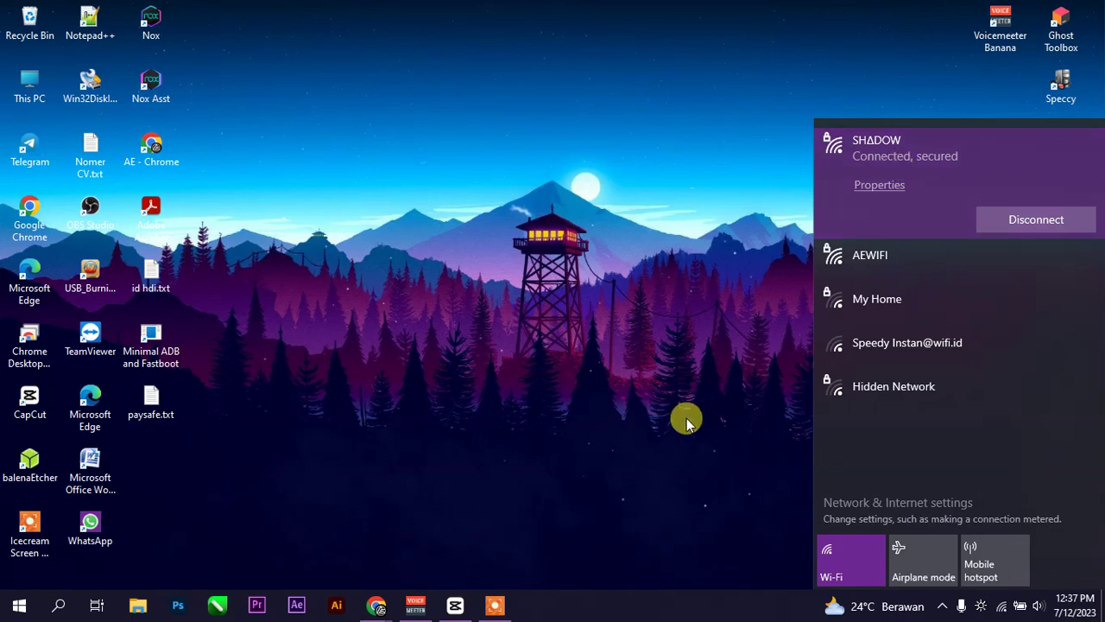
pyautogui.click(376, 605)
pyautogui.click(391, 565)
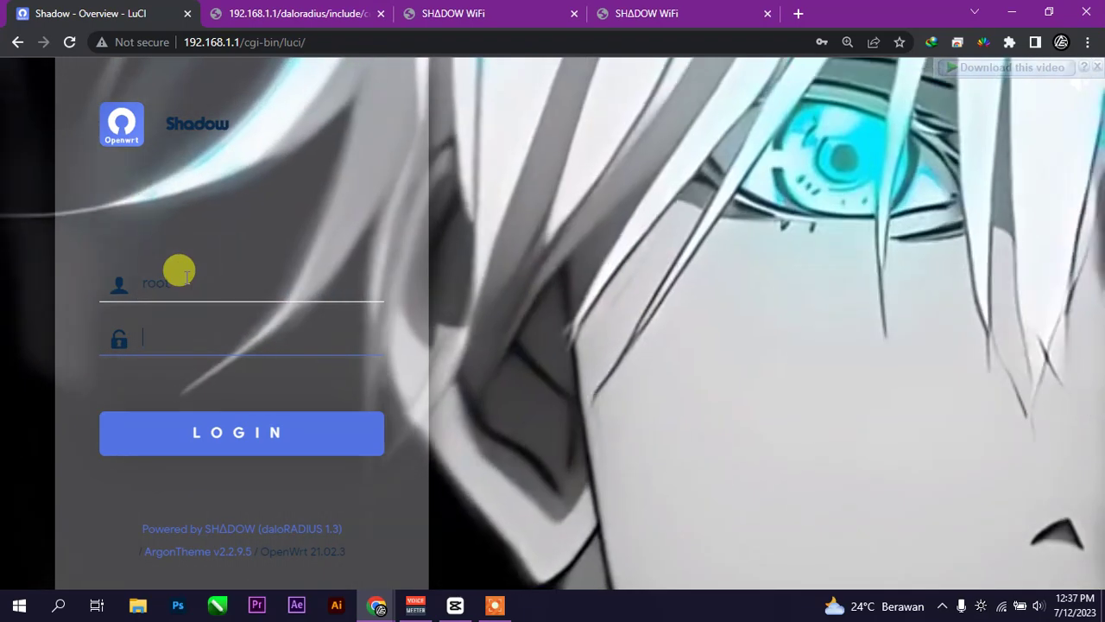
# - Log in as root with the saved credentials, decline the password update, and scan the Overview
pyautogui.click(144, 277)
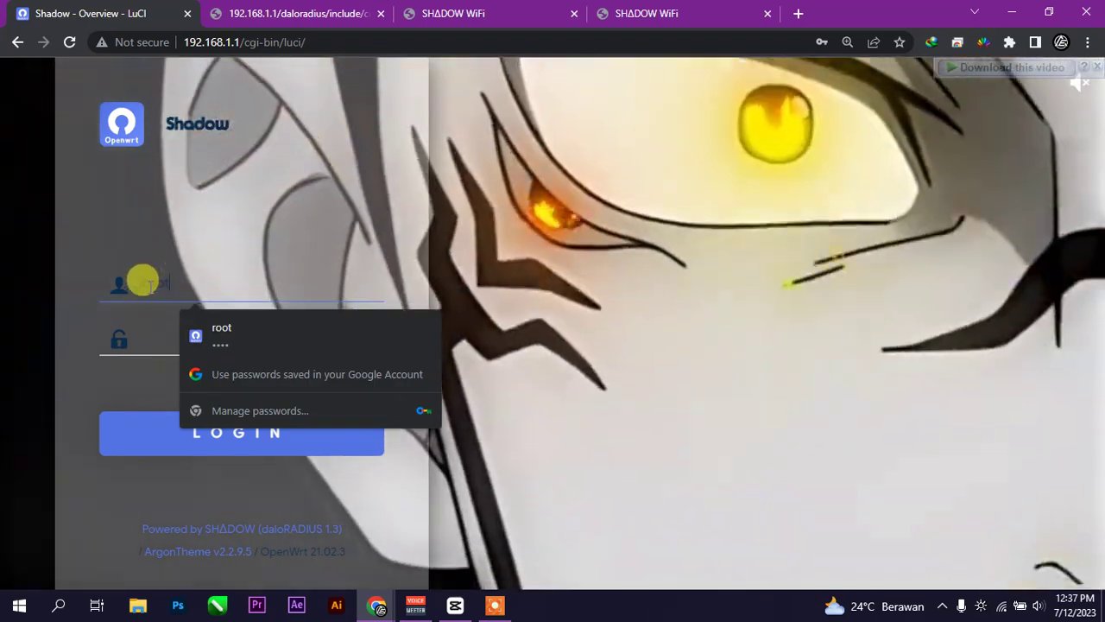
pyautogui.click(147, 335)
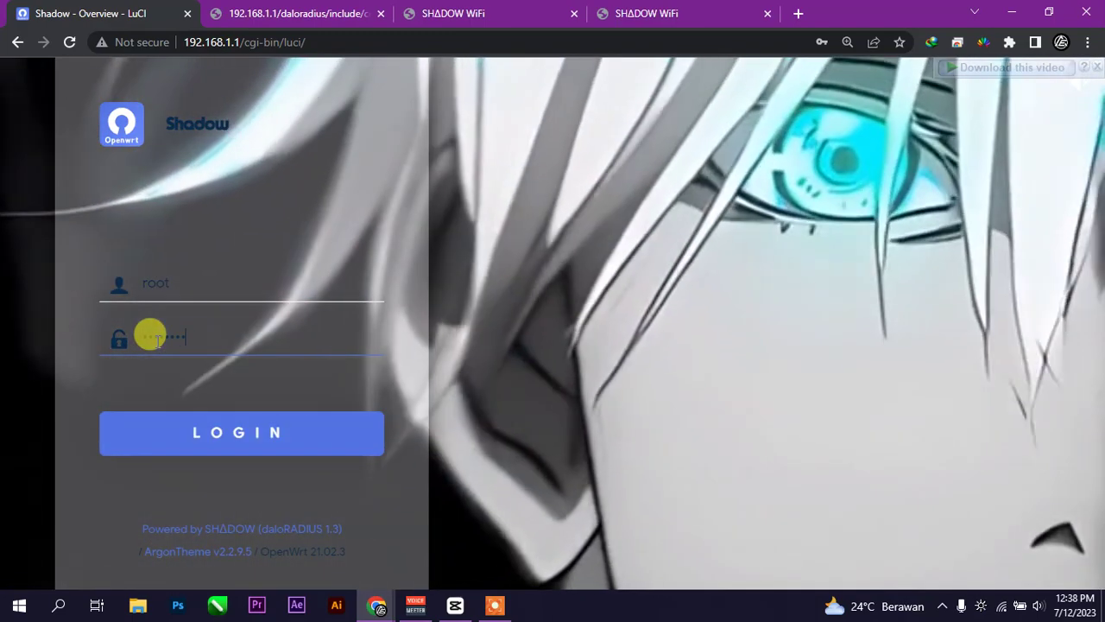
pyautogui.press('Return')
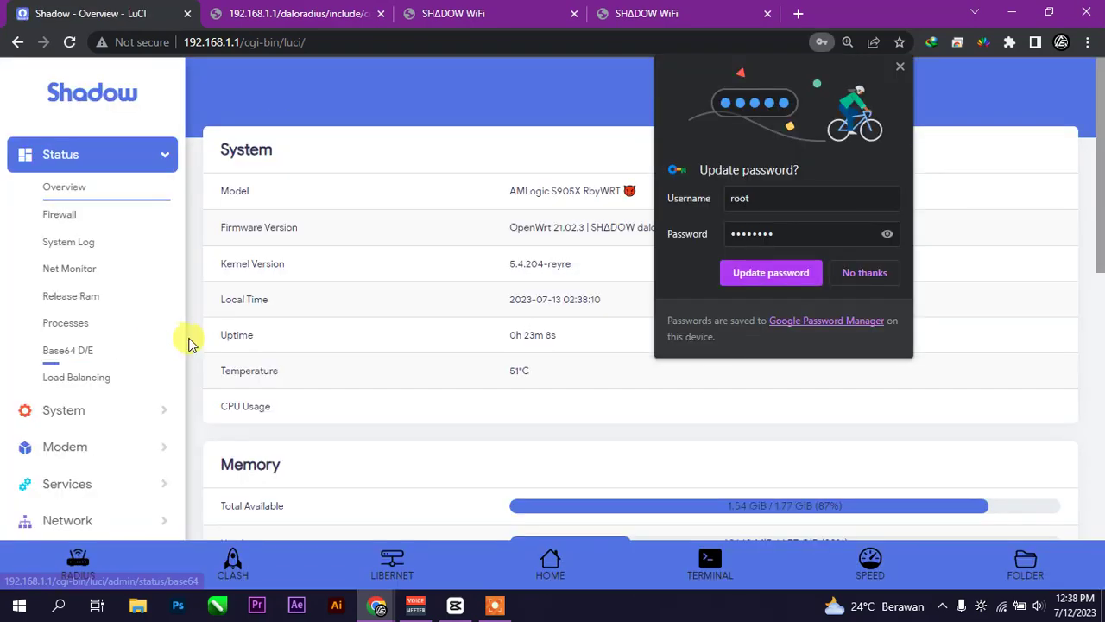
pyautogui.click(865, 273)
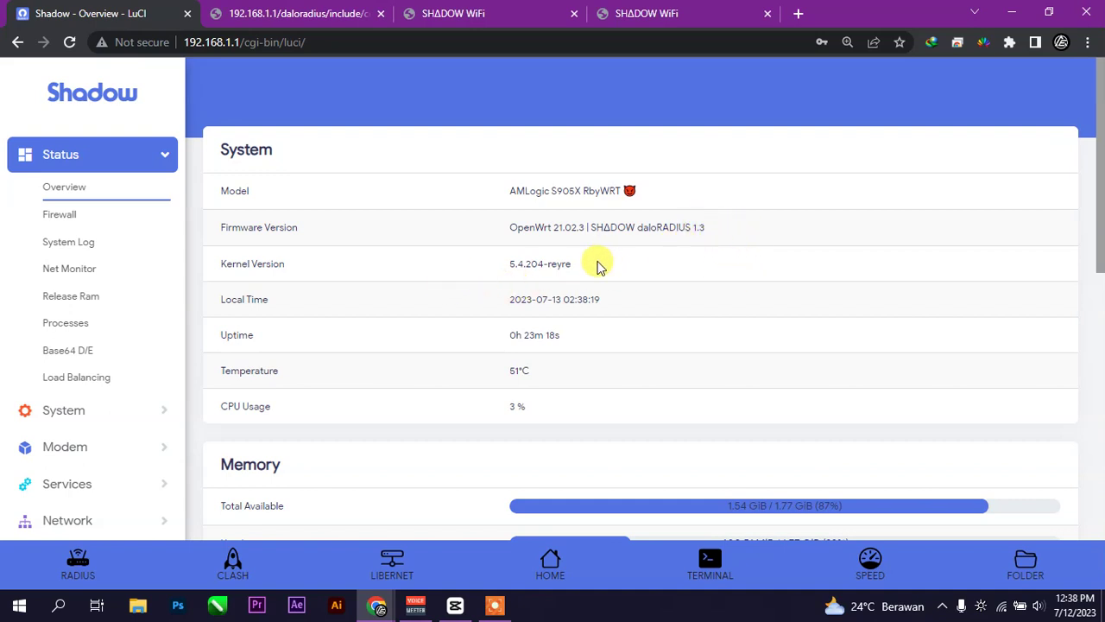
pyautogui.scroll(-9, 600, 268)
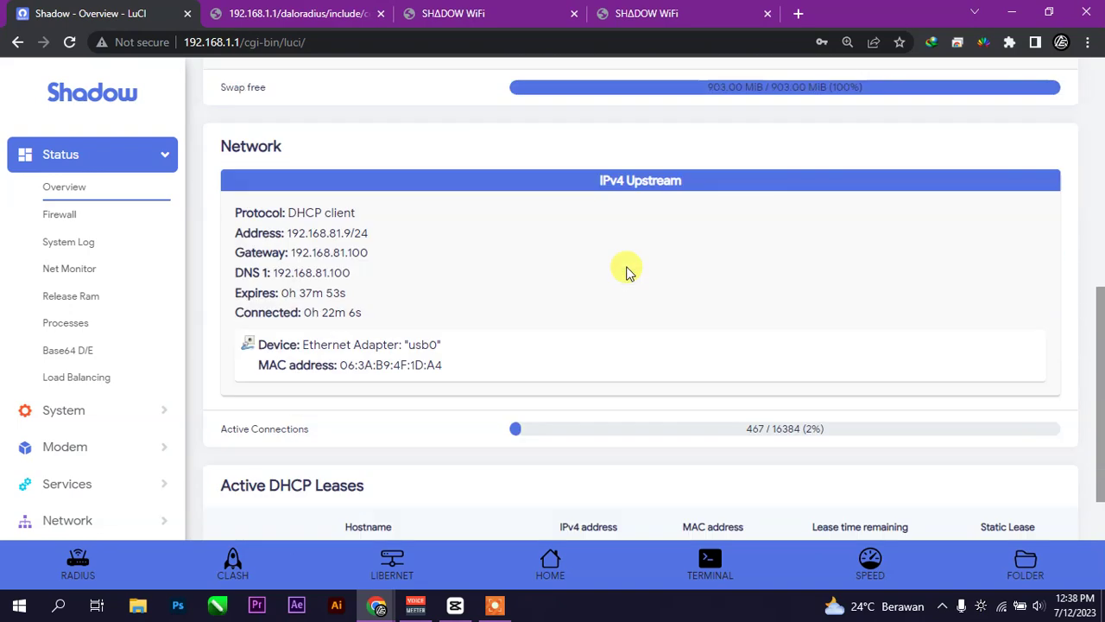
pyautogui.scroll(4, 626, 271)
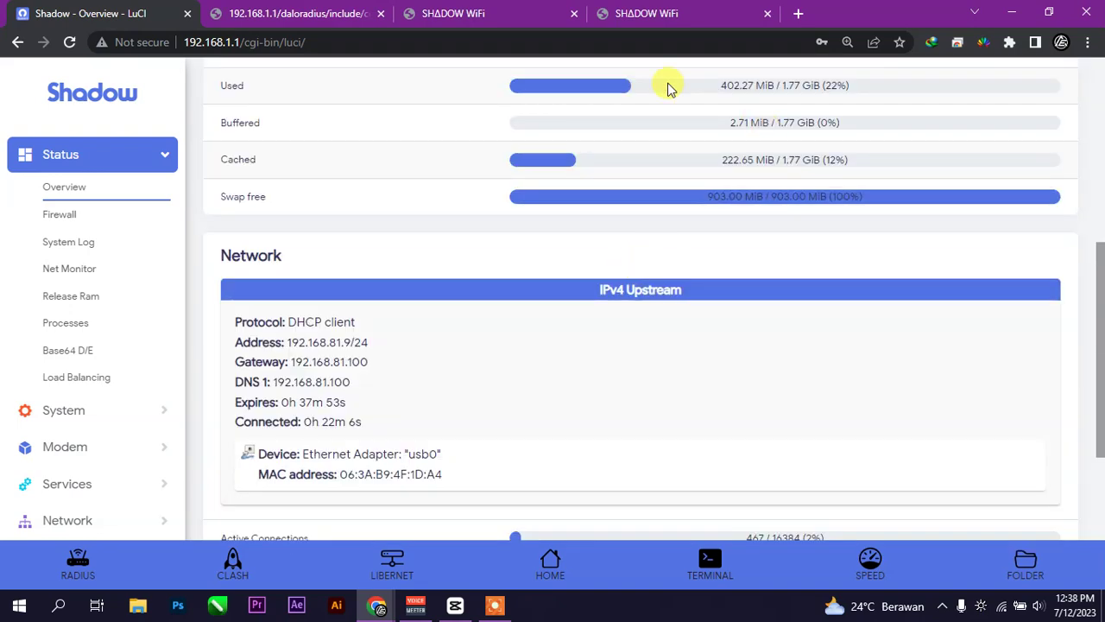
# - Close the duplicate SHADOW WiFi tab and reload the remaining hotspot login page
pyautogui.click(648, 6)
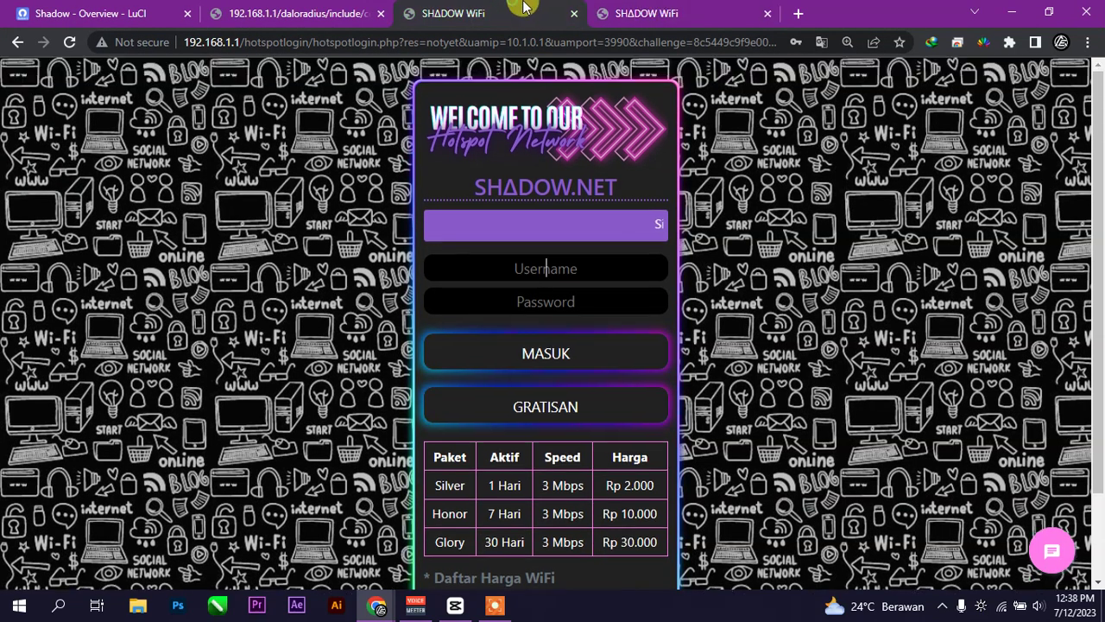
pyautogui.click(763, 13)
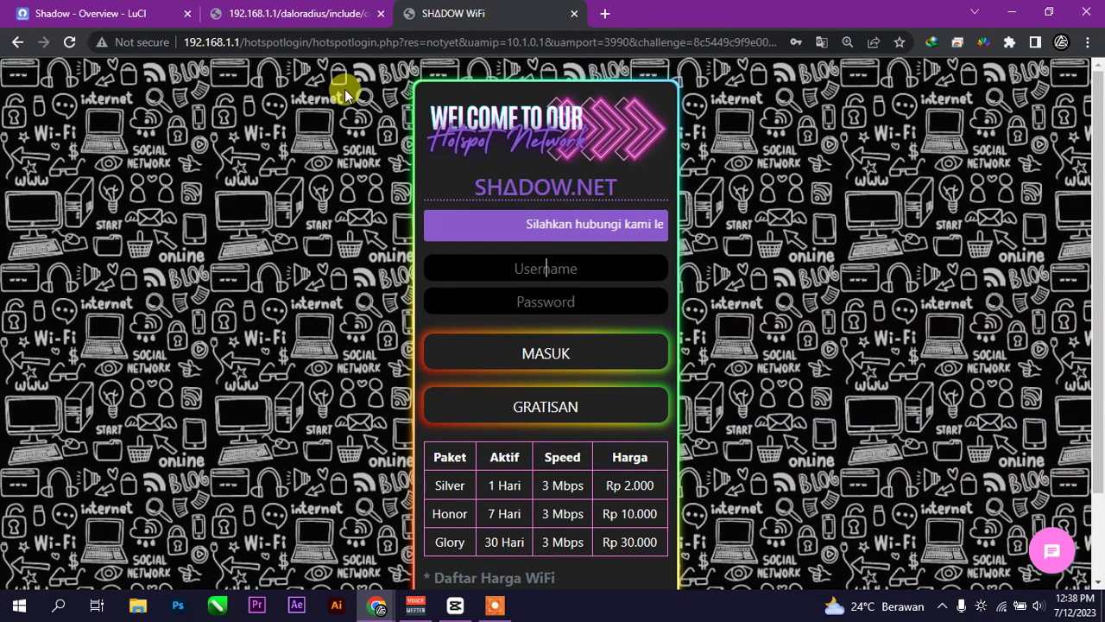
pyautogui.click(77, 48)
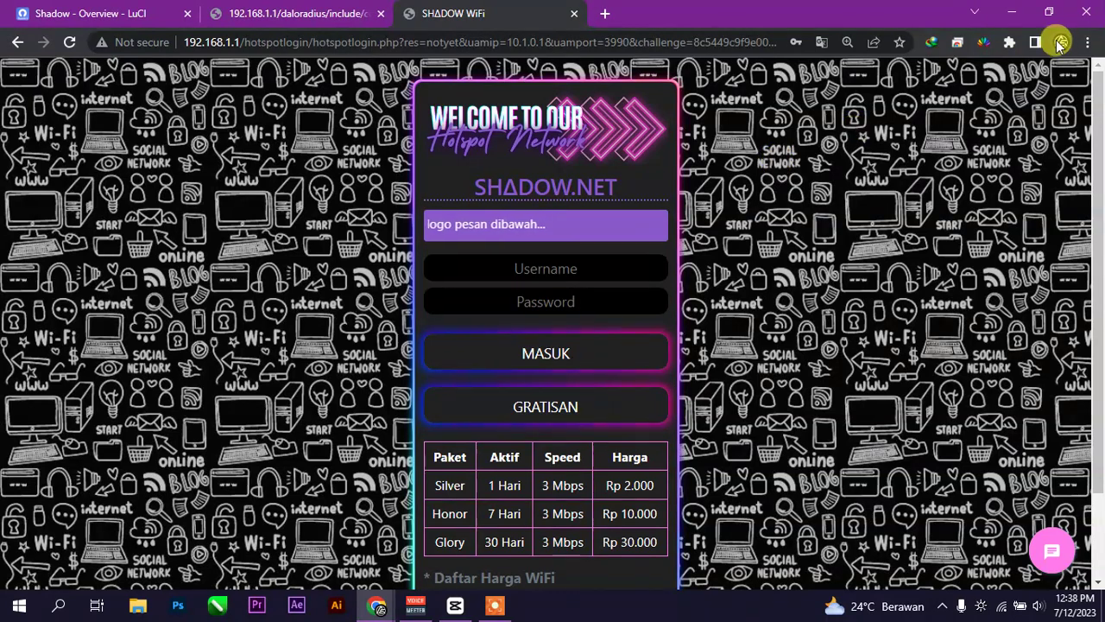
pyautogui.click(1087, 41)
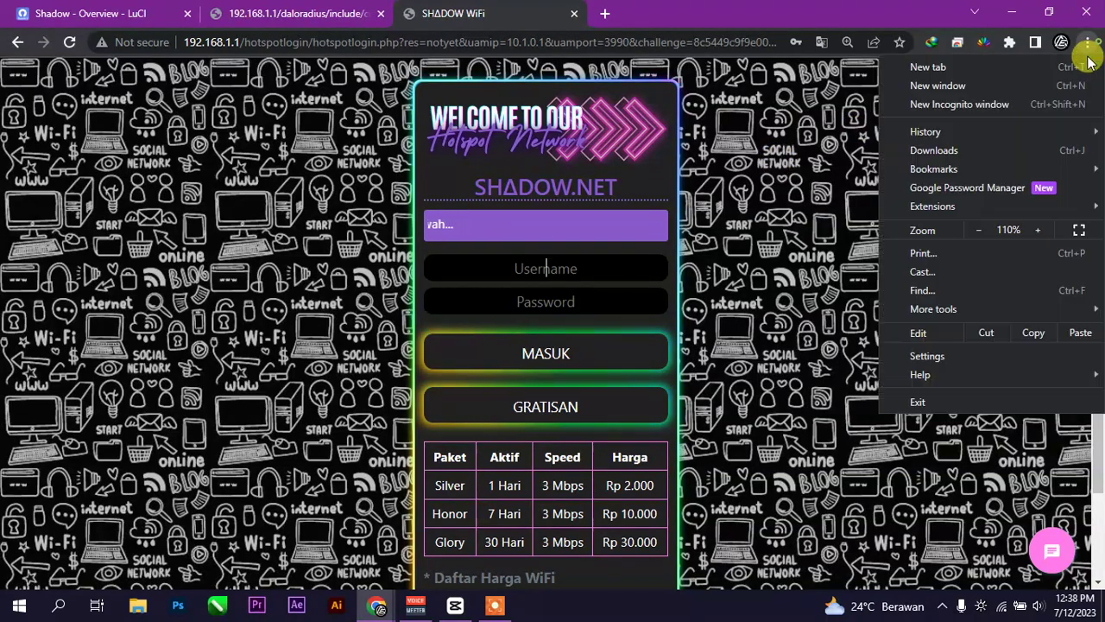
# - In a new Incognito window, load aesaja.net and check the Wi-Fi status
pyautogui.click(992, 107)
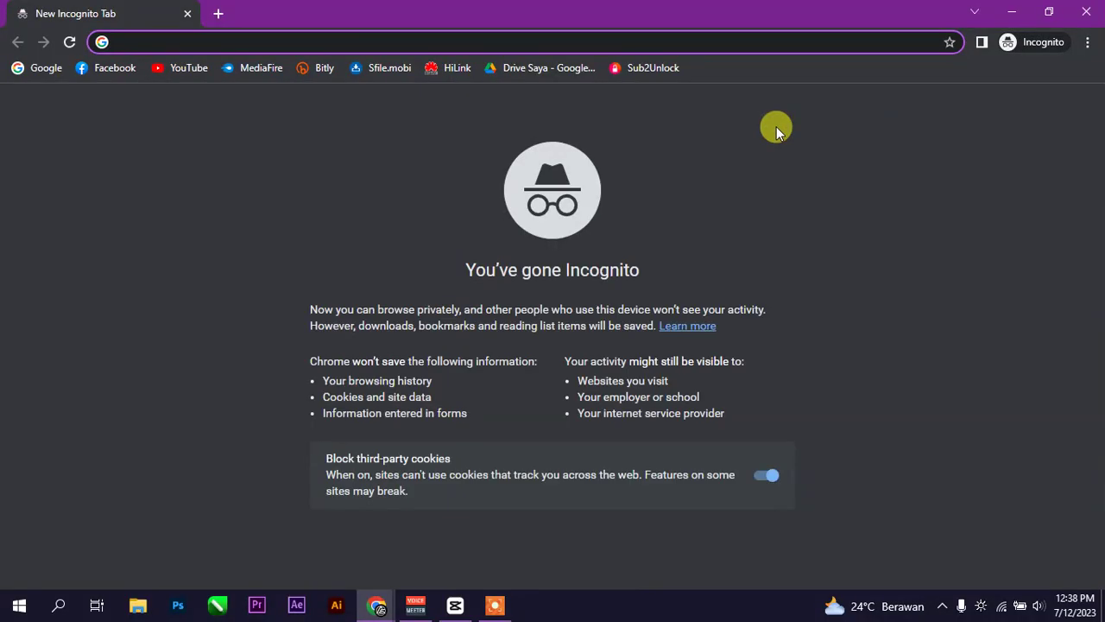
pyautogui.write('192')
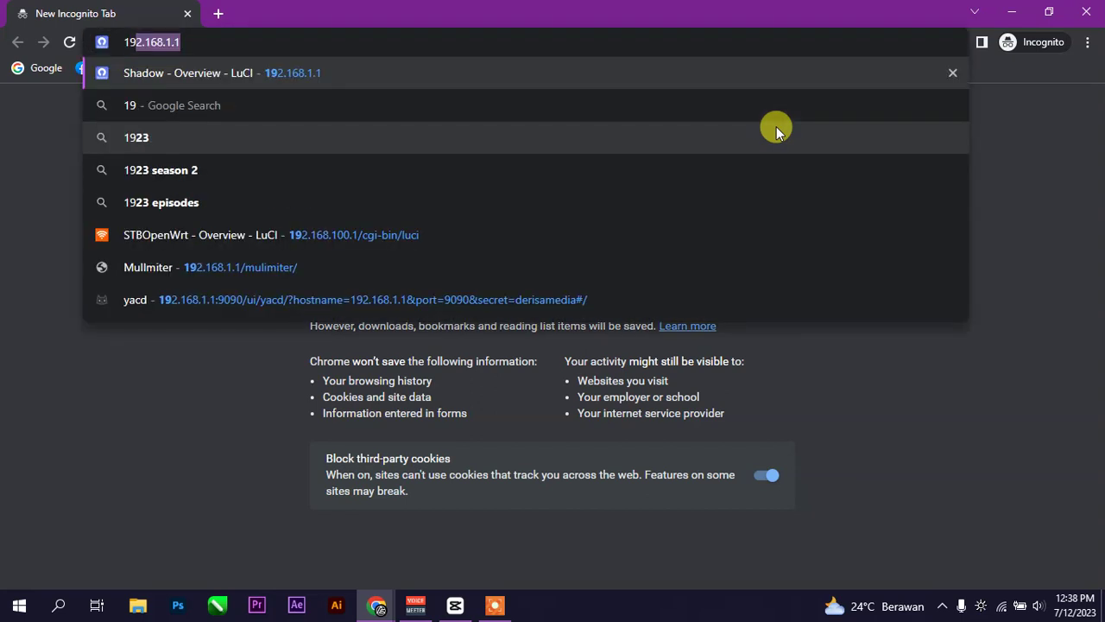
pyautogui.press('BackSpace')
pyautogui.press('BackSpace')
pyautogui.press('BackSpace')
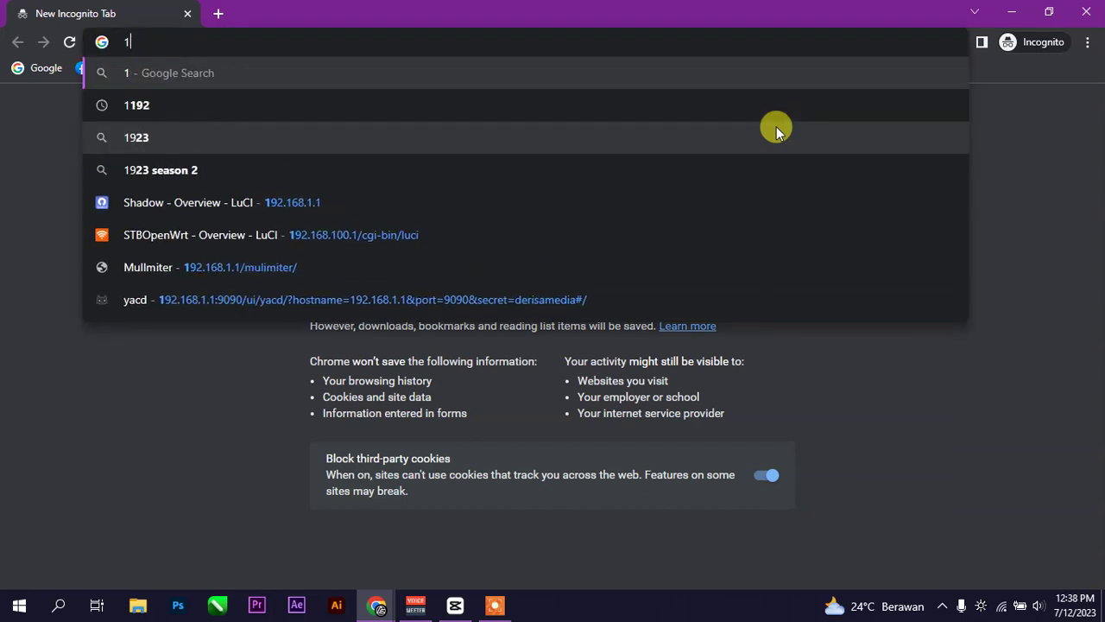
pyautogui.write('aesaja.net')
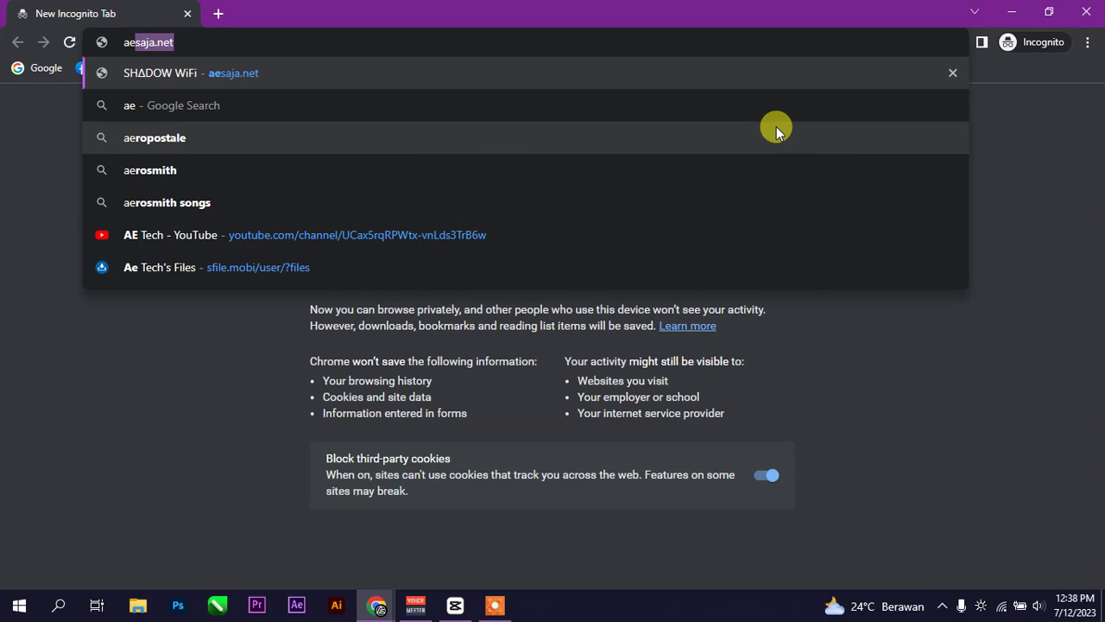
pyautogui.press('Return')
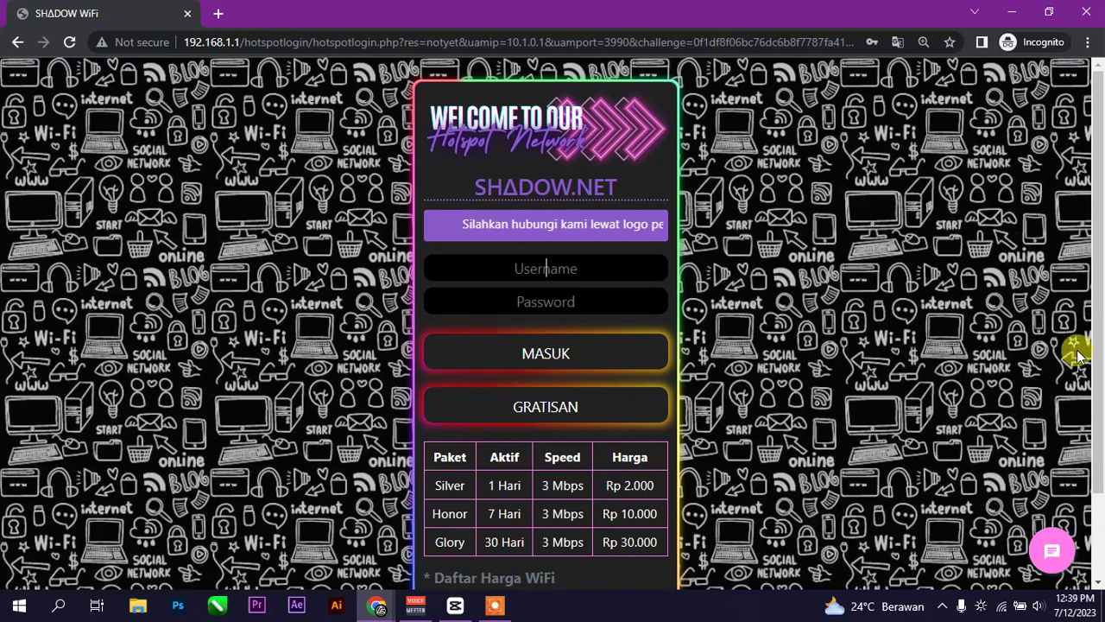
pyautogui.click(1003, 607)
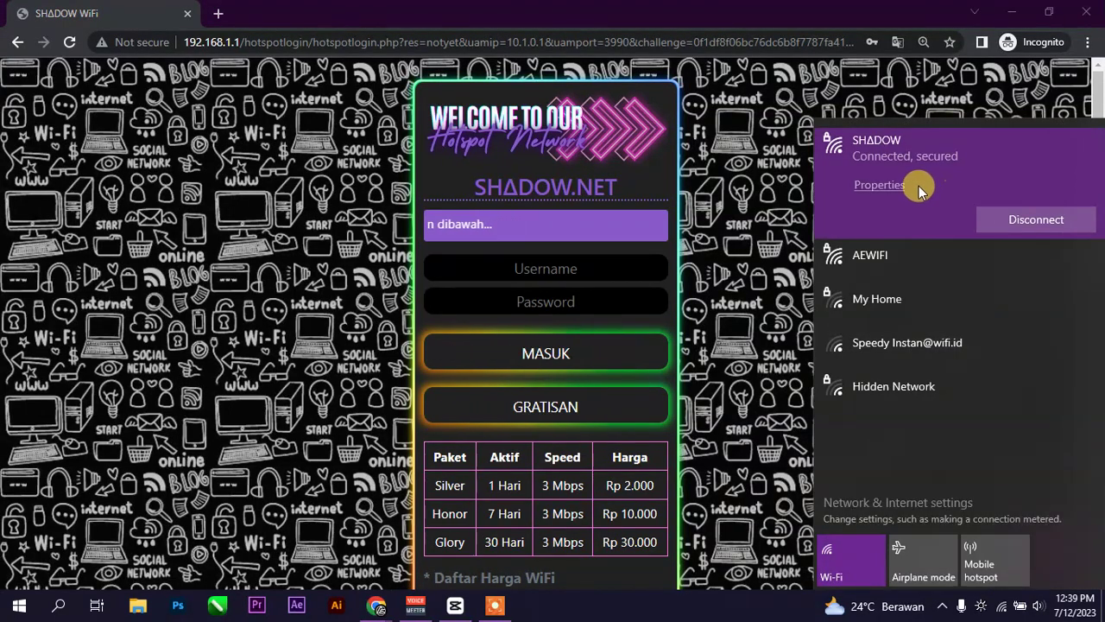
pyautogui.click(217, 14)
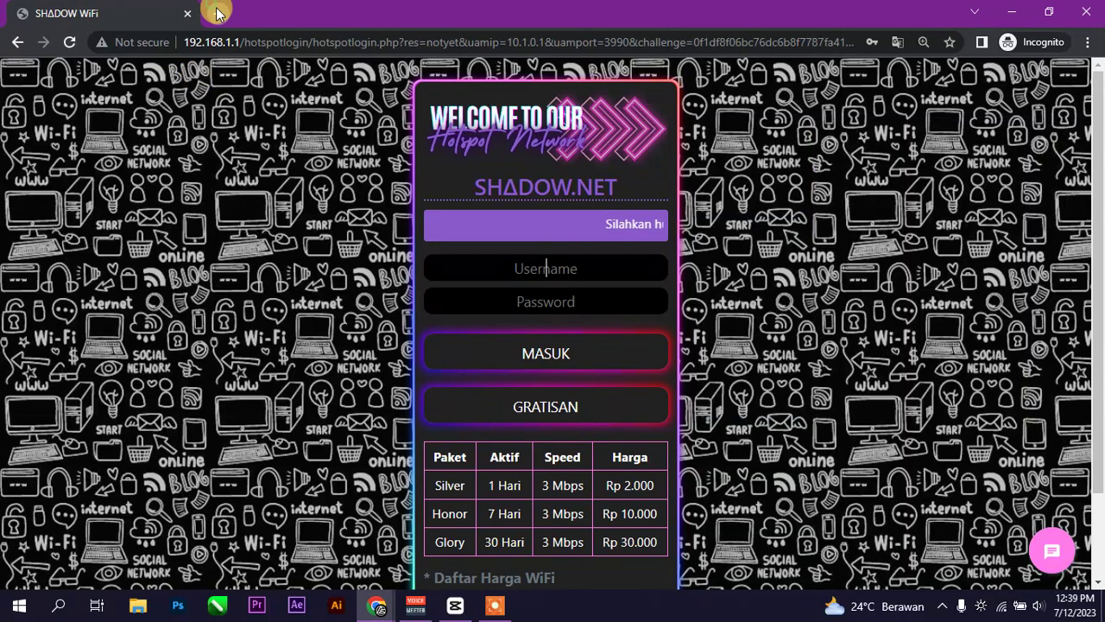
# - Try loading YouTube in a new private tab, recheck Wi-Fi, then close the Incognito window
pyautogui.click(217, 14)
pyautogui.click(187, 68)
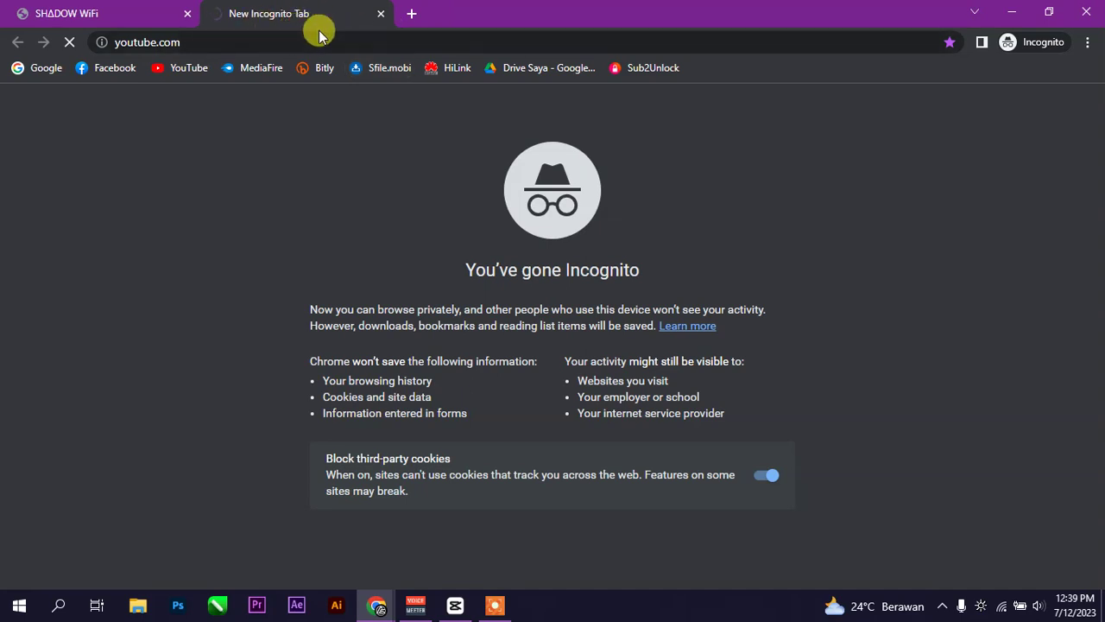
pyautogui.click(1002, 608)
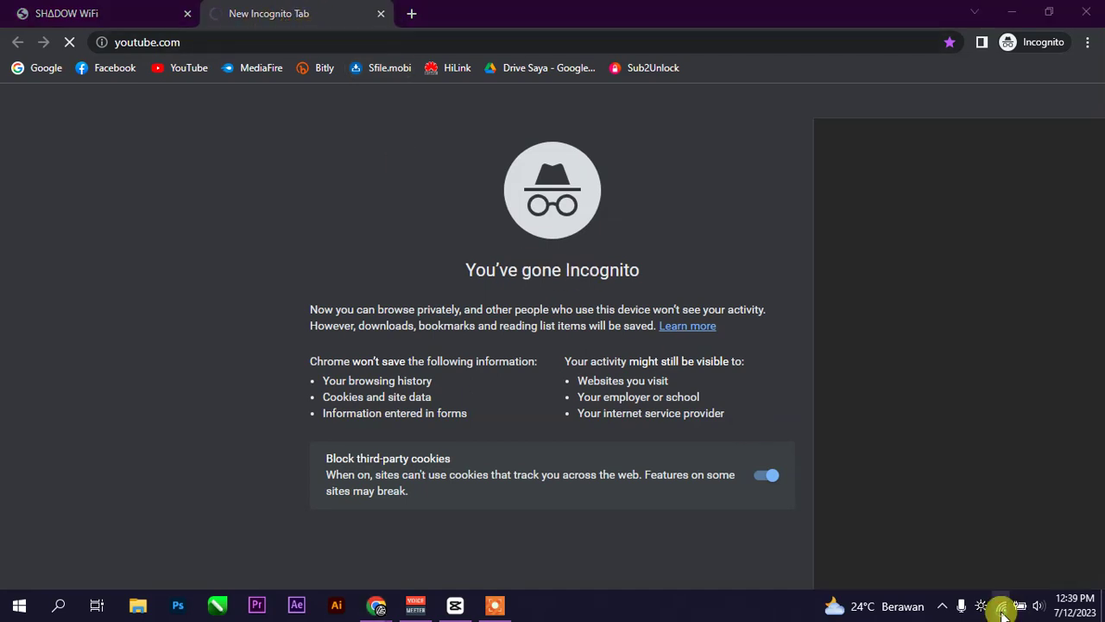
pyautogui.click(1002, 608)
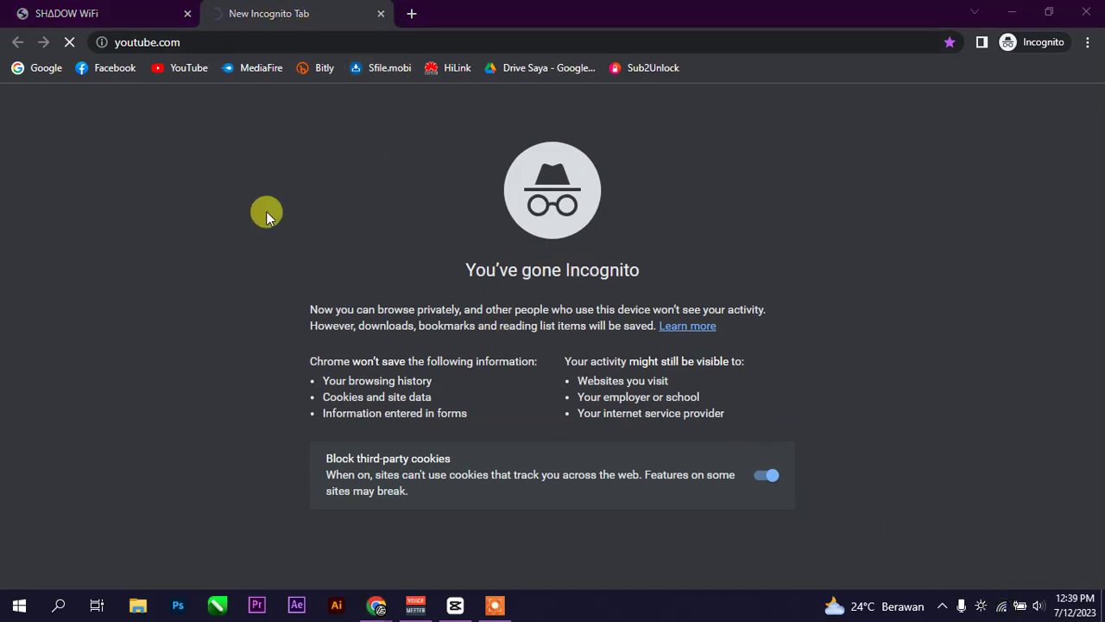
pyautogui.click(138, 17)
pyautogui.click(268, 13)
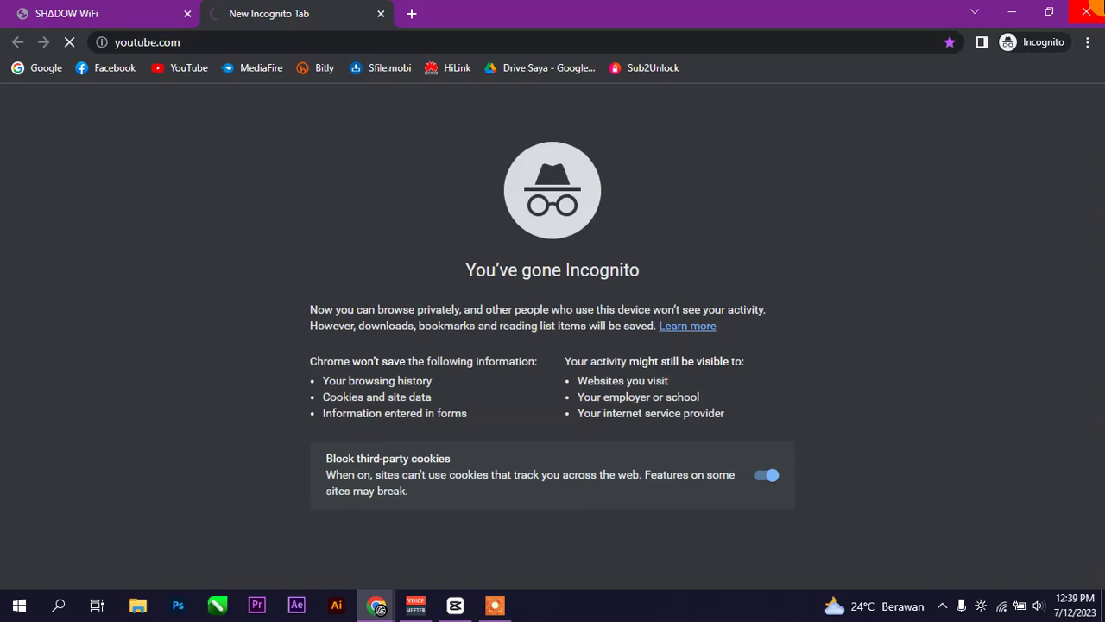
pyautogui.click(1086, 11)
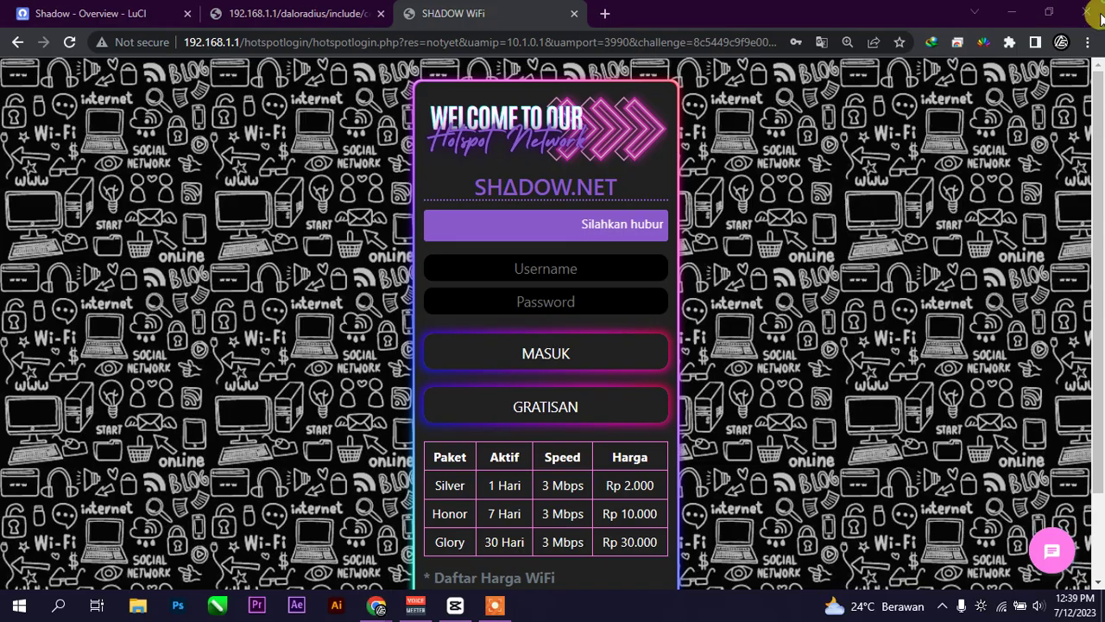
# - Review the printable voucher tickets' logins, passwords and validity, then return to the Shadow Overview tab
pyautogui.click(279, 12)
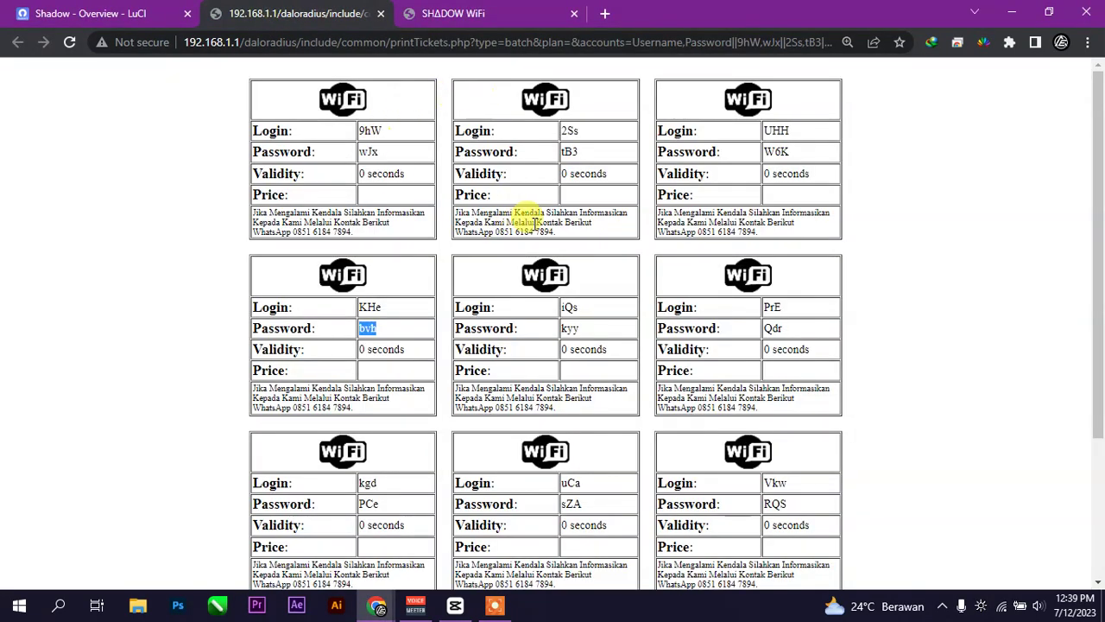
pyautogui.click(855, 223)
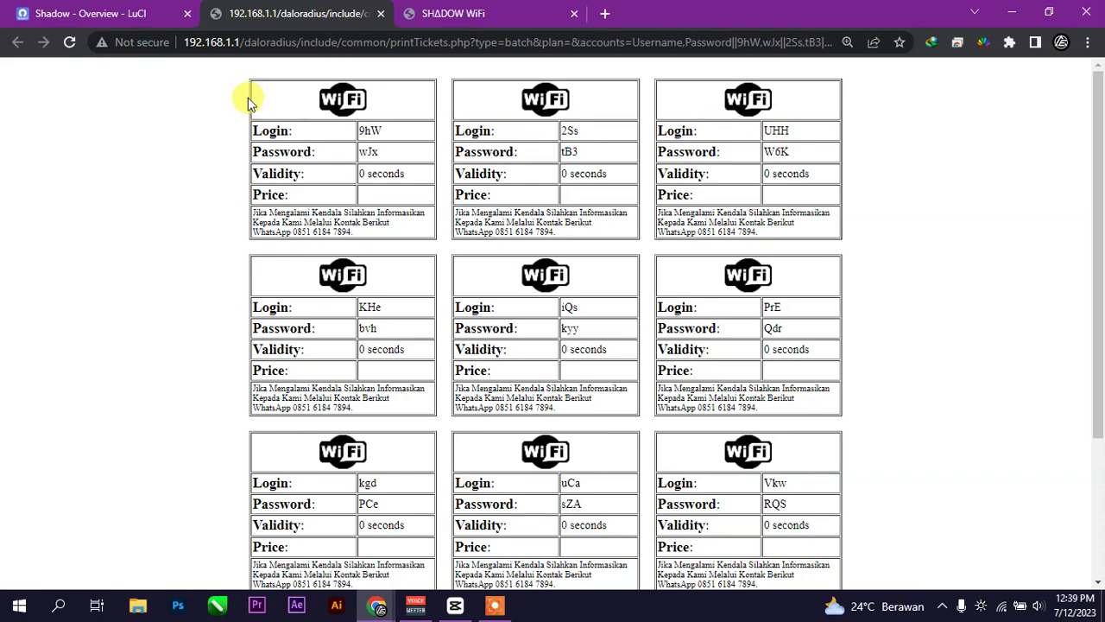
pyautogui.scroll(-2, 732, 247)
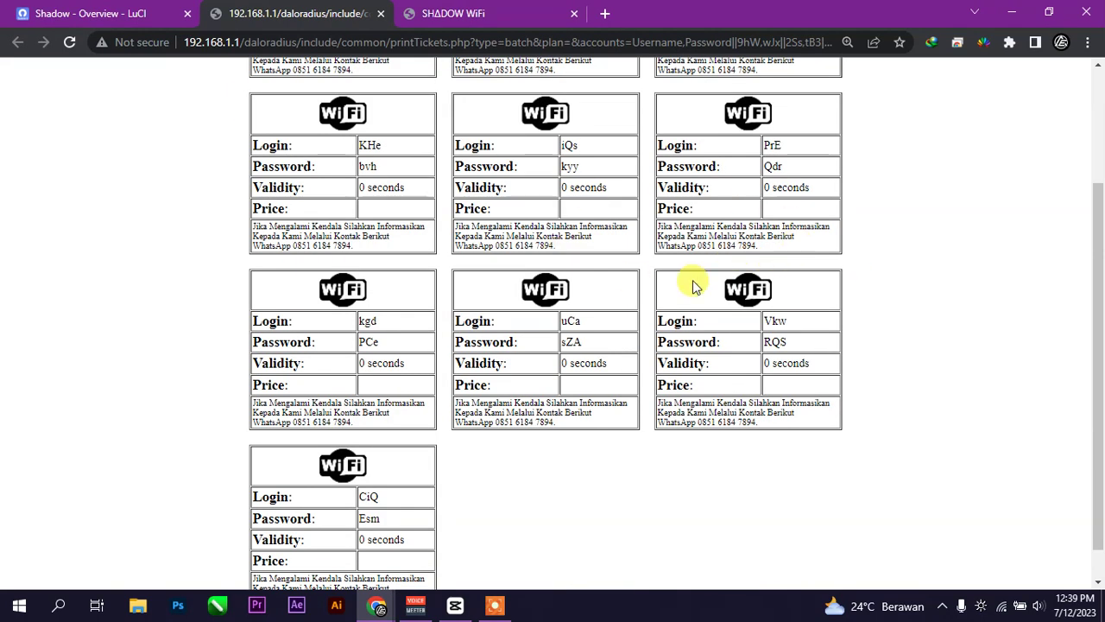
pyautogui.scroll(2, 760, 281)
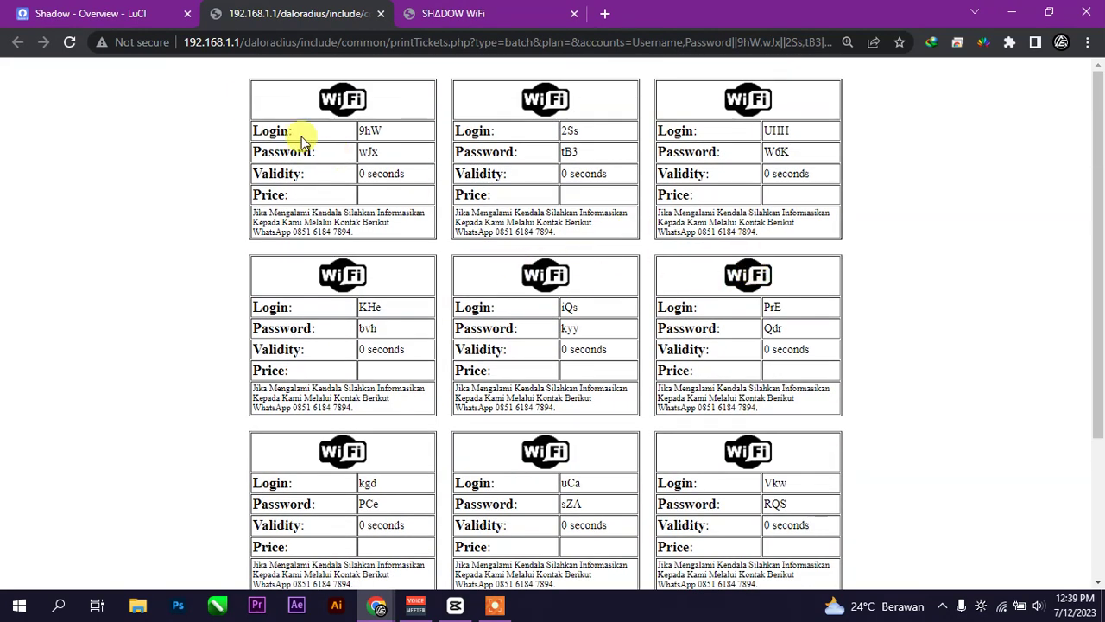
pyautogui.click(64, 13)
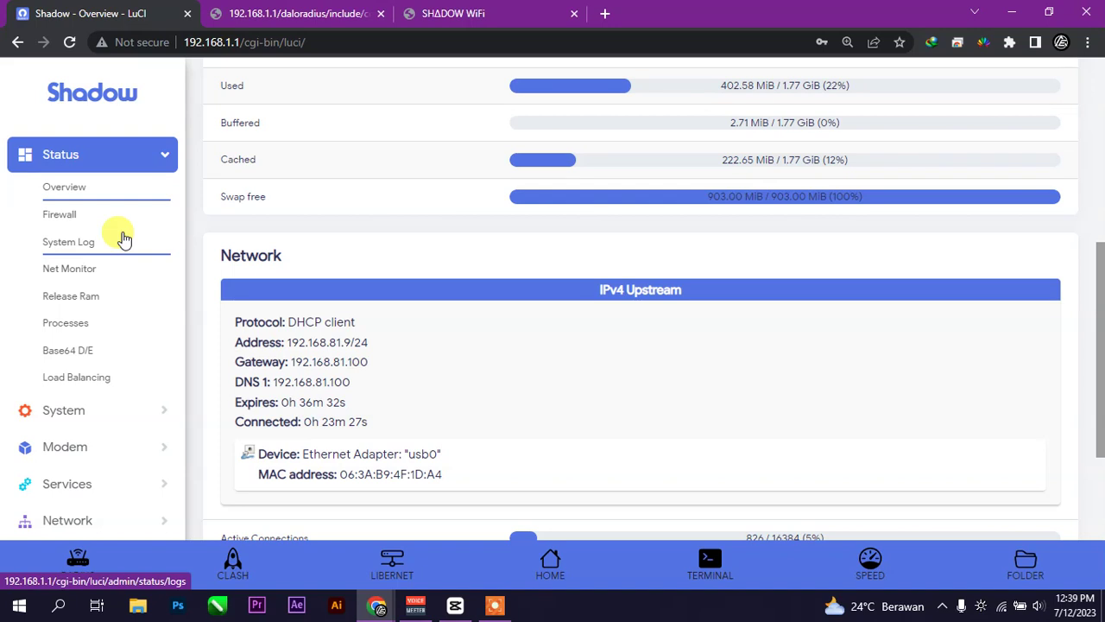
# - Go to Network > Interfaces and inspect the THETERHP interface's IPv4 address
pyautogui.click(112, 485)
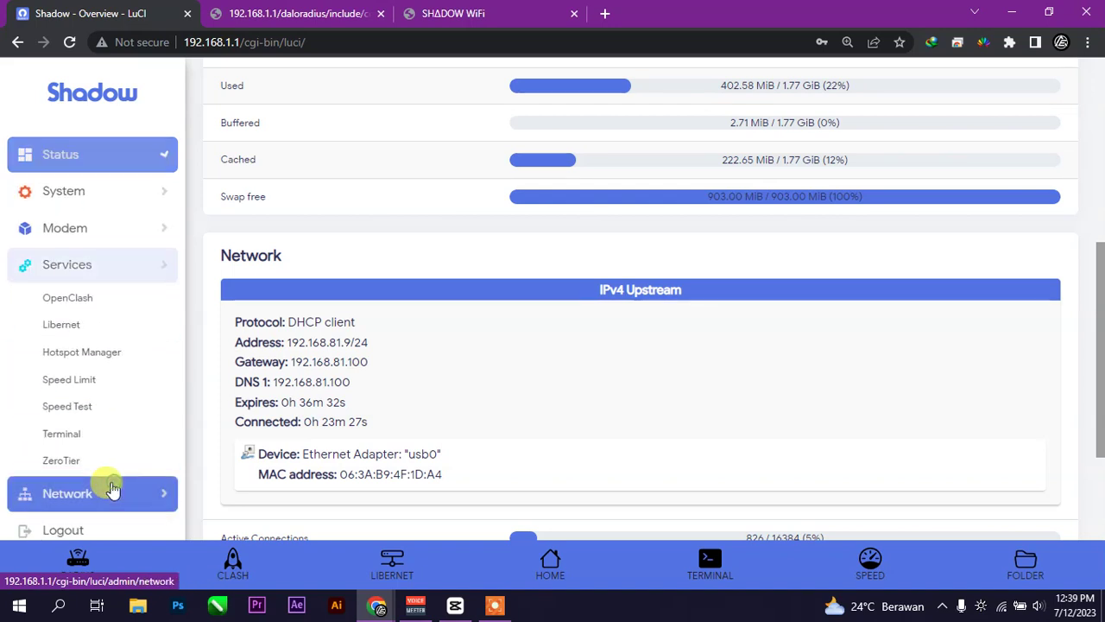
pyautogui.click(103, 493)
pyautogui.click(69, 333)
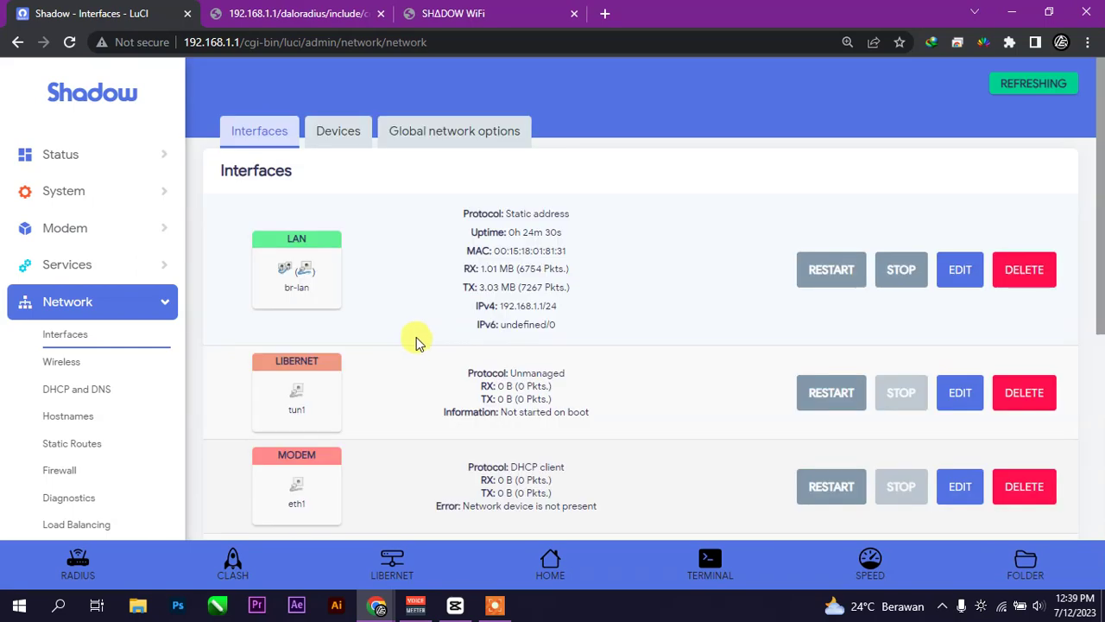
pyautogui.scroll(-4, 416, 338)
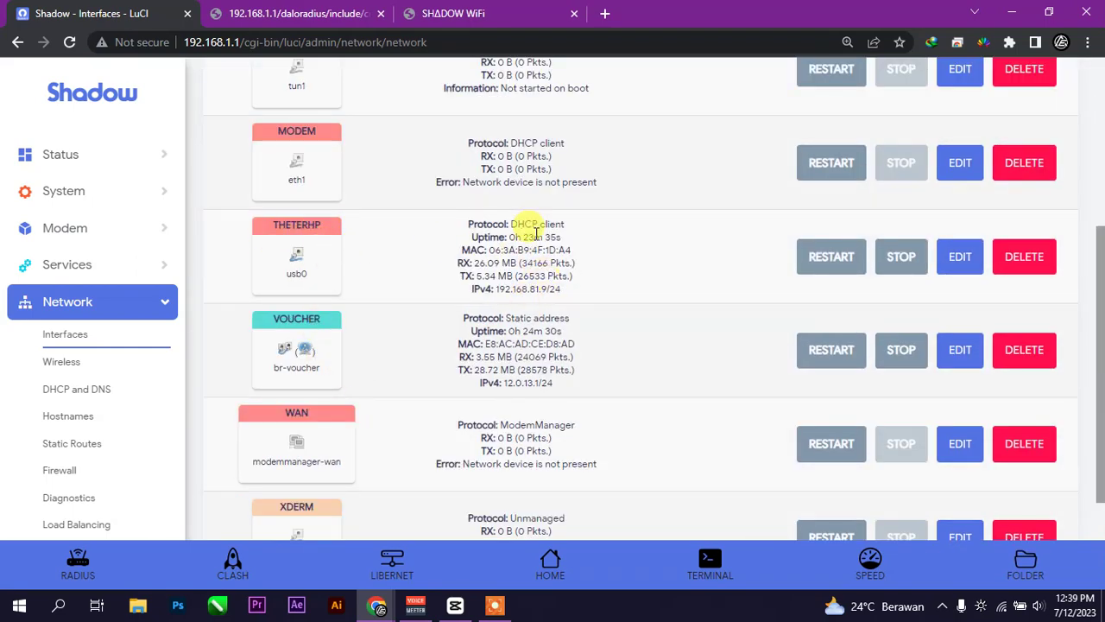
pyautogui.moveTo(527, 290)
pyautogui.mouseDown()
pyautogui.moveTo(580, 298)
pyautogui.moveTo(457, 281)
pyautogui.moveTo(508, 290)
pyautogui.mouseUp()
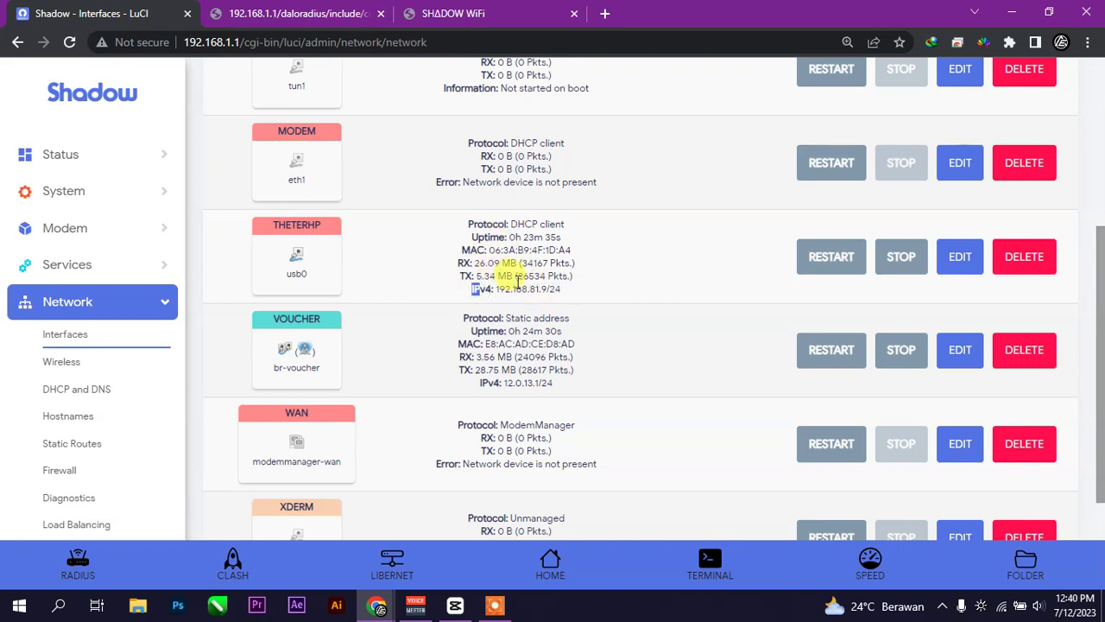
# - Test the connection by loading YouTube in a new tab, then close it
pyautogui.click(606, 14)
pyautogui.click(180, 68)
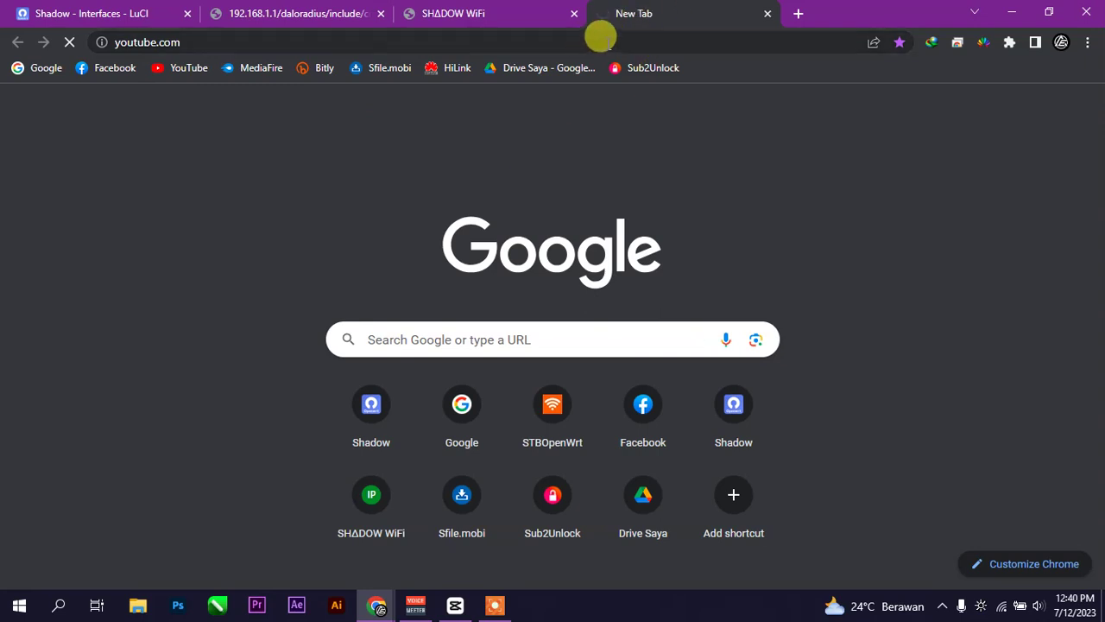
pyautogui.click(767, 14)
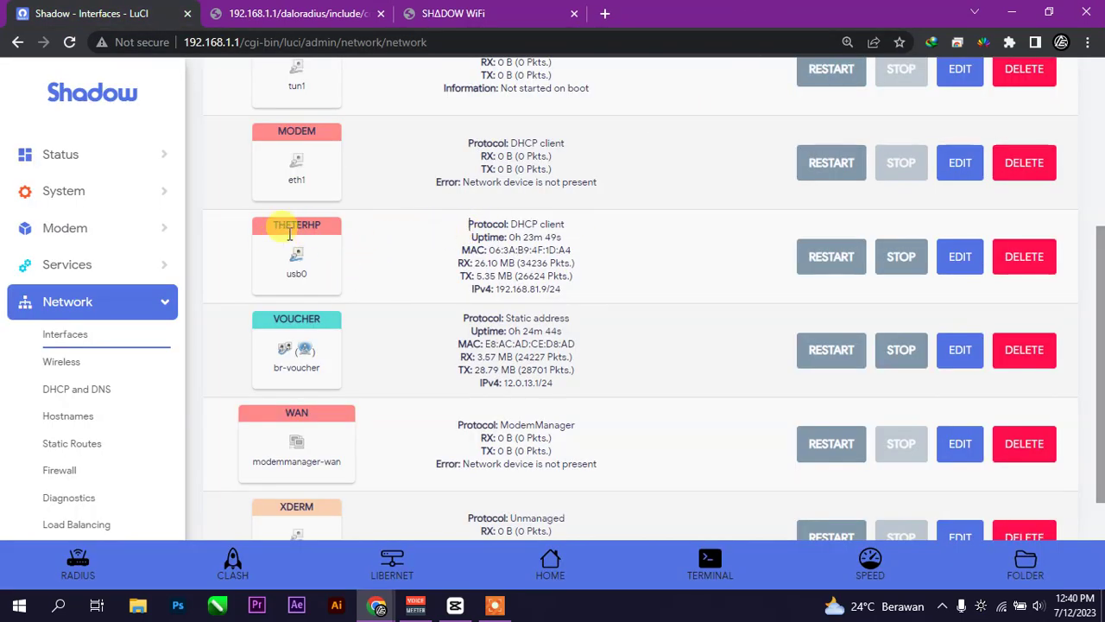
# - Mark the THETERHP (usb0) interface for deletion
pyautogui.scroll(-3, 370, 290)
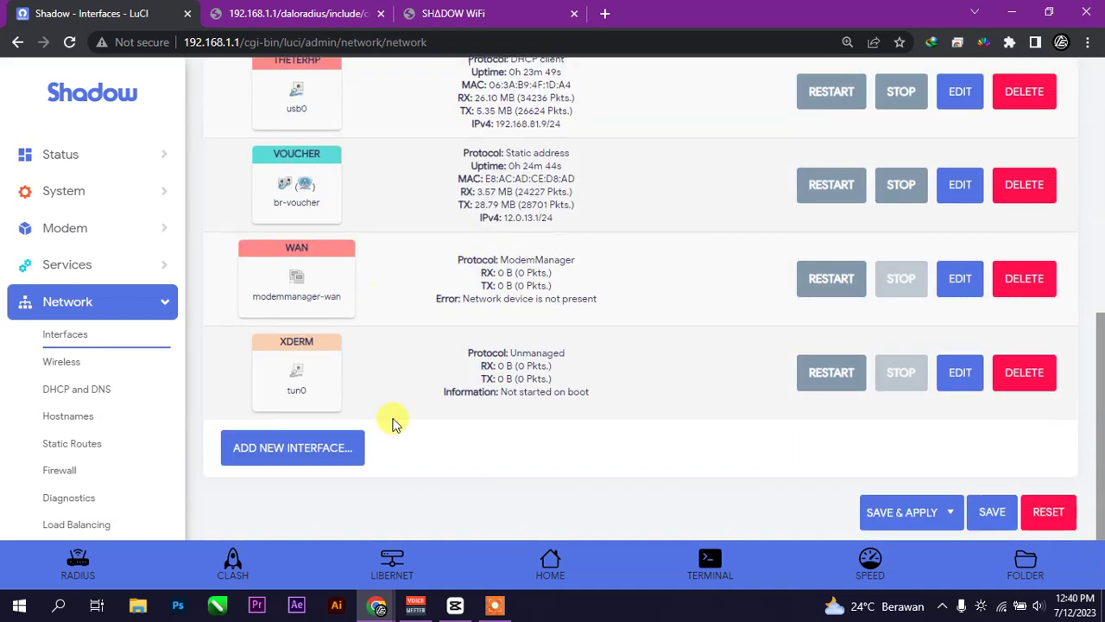
pyautogui.scroll(3, 565, 341)
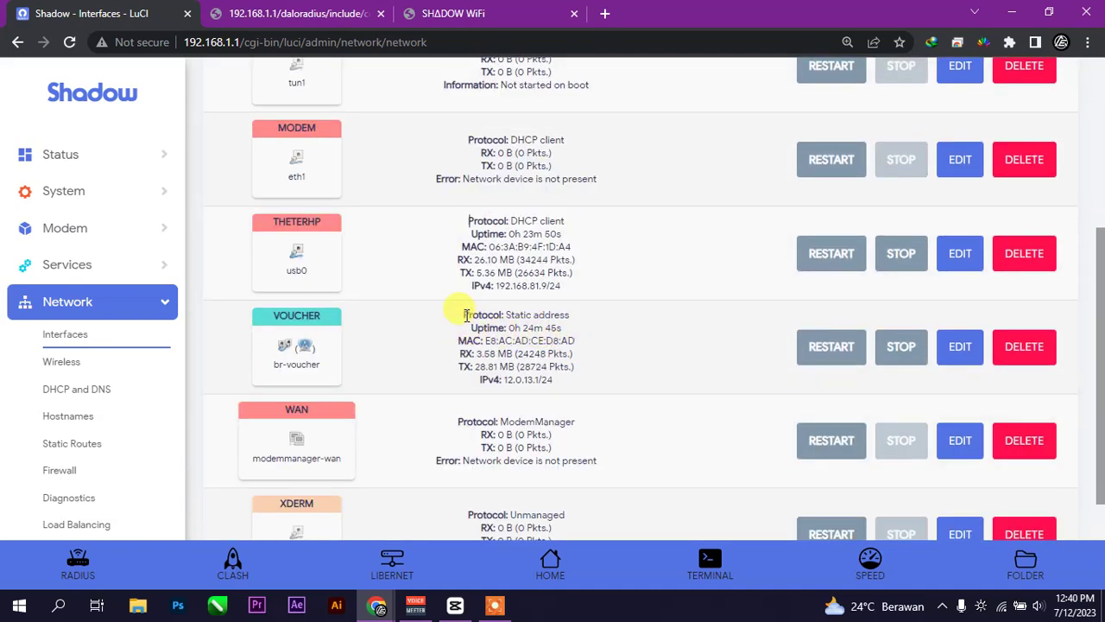
pyautogui.click(1015, 257)
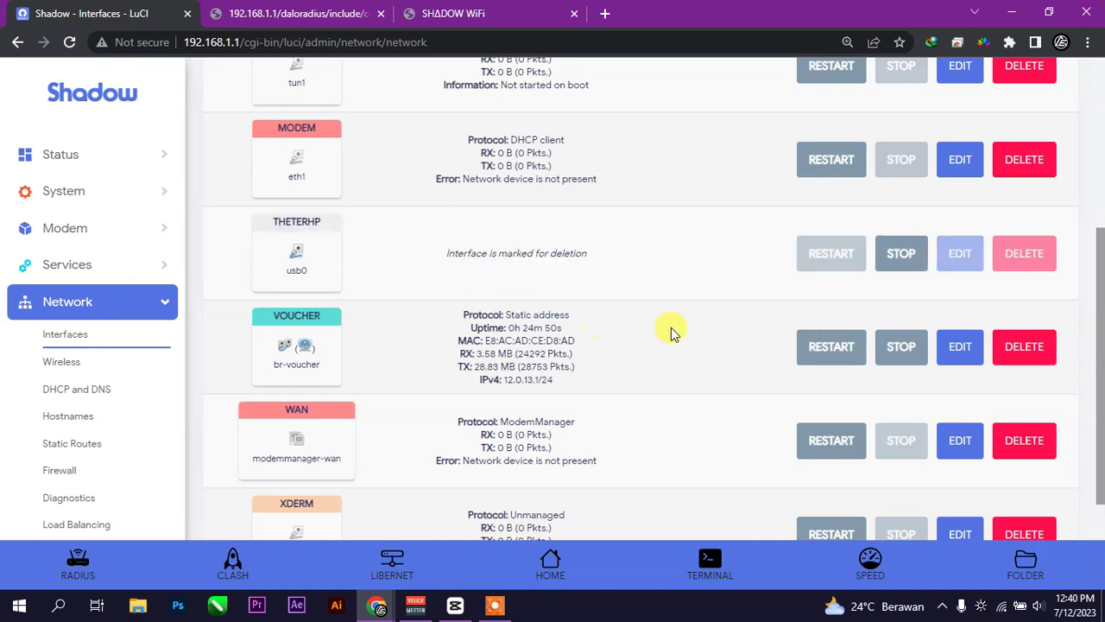
pyautogui.scroll(-2, 775, 344)
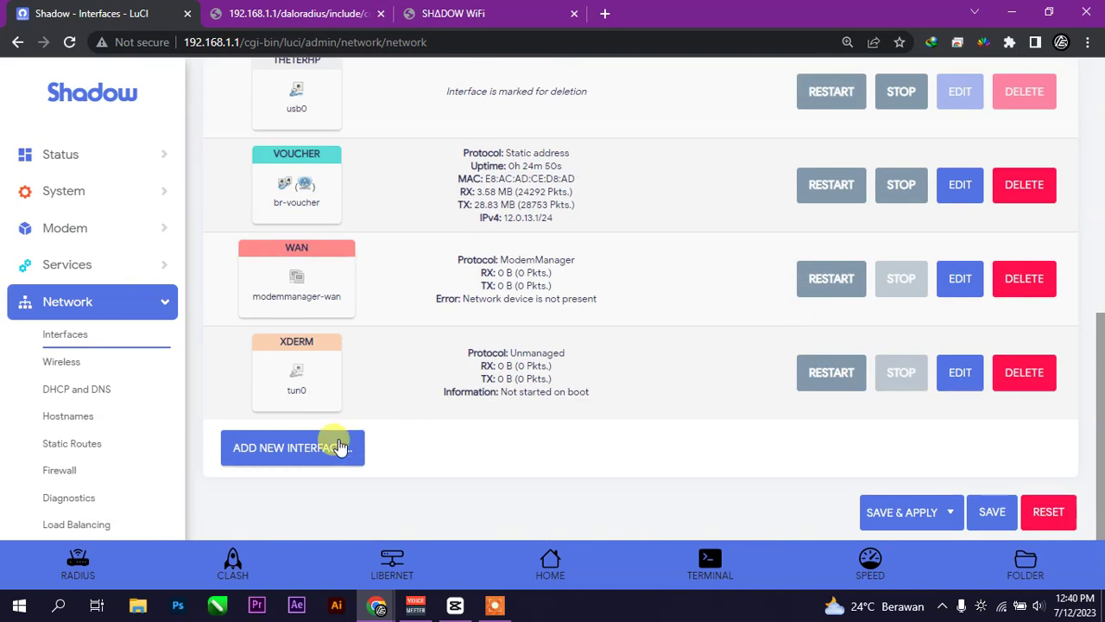
# - Add a new interface 'theteringhp' using the DHCP client protocol on device usb0
pyautogui.click(340, 447)
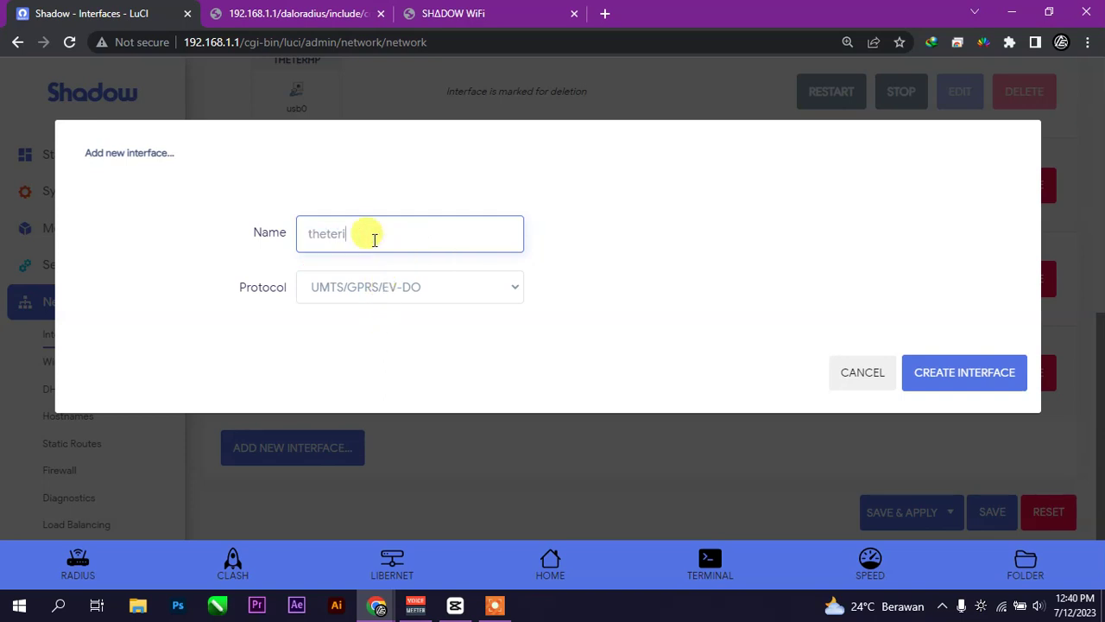
pyautogui.write('theteringhp')
pyautogui.click(399, 304)
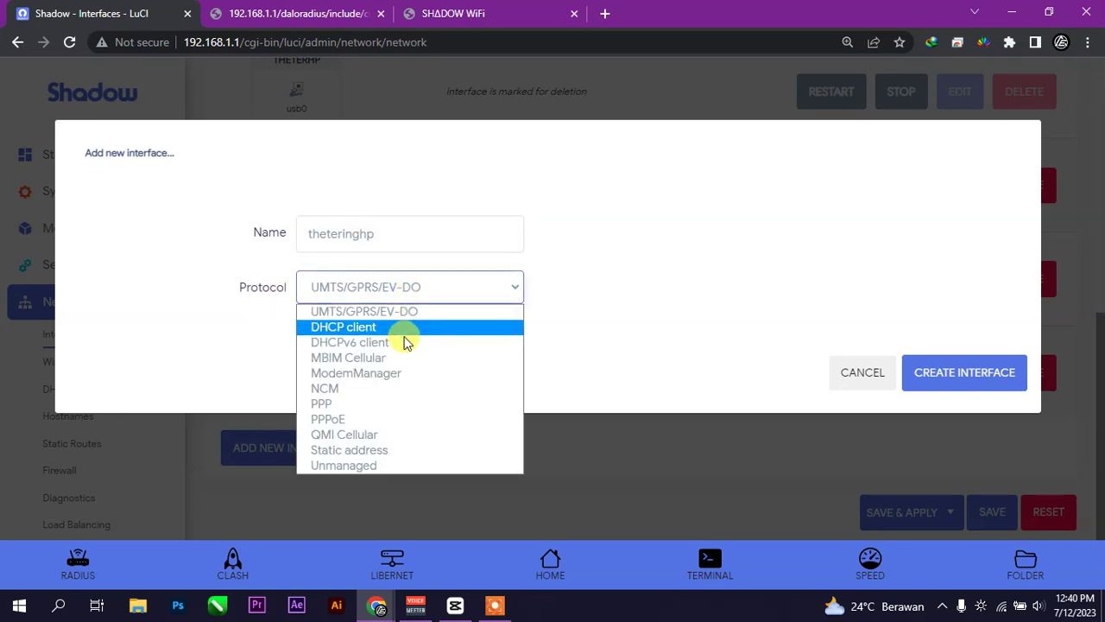
pyautogui.click(388, 328)
pyautogui.click(393, 340)
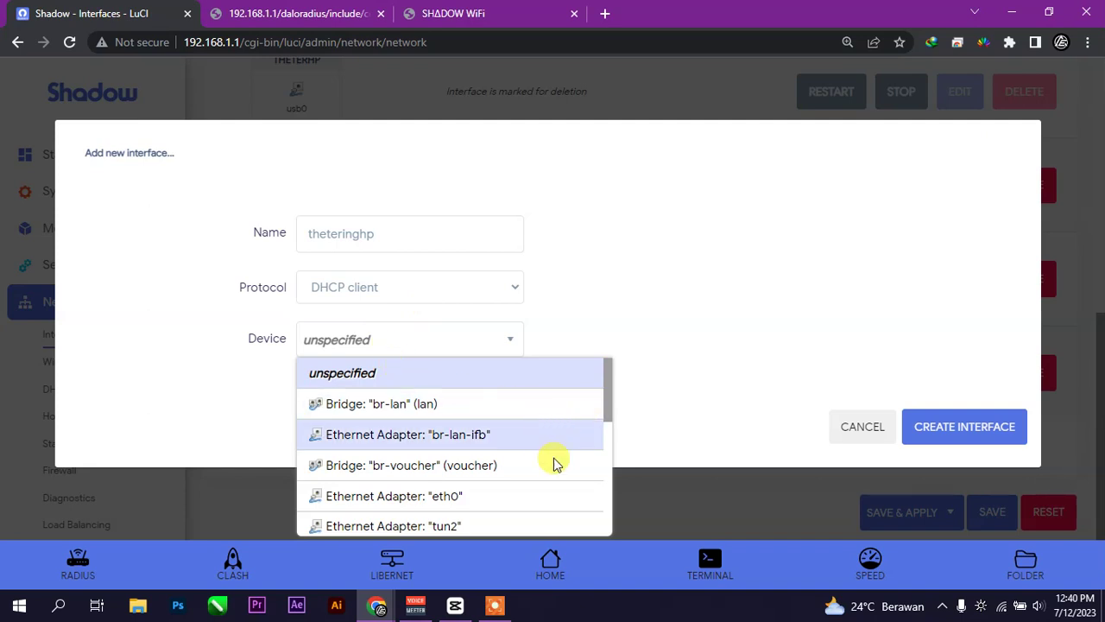
pyautogui.scroll(-1, 538, 489)
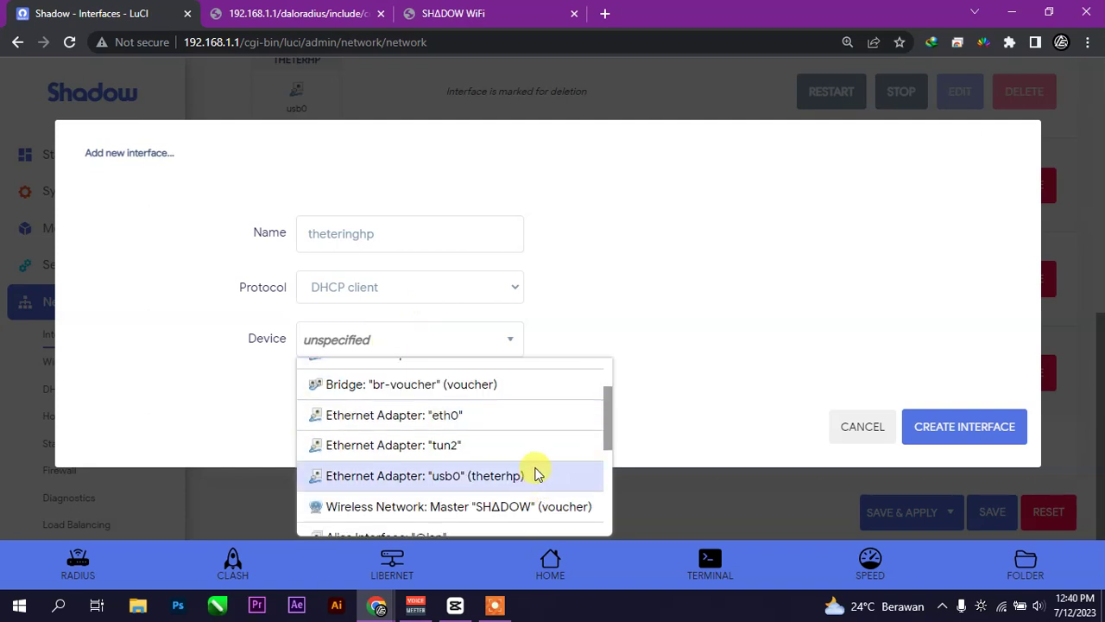
pyautogui.scroll(-3, 535, 474)
pyautogui.scroll(4, 535, 474)
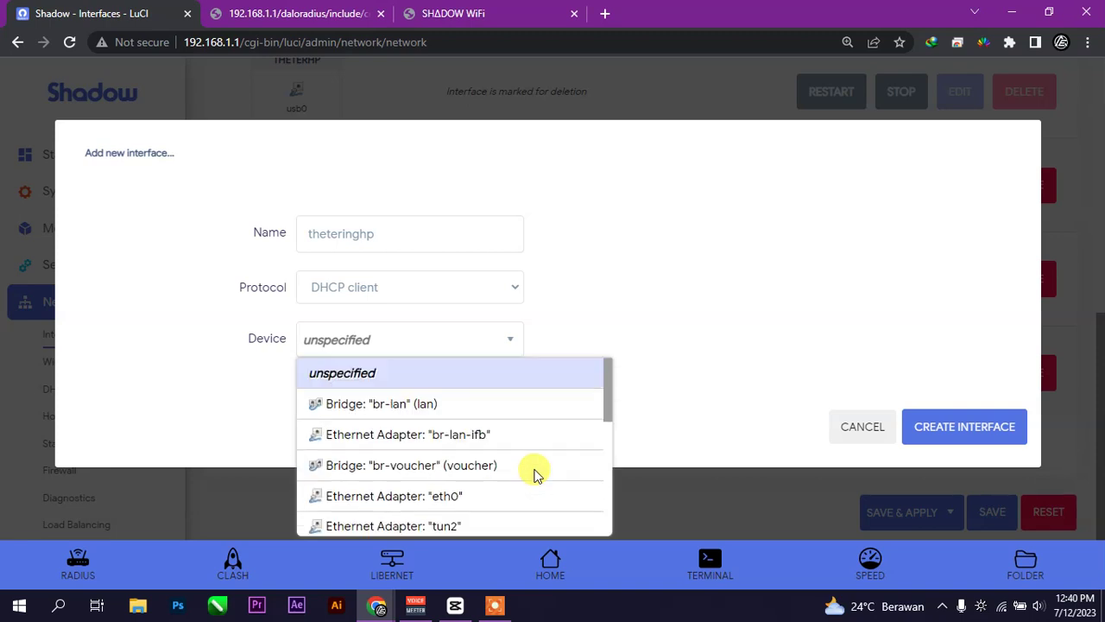
pyautogui.scroll(-1, 531, 471)
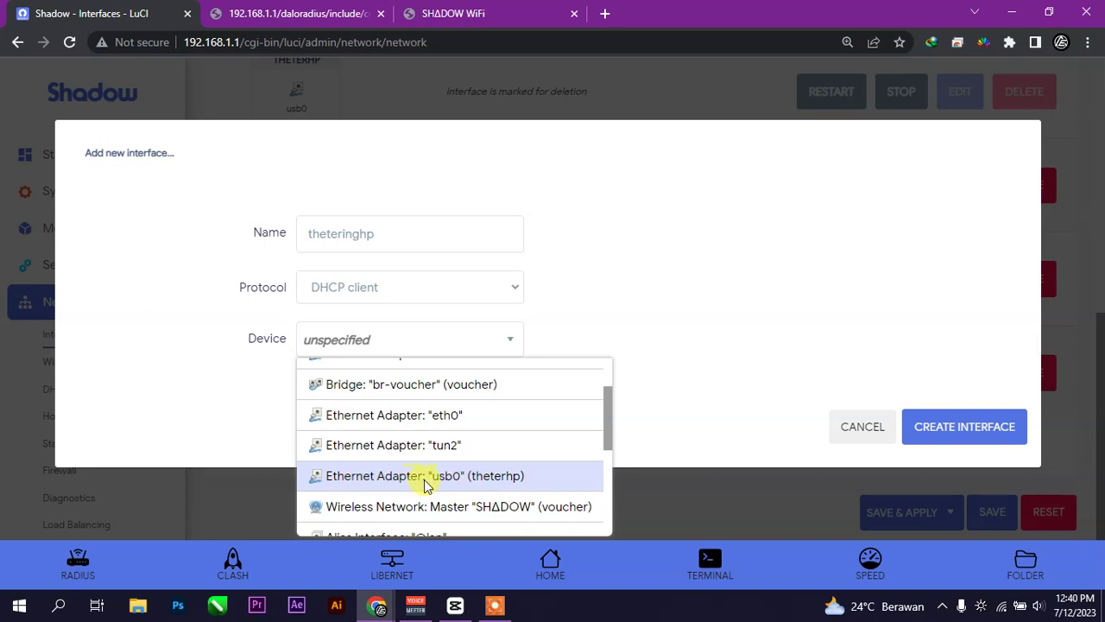
pyautogui.click(500, 479)
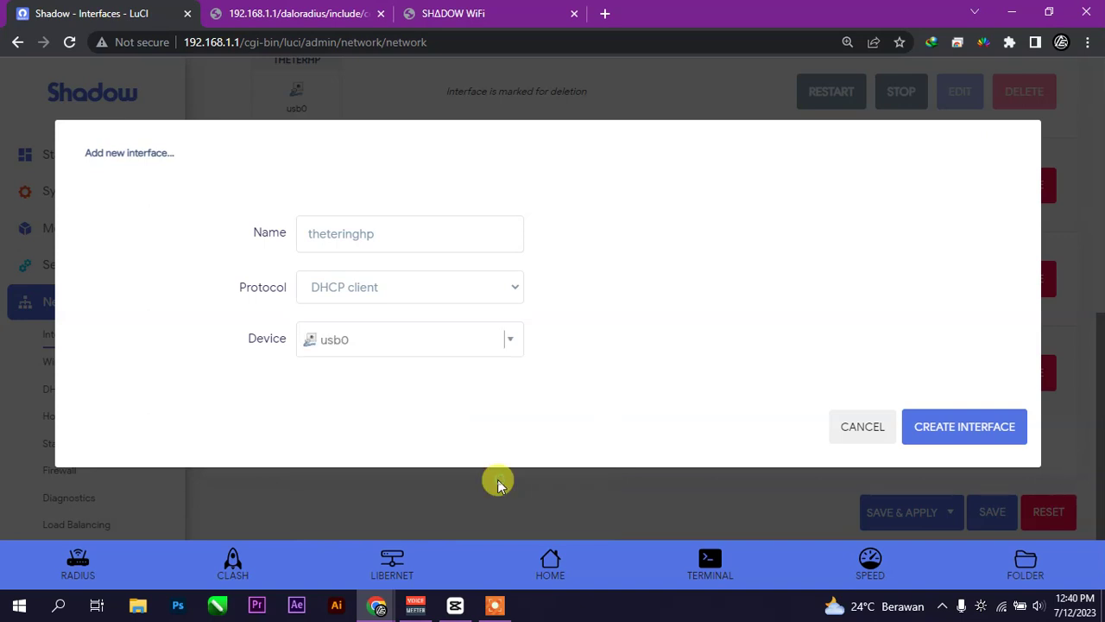
pyautogui.click(936, 429)
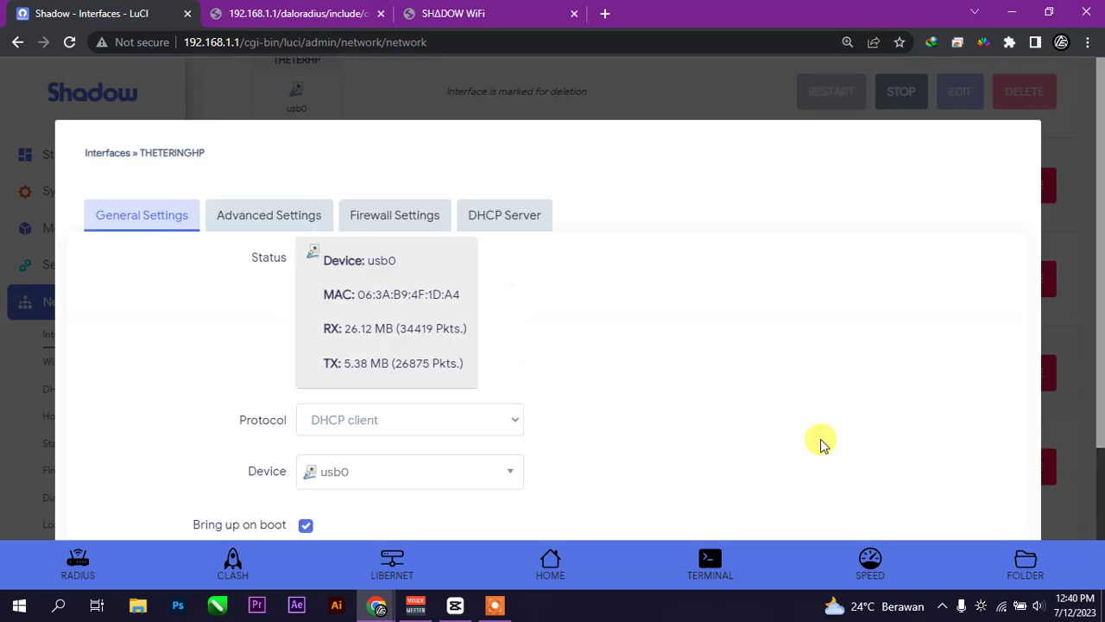
# - In theteringhp's Firewall Settings, assign the interface to the wan zone
pyautogui.scroll(-1, 532, 419)
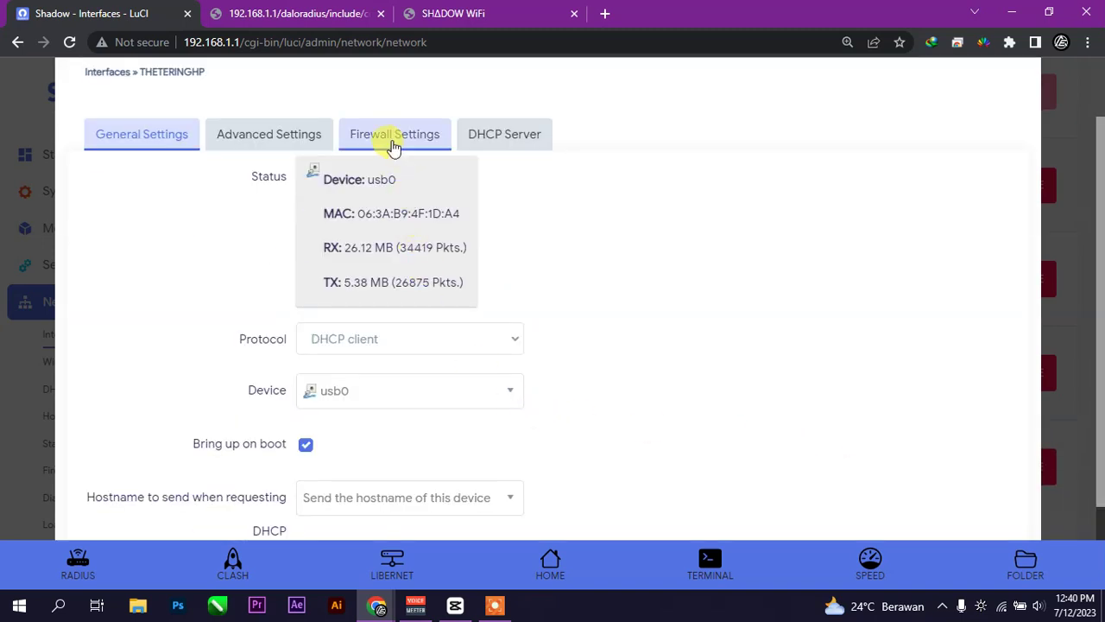
pyautogui.click(393, 144)
pyautogui.click(417, 270)
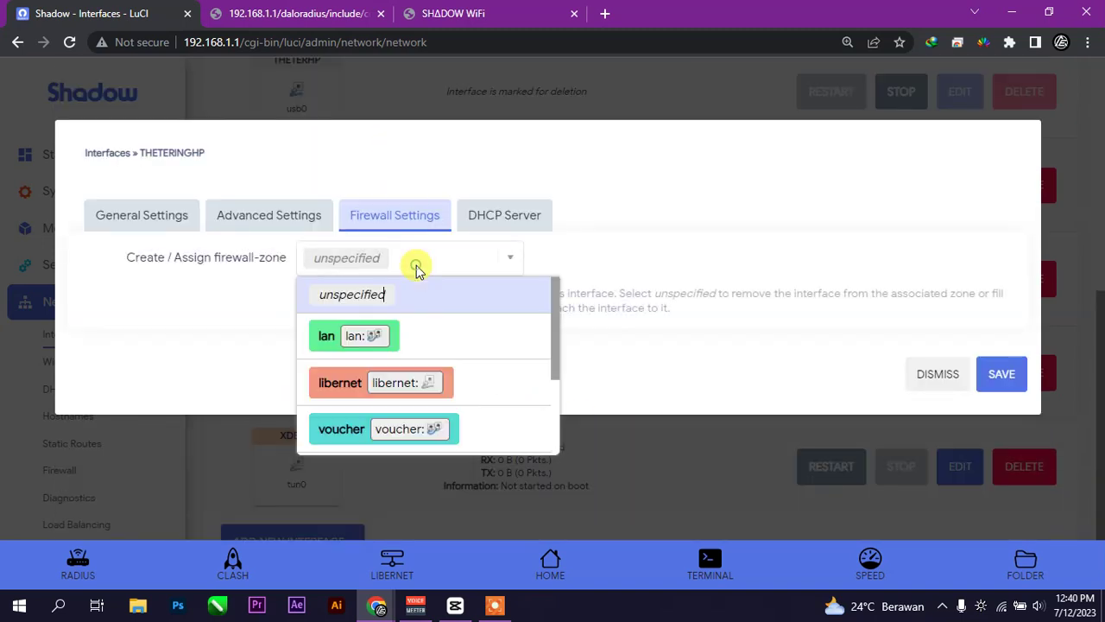
pyautogui.scroll(-2, 466, 372)
pyautogui.click(469, 347)
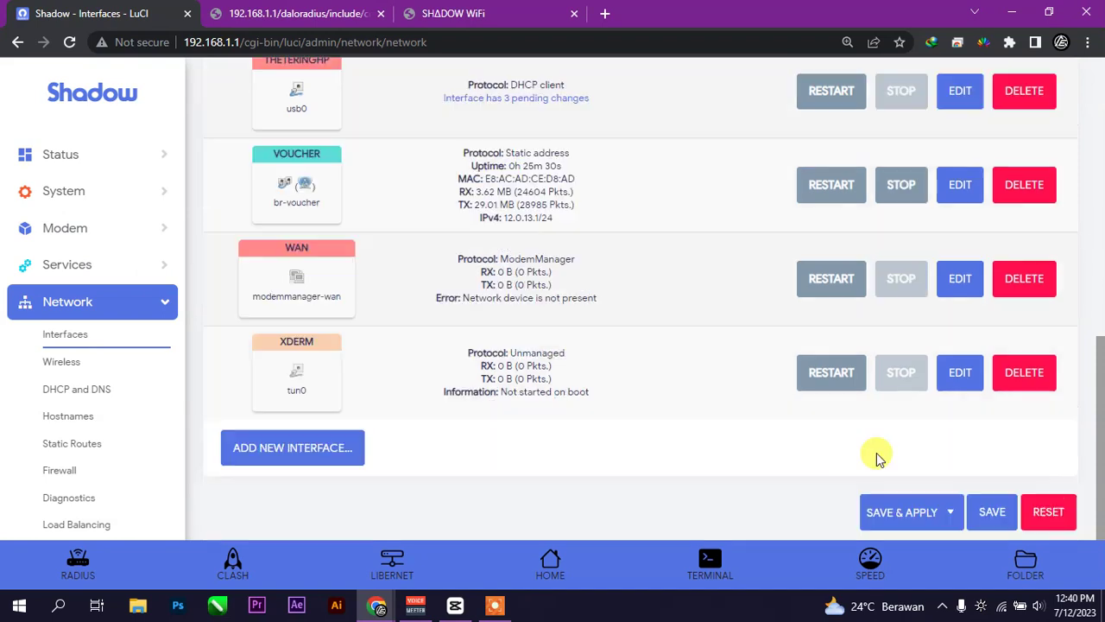
# - Save and apply the pending changes, then test the connection by loading YouTube in a new tab
pyautogui.click(941, 510)
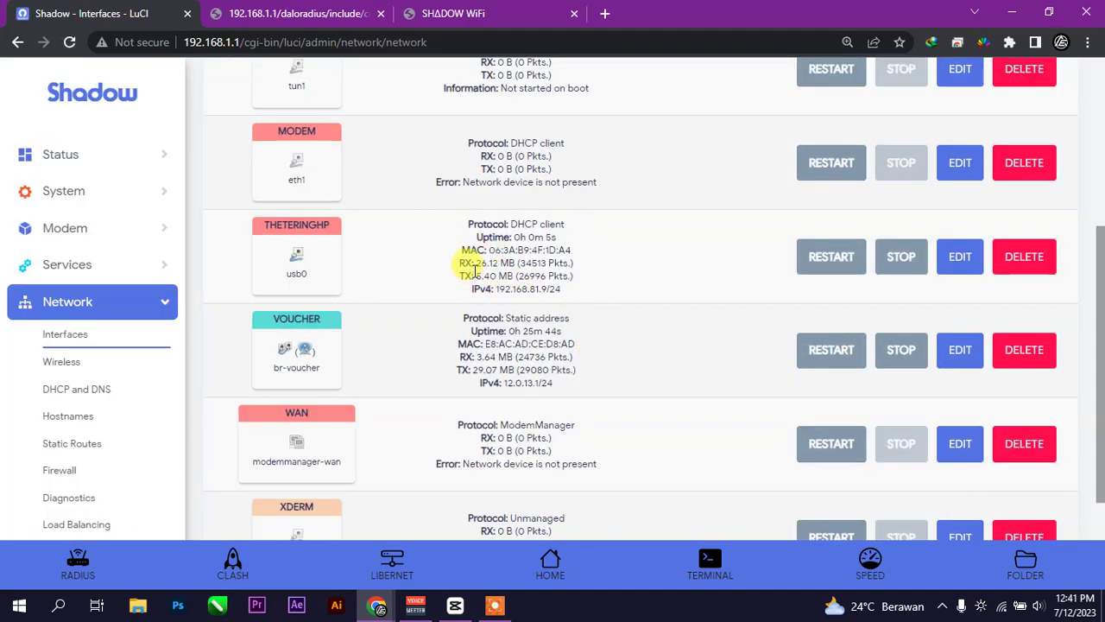
pyautogui.click(604, 13)
pyautogui.click(189, 68)
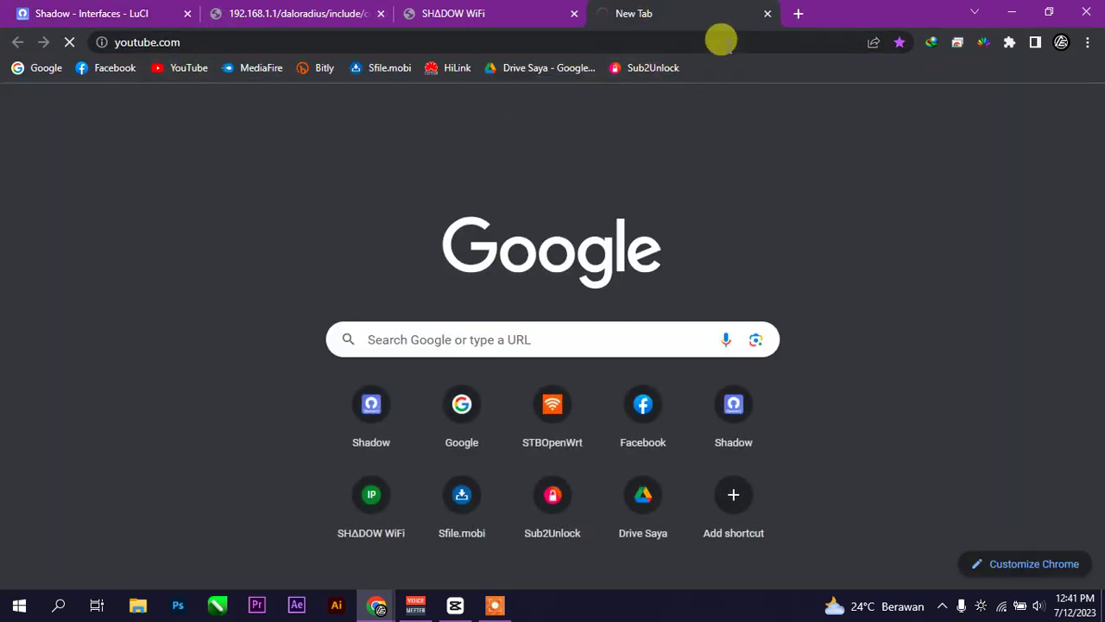
# - Close the youtube.com test tab to return to the interfaces page
pyautogui.click(767, 15)
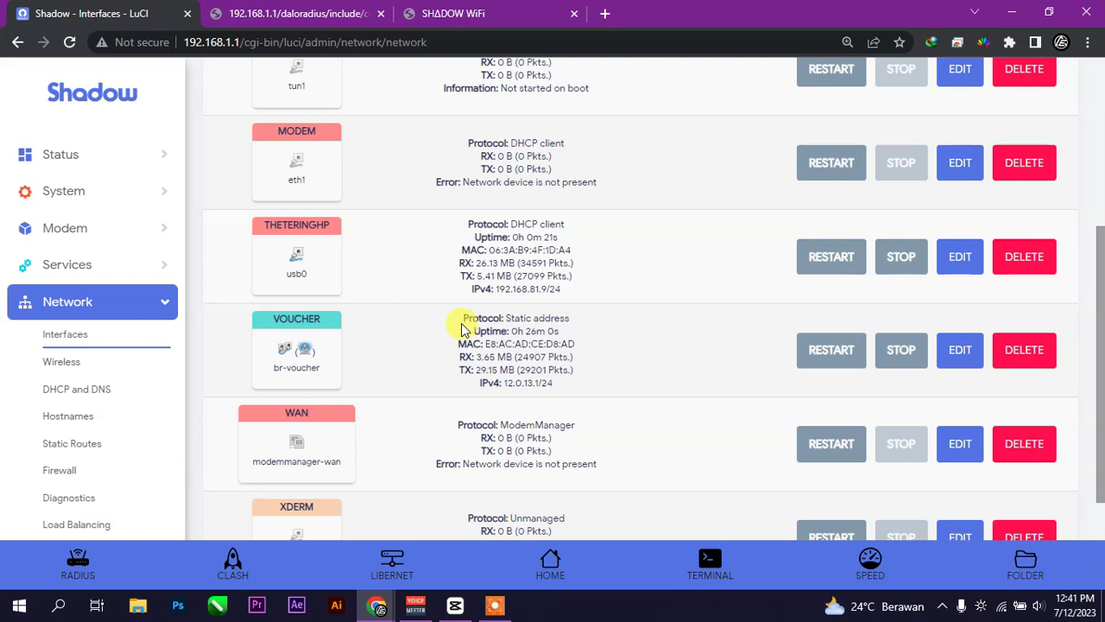
pyautogui.scroll(1, 461, 323)
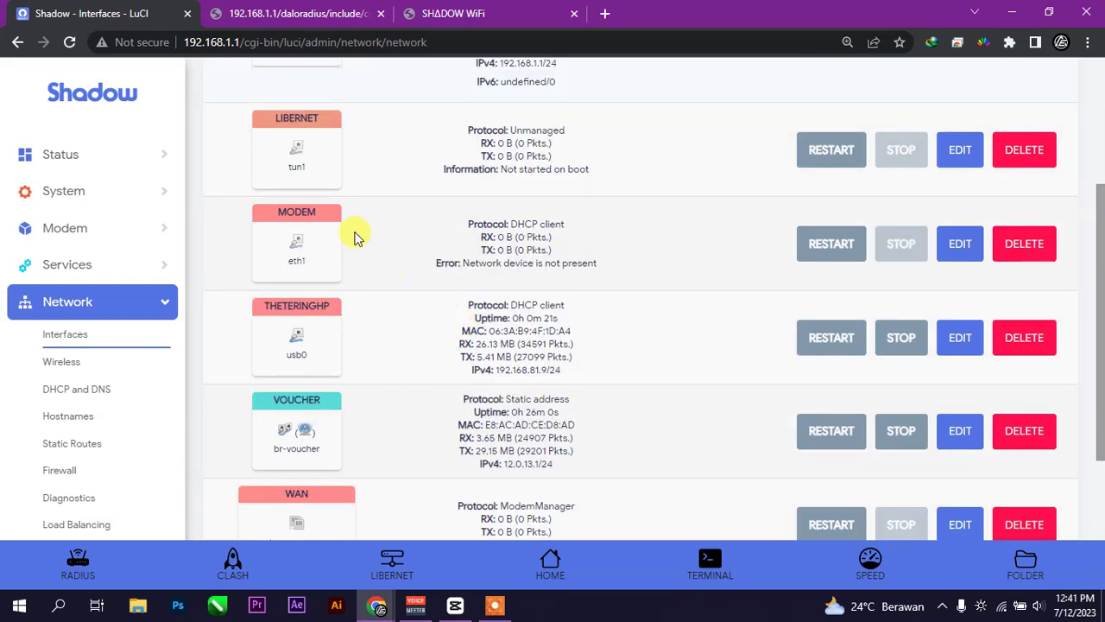
pyautogui.moveTo(294, 262); pyautogui.dragTo(313, 217)
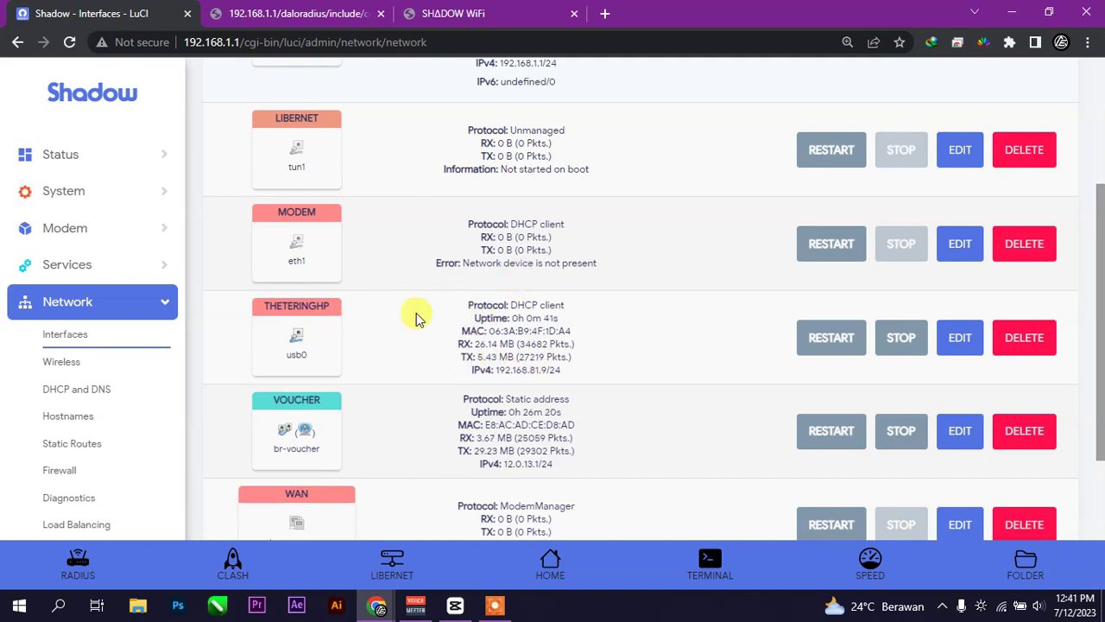
pyautogui.click(90, 265)
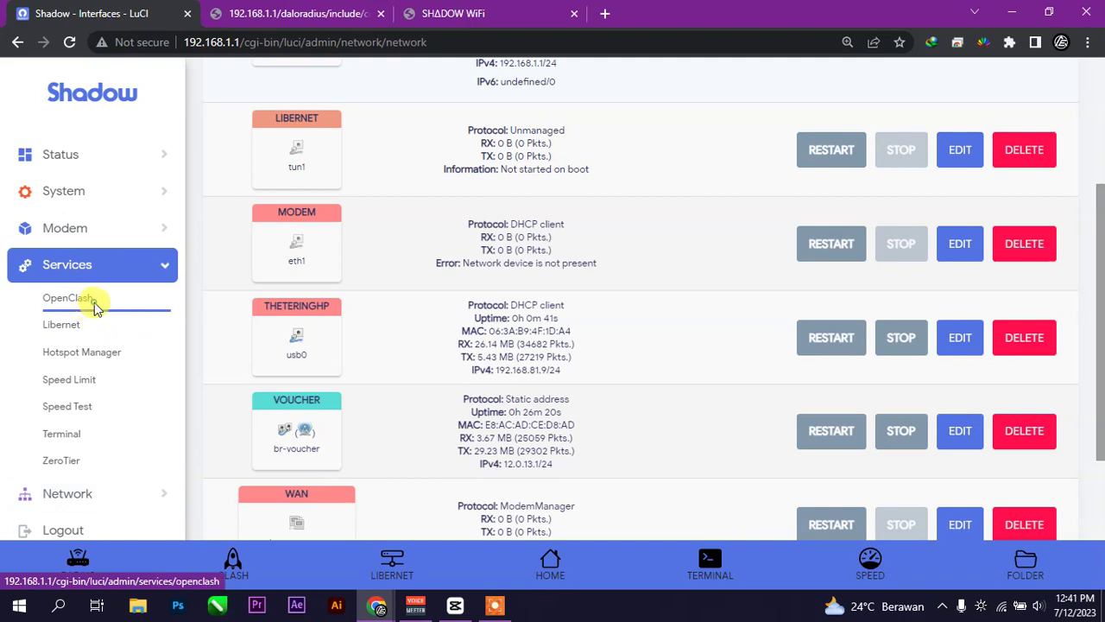
# - Check that the OpenClash overview shows it is not running, then return to the SHADOW WiFi login page
pyautogui.click(93, 298)
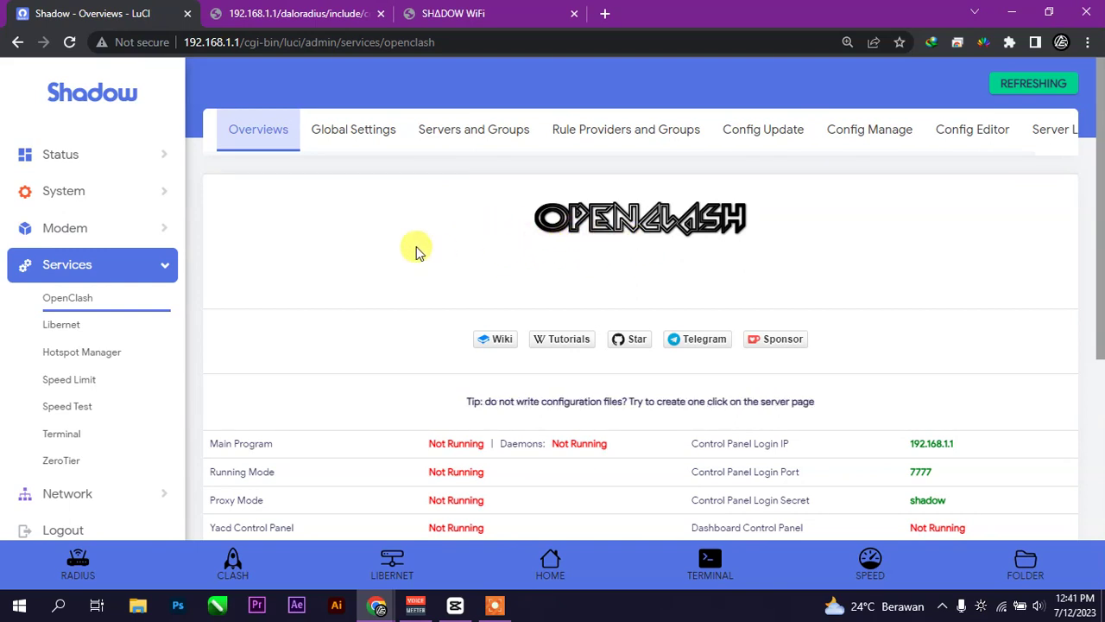
pyautogui.scroll(-3, 466, 298)
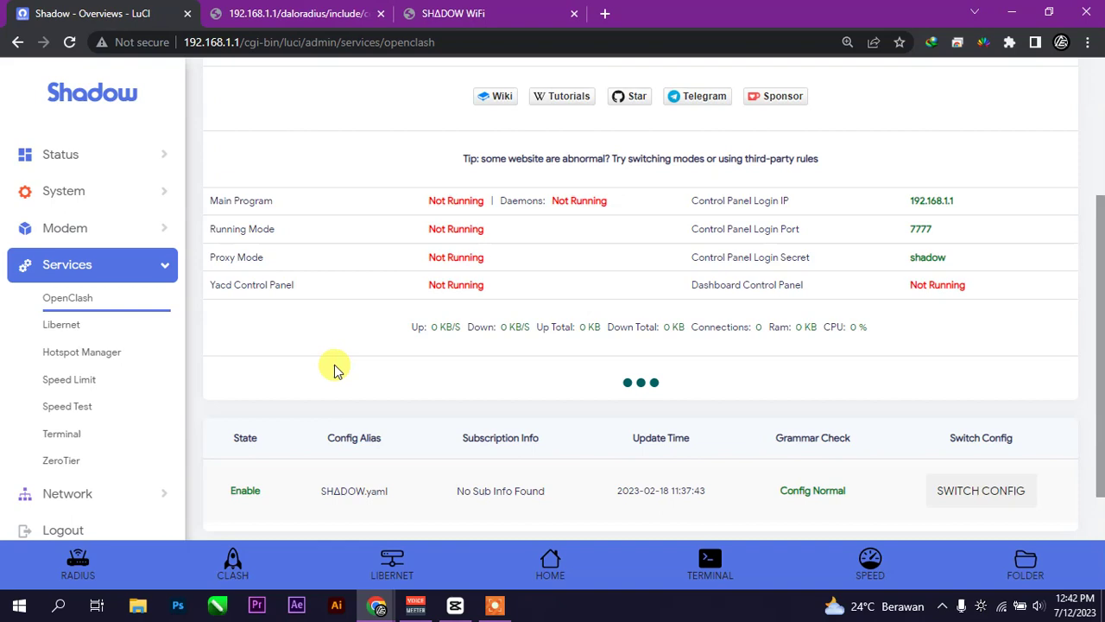
pyautogui.click(486, 12)
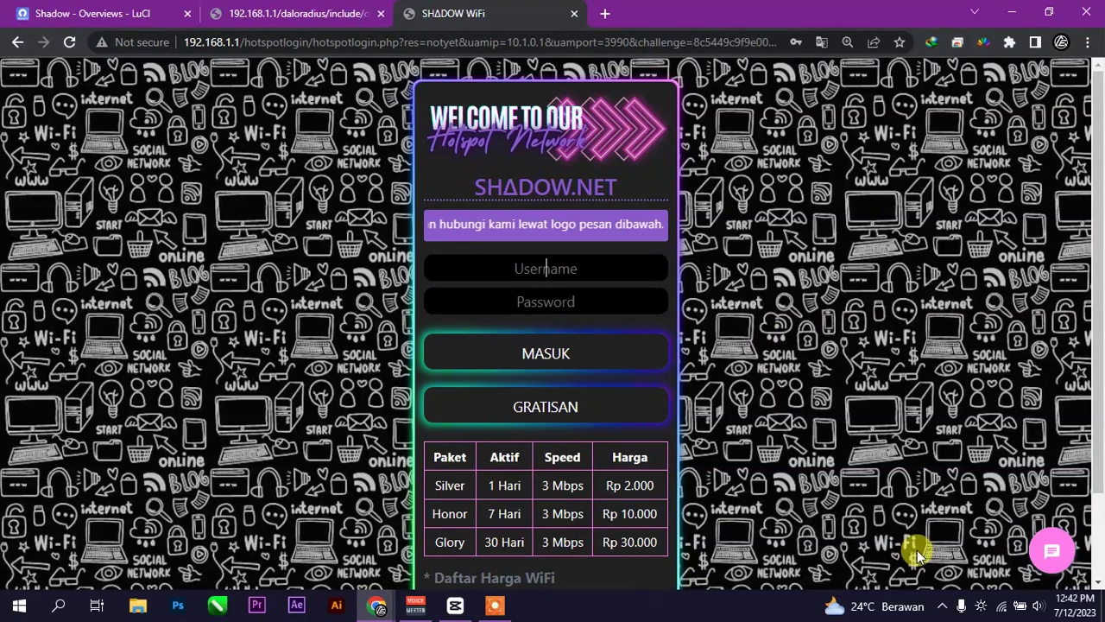
# - Confirm the laptop is connected and secured to SHADOW Wi-Fi, then go back to the LuCI OpenClash tab
pyautogui.click(1007, 607)
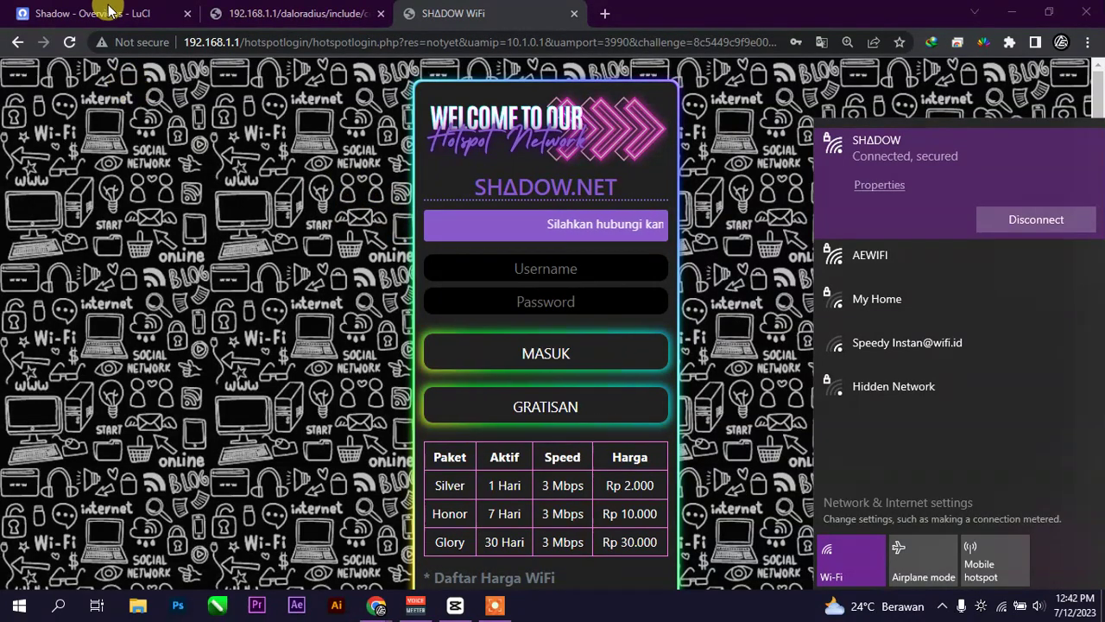
pyautogui.click(127, 23)
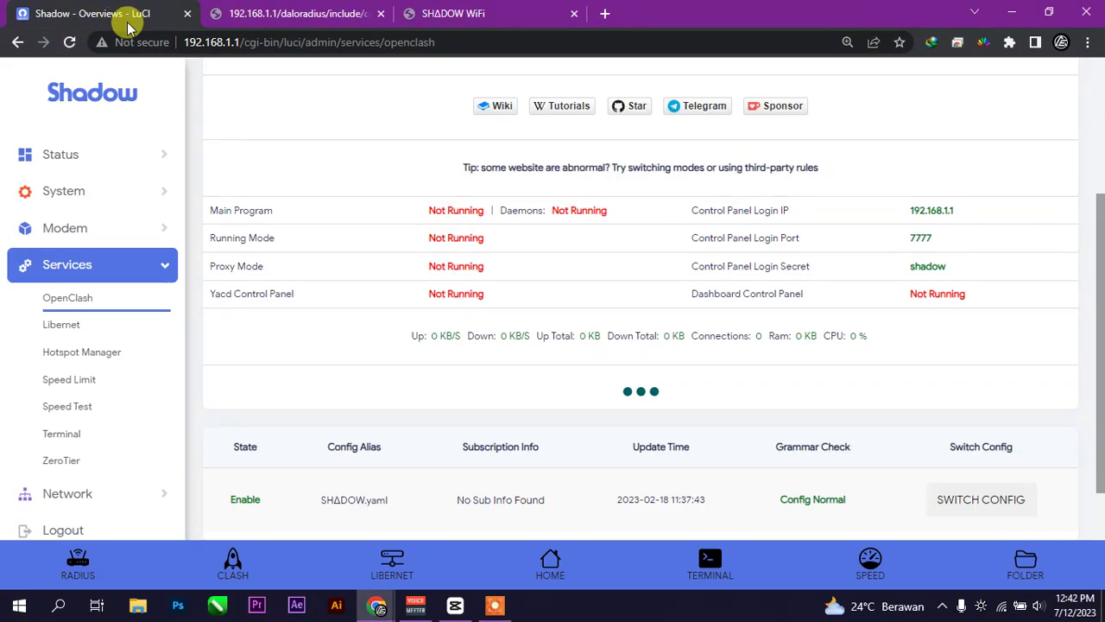
# - Review System > Startup and confirm chilli is disabled while the other services stay enabled
pyautogui.click(82, 185)
pyautogui.click(92, 296)
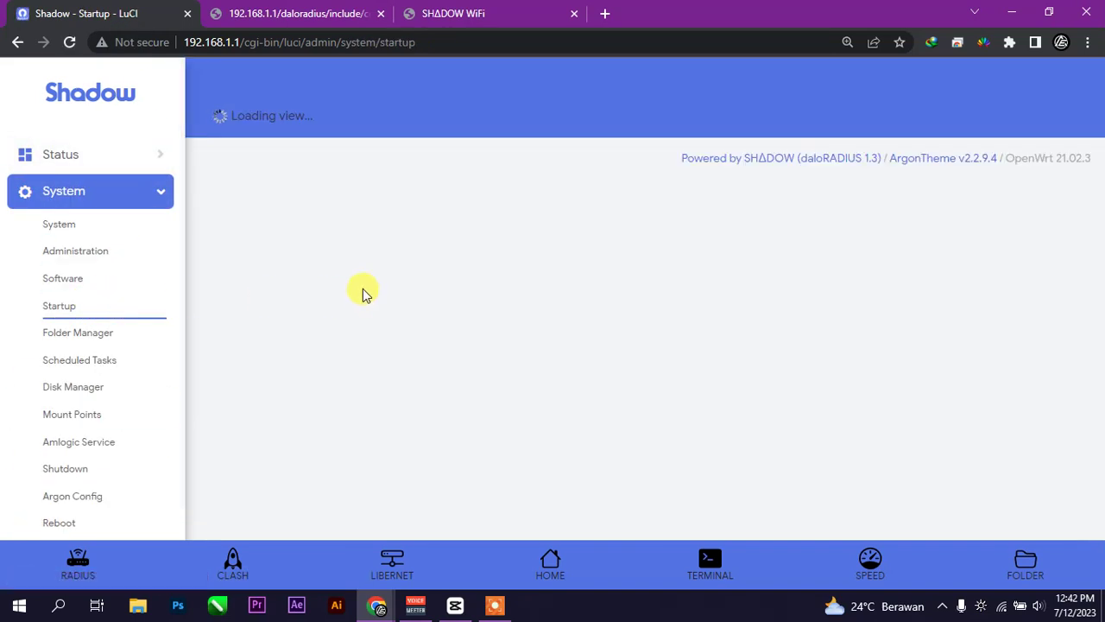
pyautogui.scroll(-6, 568, 320)
pyautogui.scroll(-4, 435, 251)
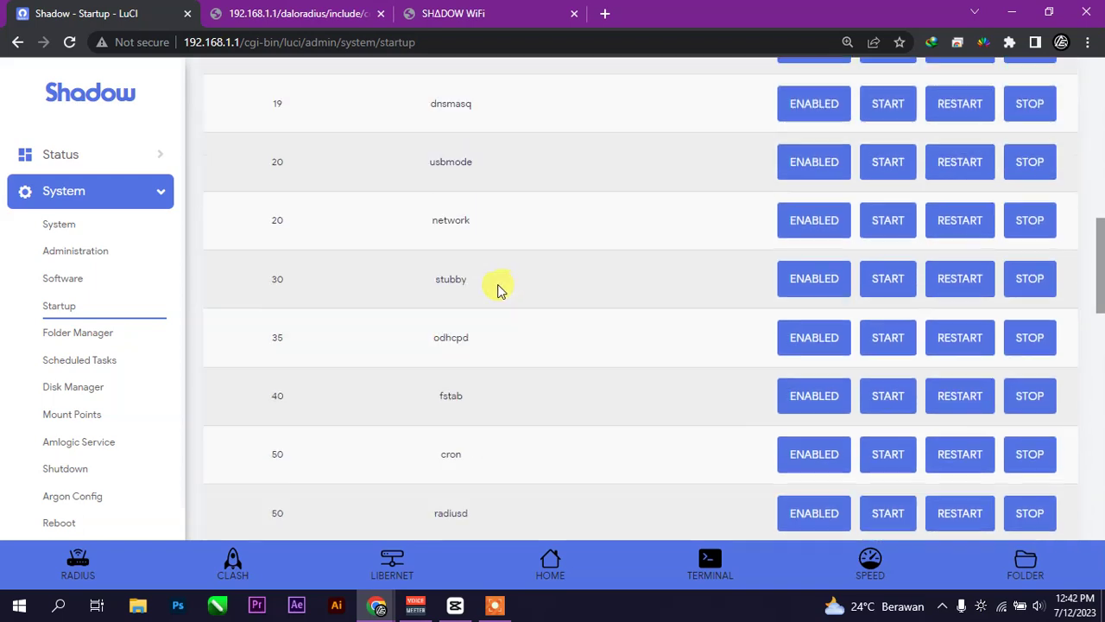
pyautogui.scroll(-11, 496, 290)
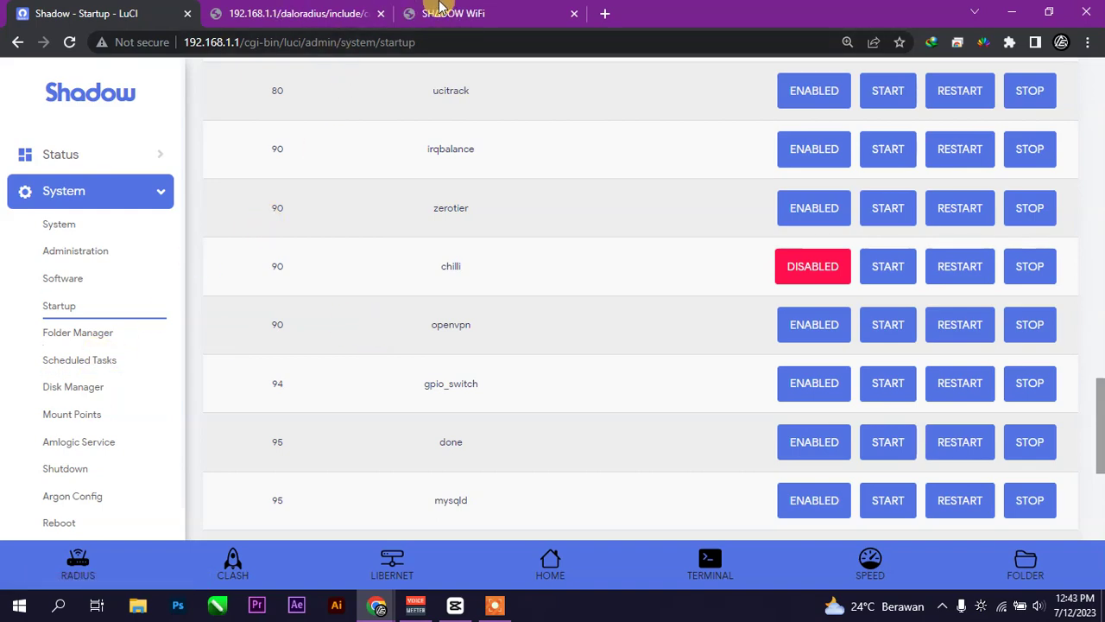
pyautogui.click(475, 10)
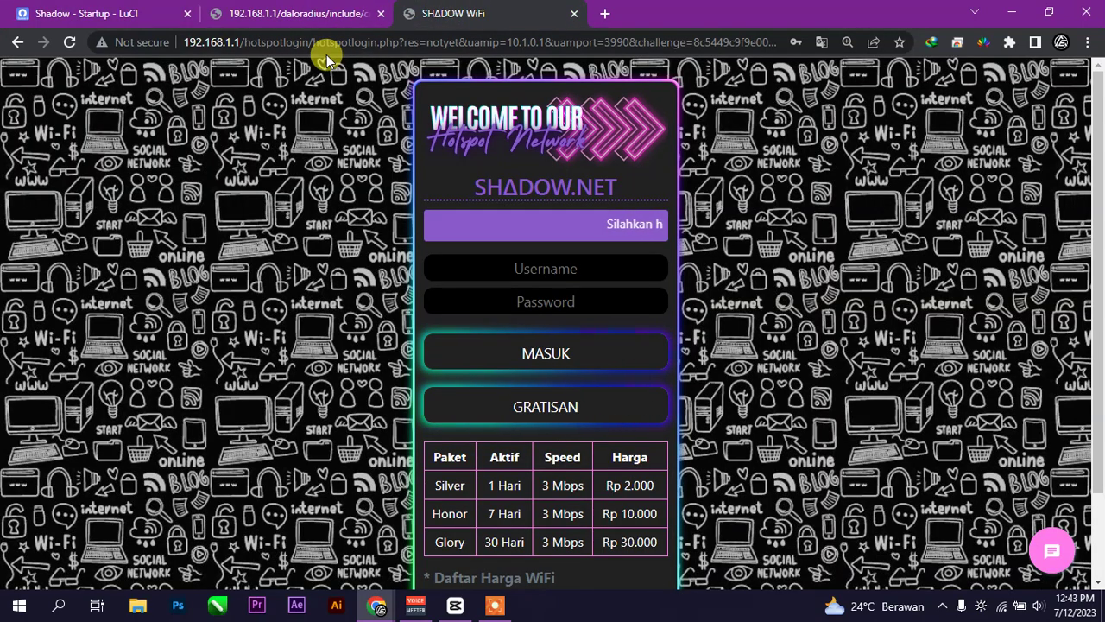
pyautogui.click(43, 12)
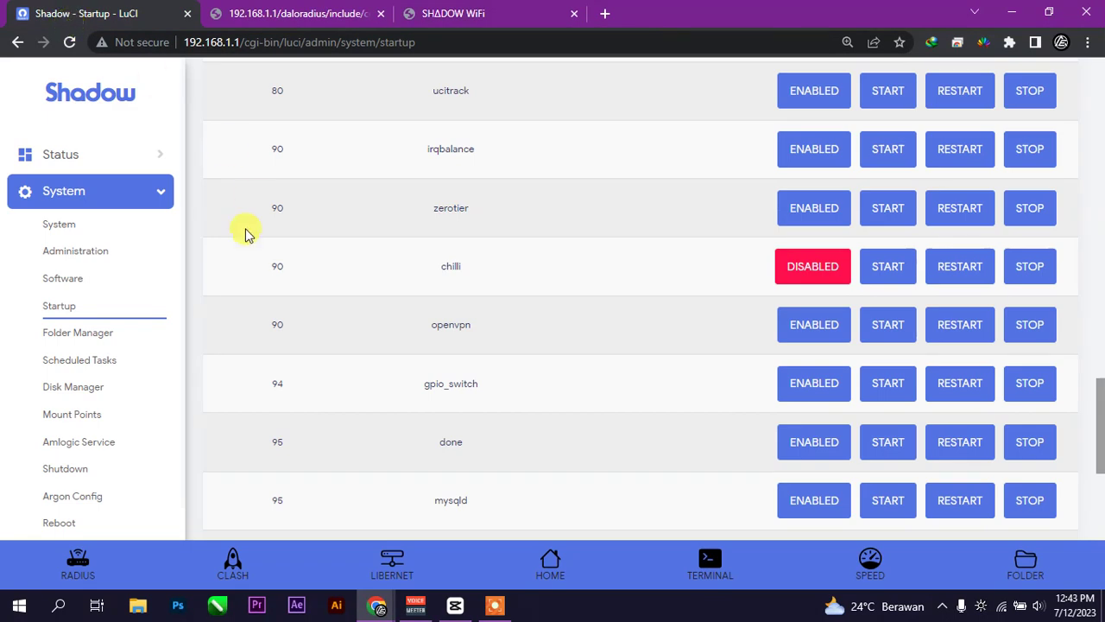
# - Browse the File Manager to /etc/config and open the chilli file
pyautogui.click(69, 337)
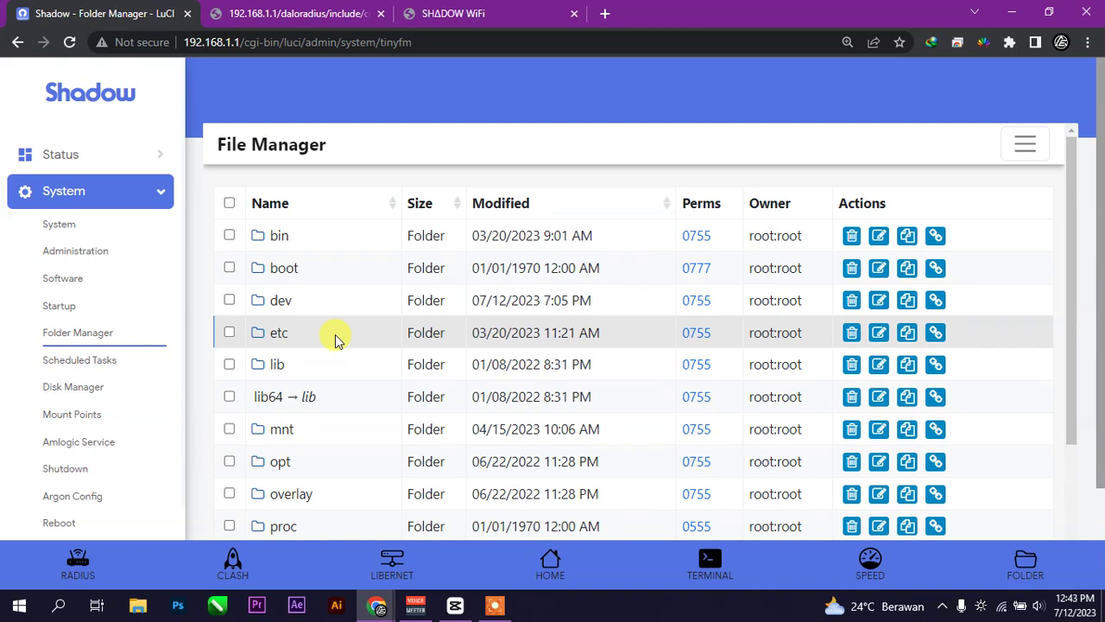
pyautogui.click(278, 339)
pyautogui.scroll(-1, 363, 345)
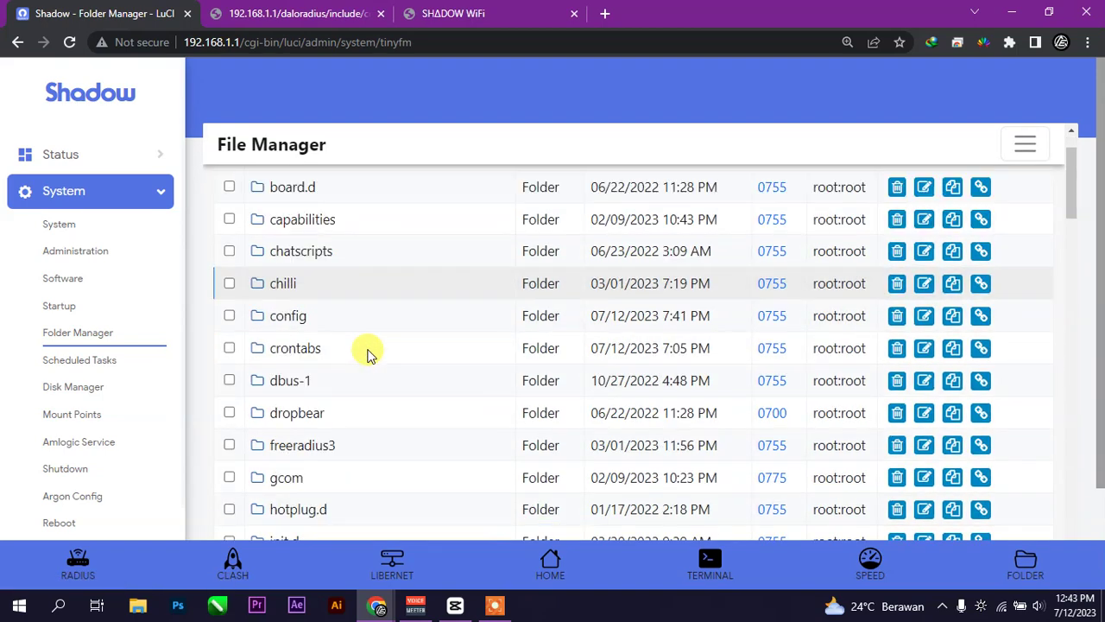
pyautogui.click(280, 319)
pyautogui.scroll(-2, 288, 306)
pyautogui.scroll(1, 285, 320)
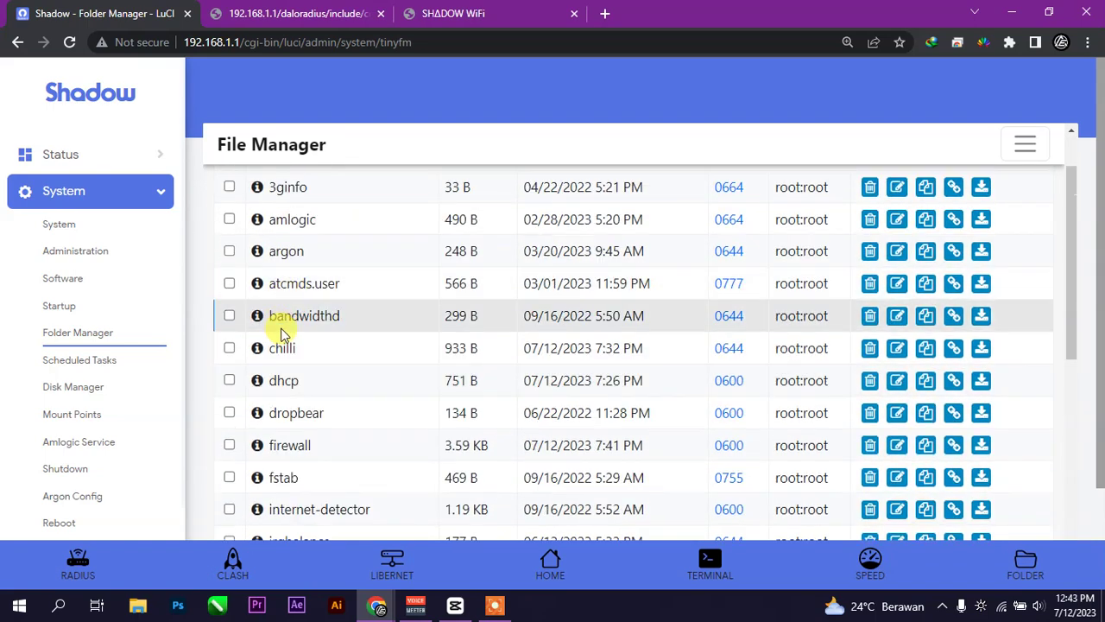
pyautogui.click(284, 350)
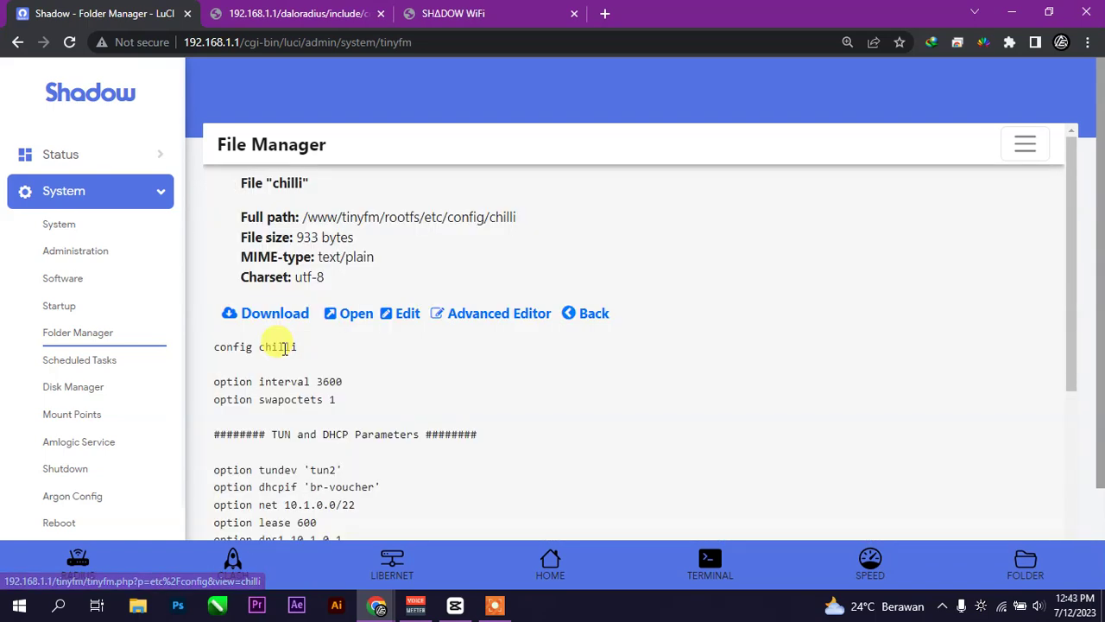
# - Open the chilli config in the editor and scroll down to its UAM parameters
pyautogui.click(406, 330)
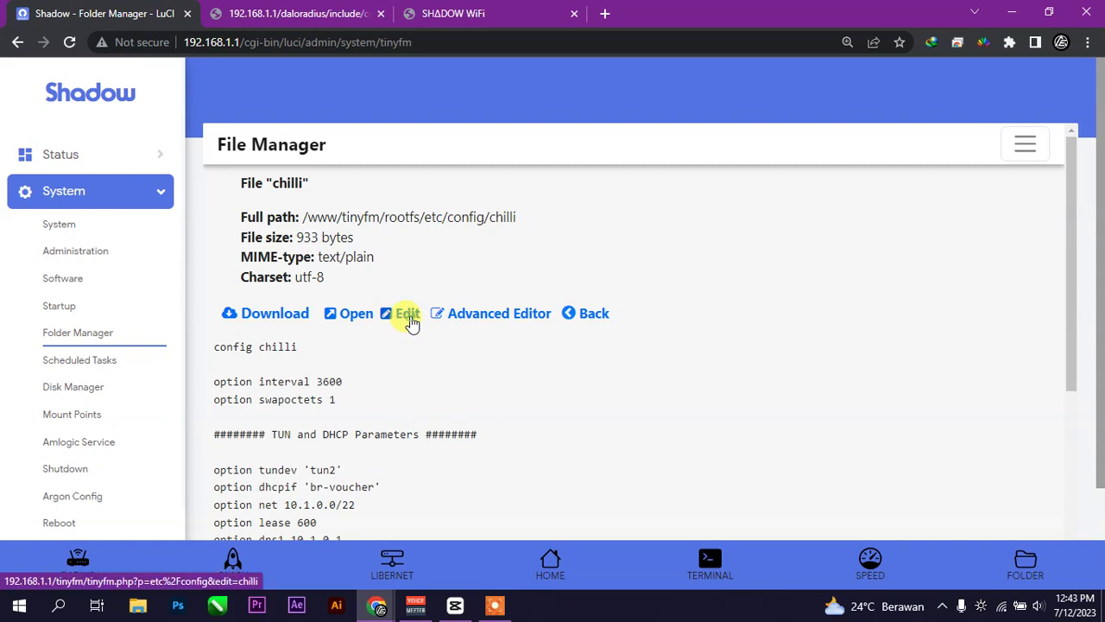
pyautogui.scroll(-2, 355, 331)
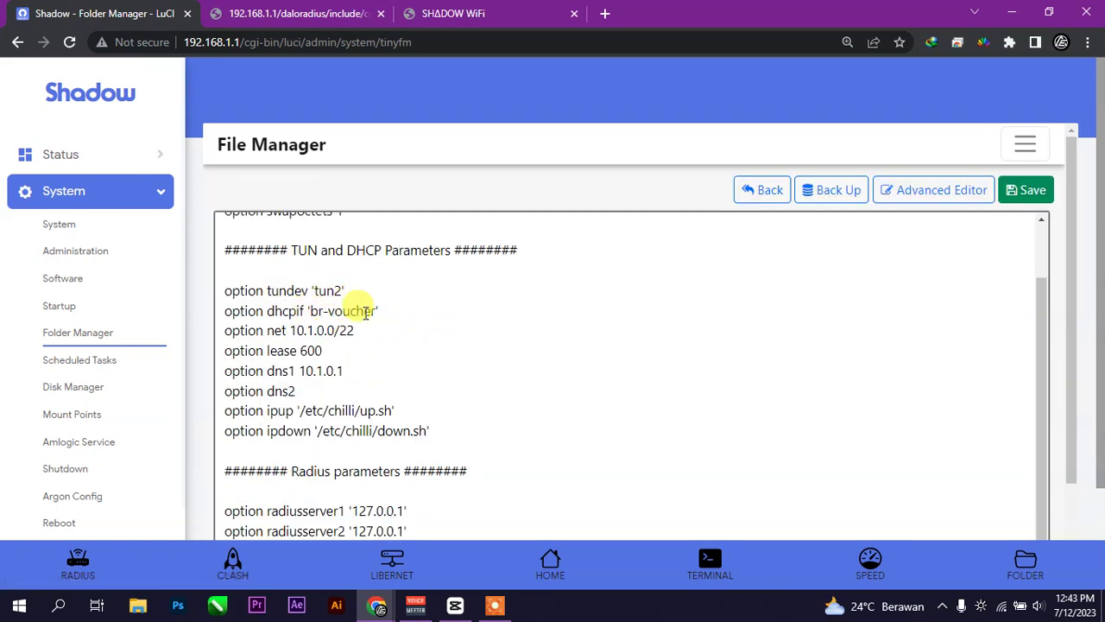
pyautogui.scroll(-5, 388, 328)
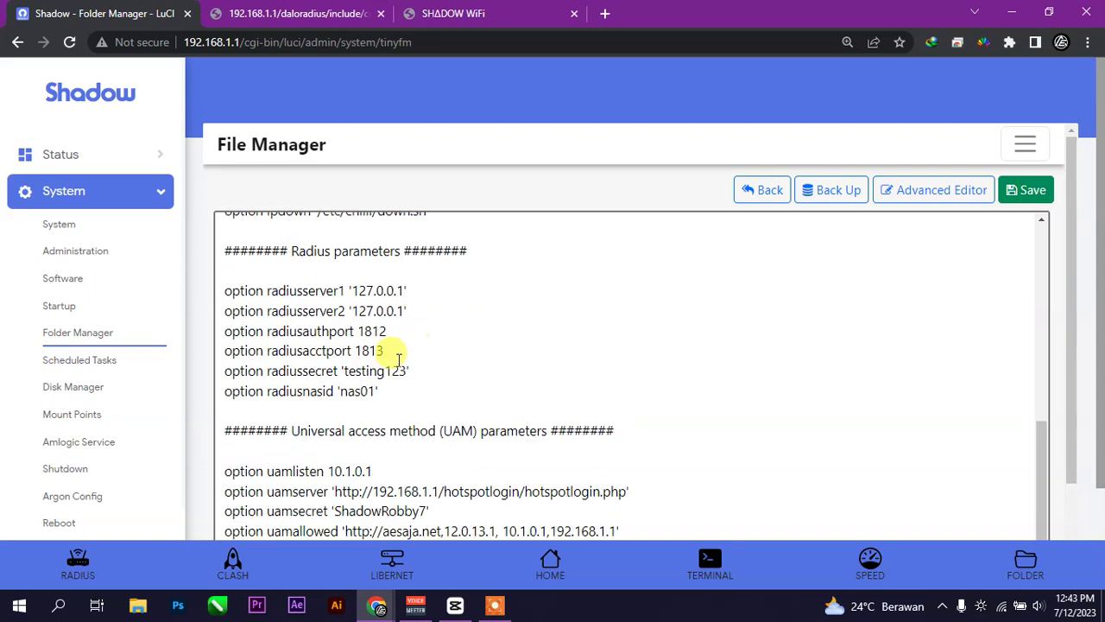
pyautogui.scroll(-2, 406, 435)
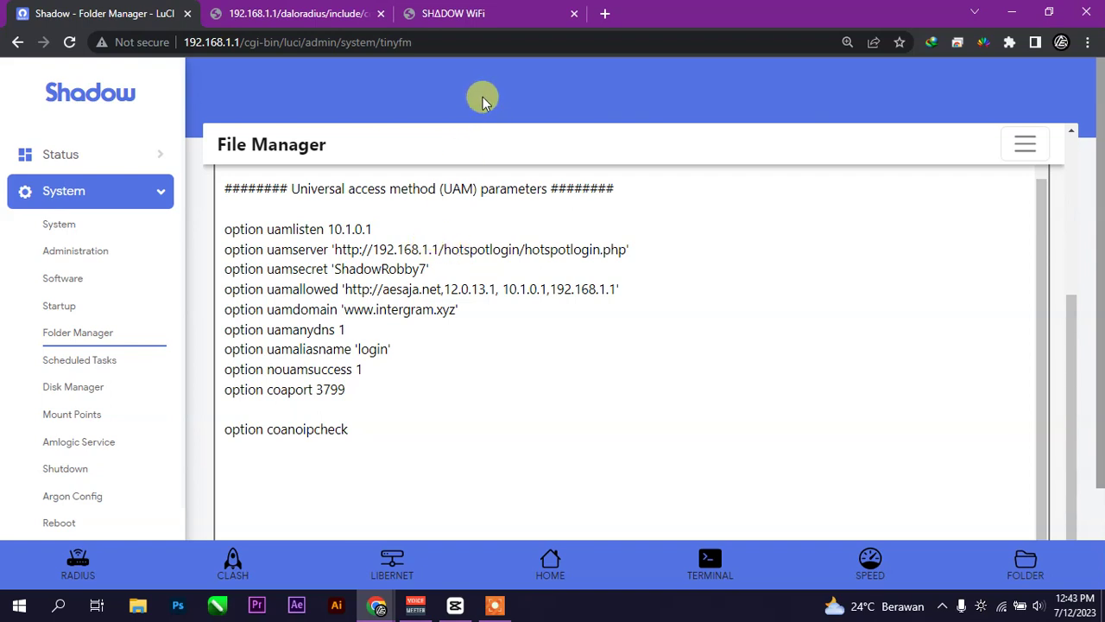
# - Highlight the uamserver 192.168.1.1 address and the aesaja.net uamallowed entry, then start a new tab
pyautogui.click(440, 249)
pyautogui.moveTo(373, 250); pyautogui.dragTo(439, 250)
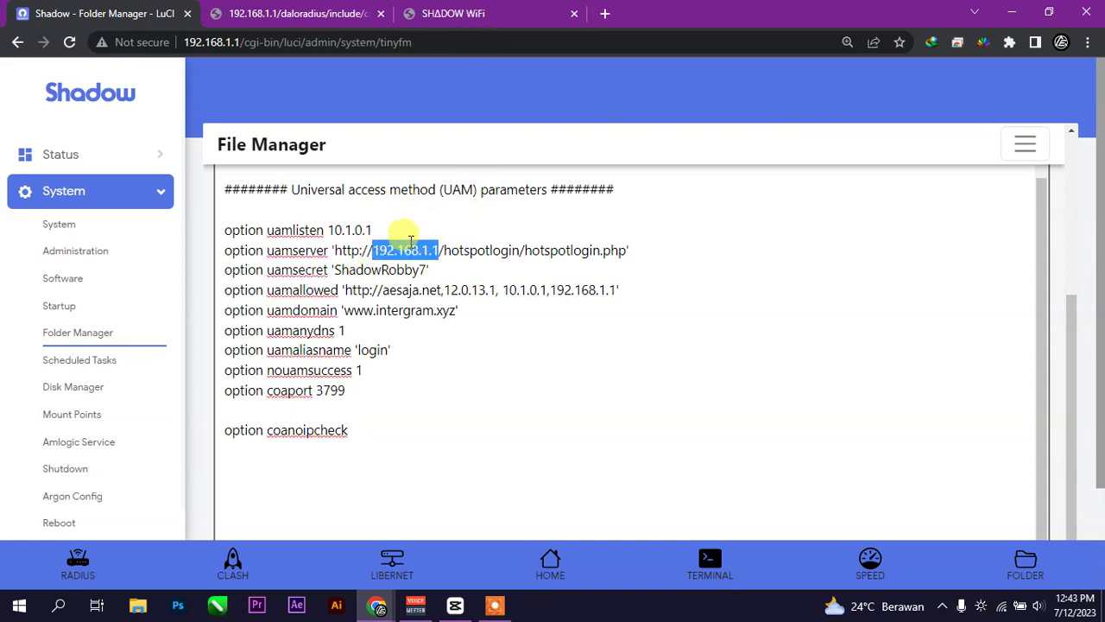
pyautogui.click(440, 290)
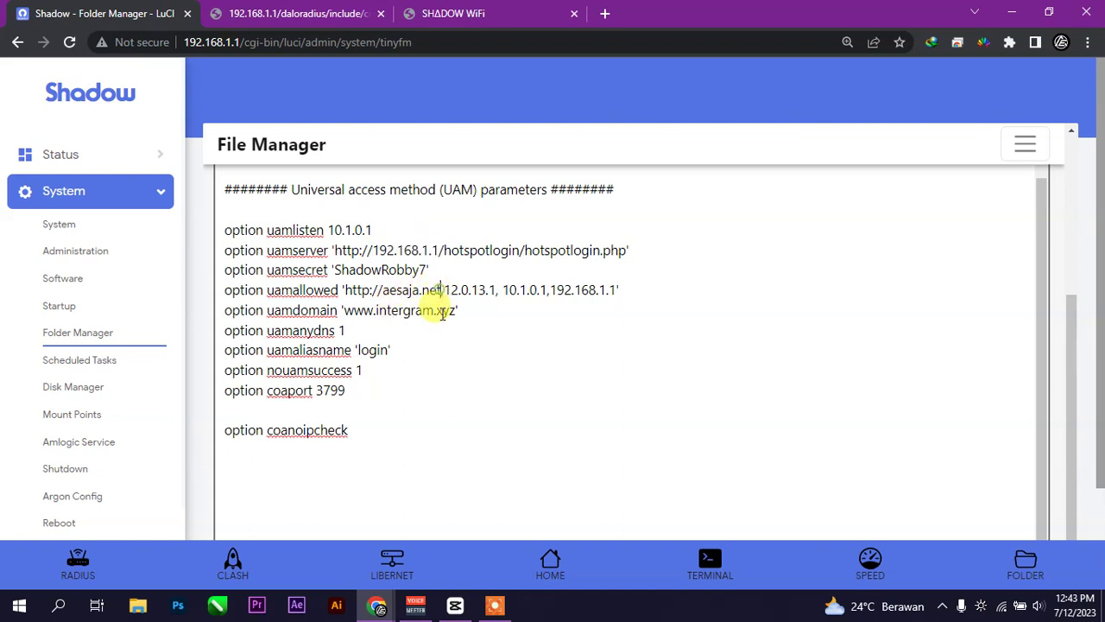
pyautogui.moveTo(386, 291); pyautogui.dragTo(419, 313)
pyautogui.click(412, 292)
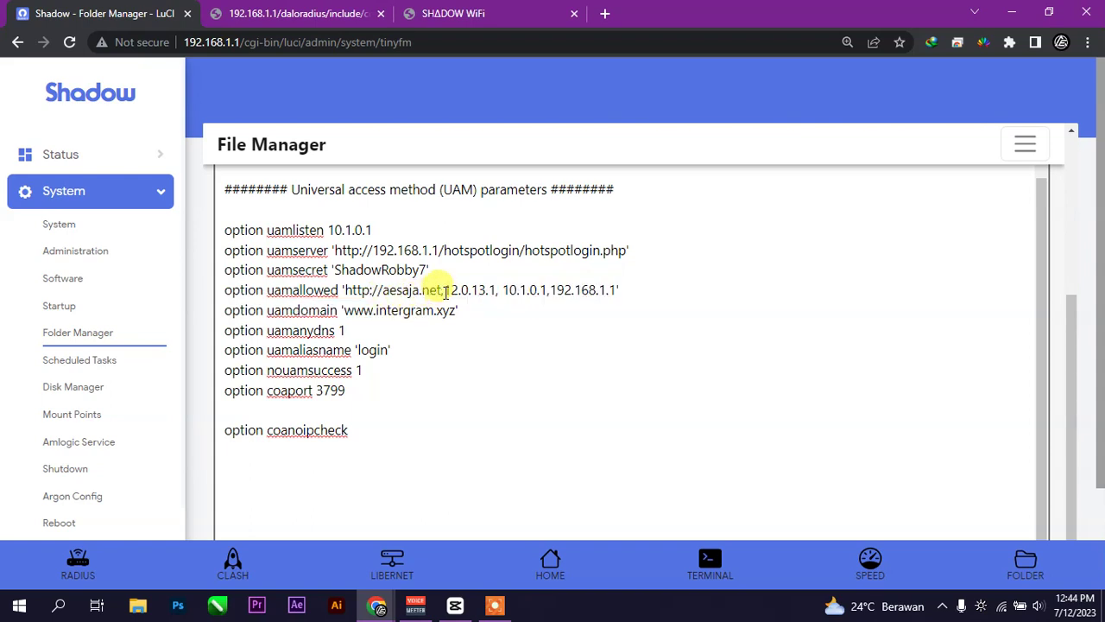
pyautogui.click(604, 13)
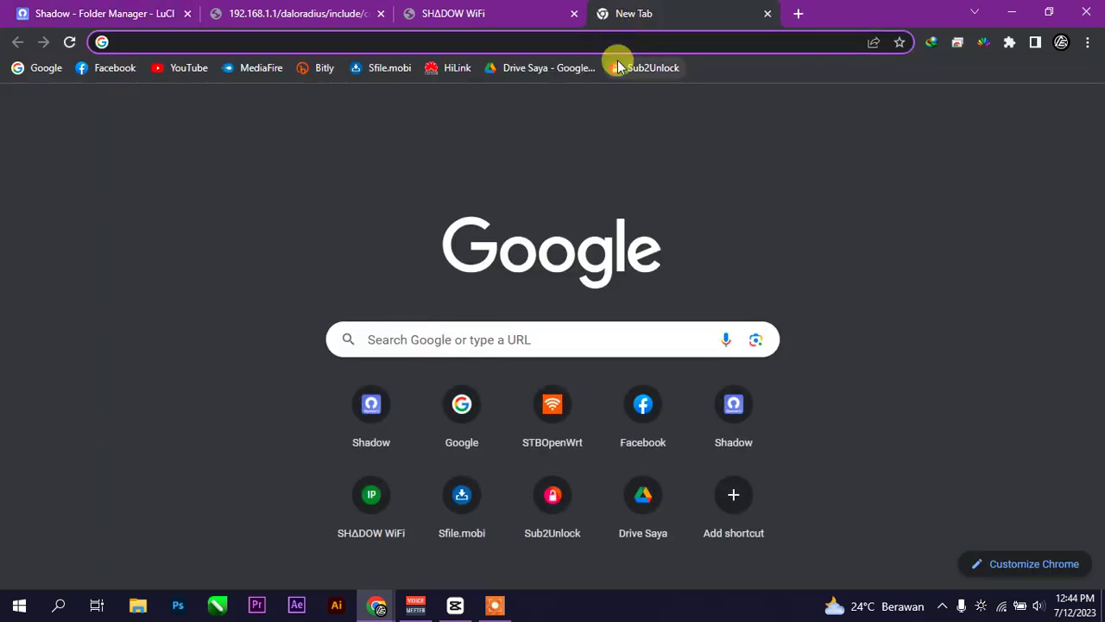
# - Visit aesaja.net to confirm it redirects to the hotspot login, then close that test tab
pyautogui.write('ae')
pyautogui.press('Return')
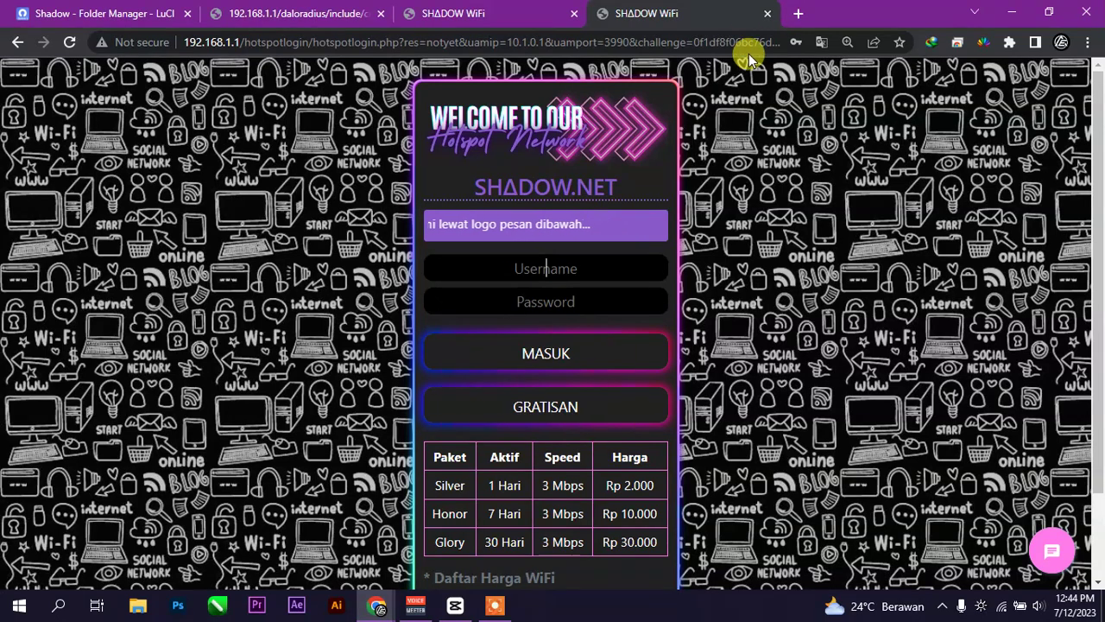
pyautogui.click(768, 12)
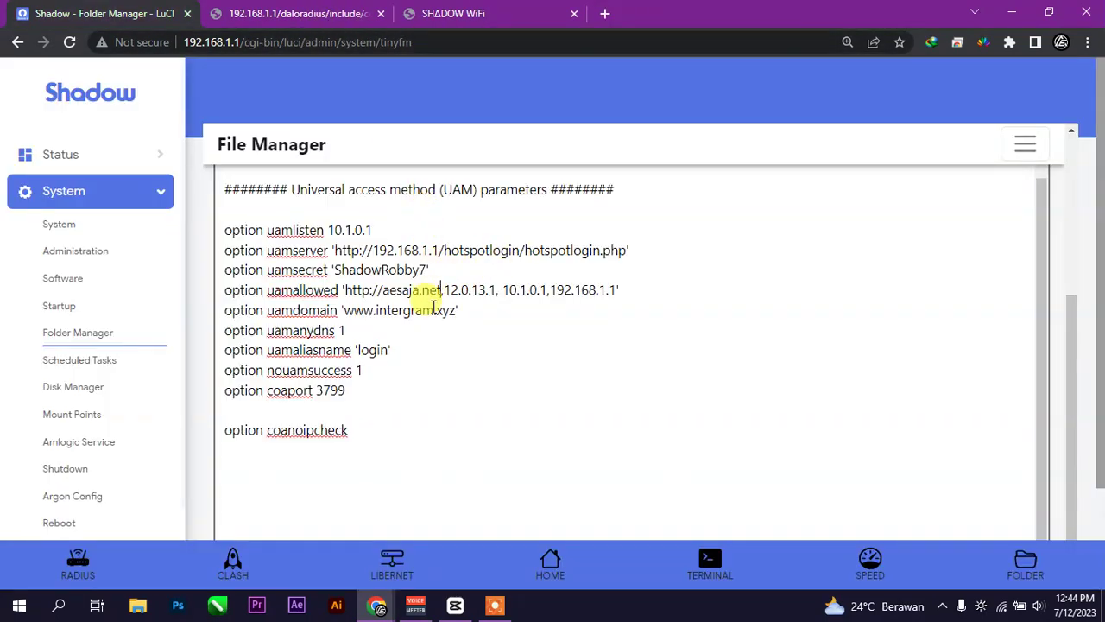
# - Save the chilli config file and start another new browser tab
pyautogui.scroll(5, 787, 324)
pyautogui.click(1018, 191)
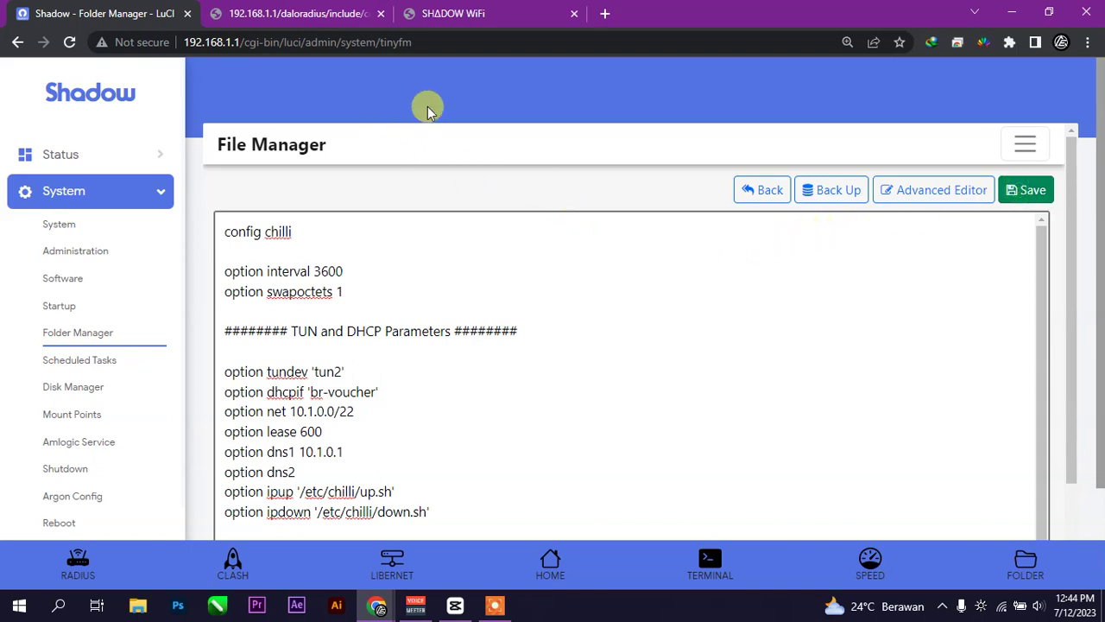
pyautogui.click(465, 15)
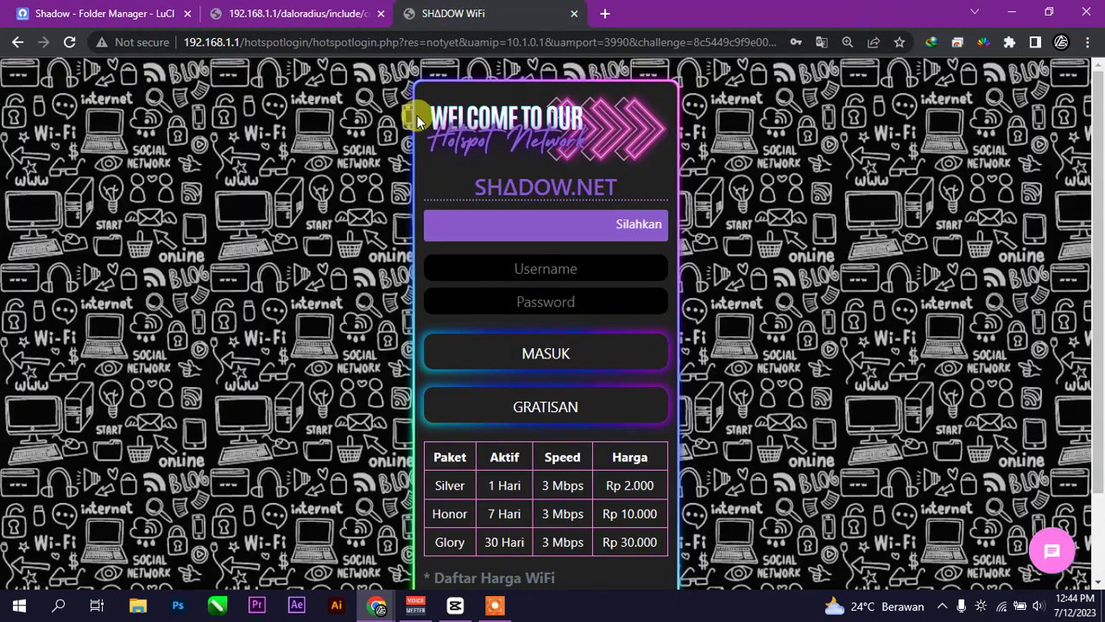
pyautogui.click(605, 14)
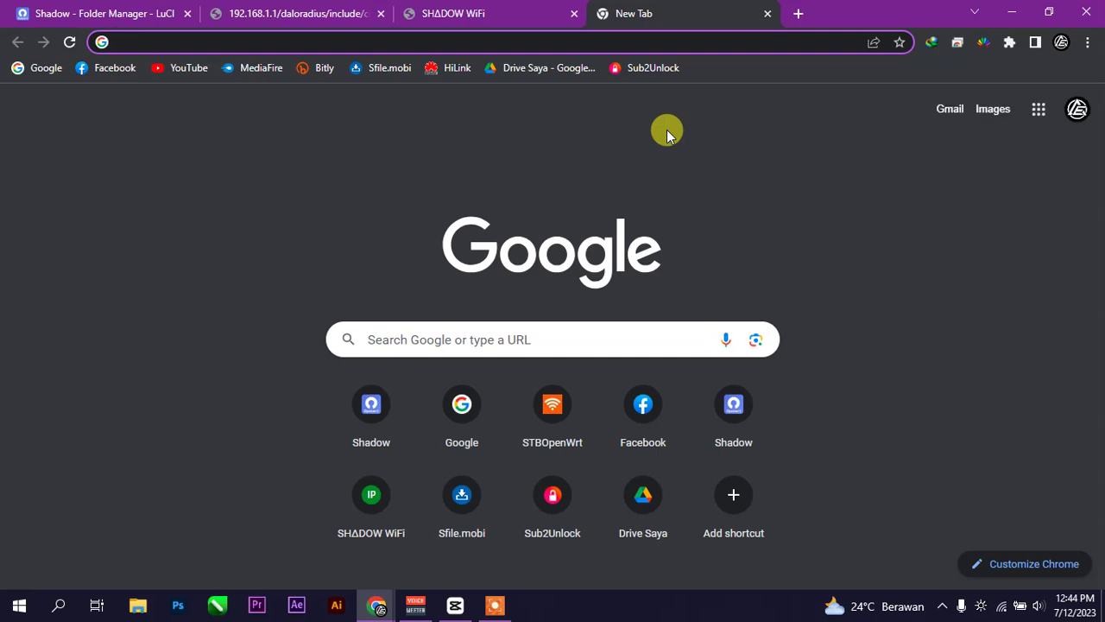
# - Load the hotspot gateway at 10.1.0.1:3990 in the new tab
pyautogui.write('10.')
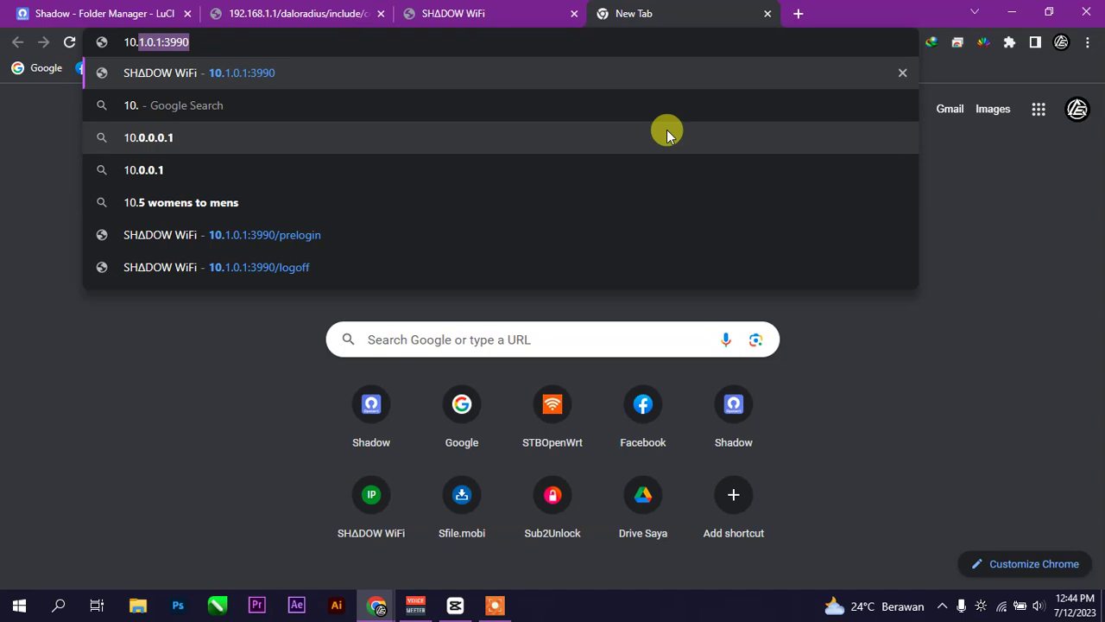
pyautogui.write('1.0.1')
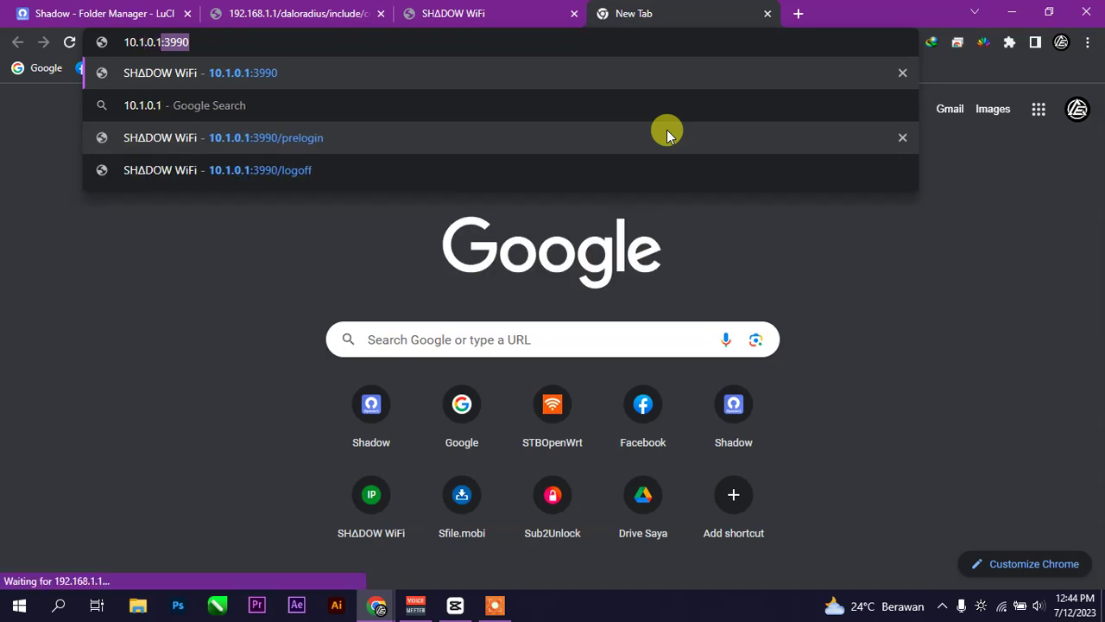
pyautogui.write(':')
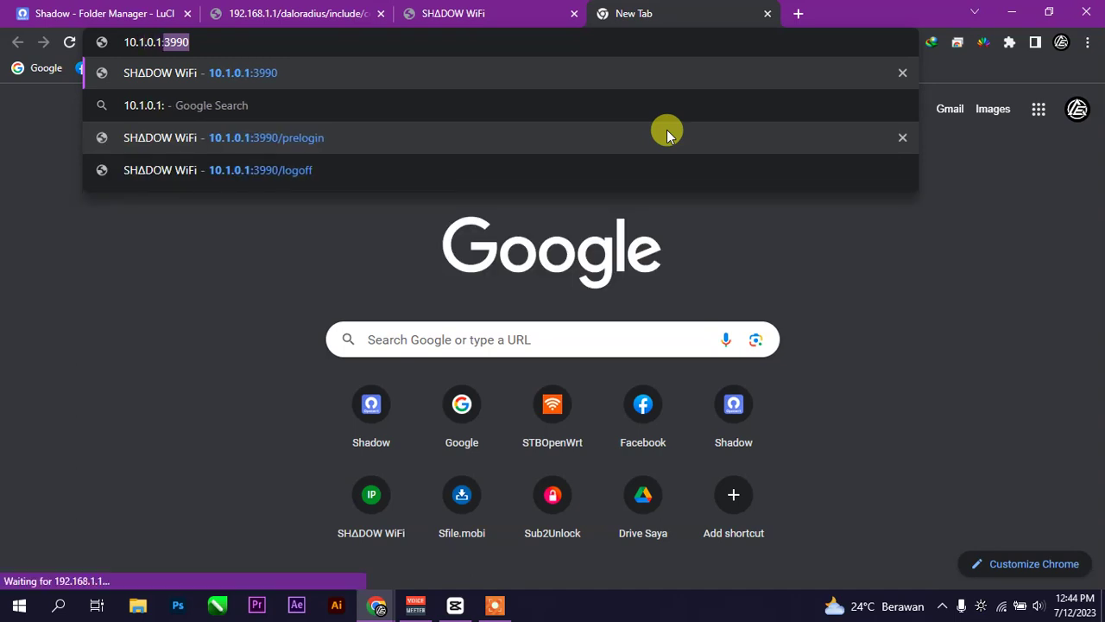
pyautogui.write('3')
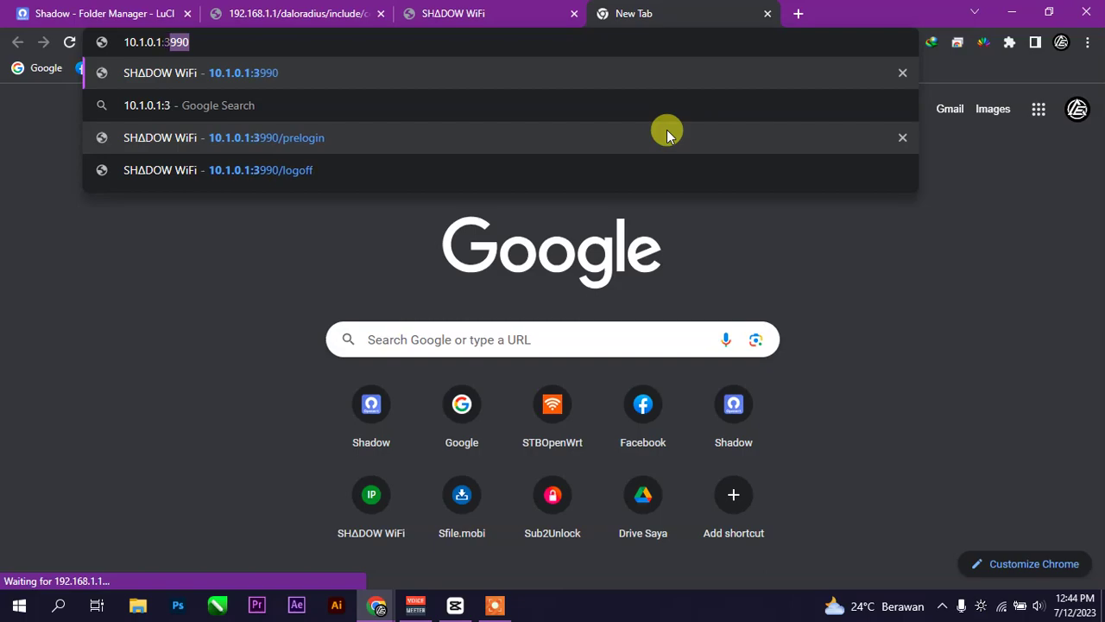
pyautogui.write('990')
pyautogui.press('Return')
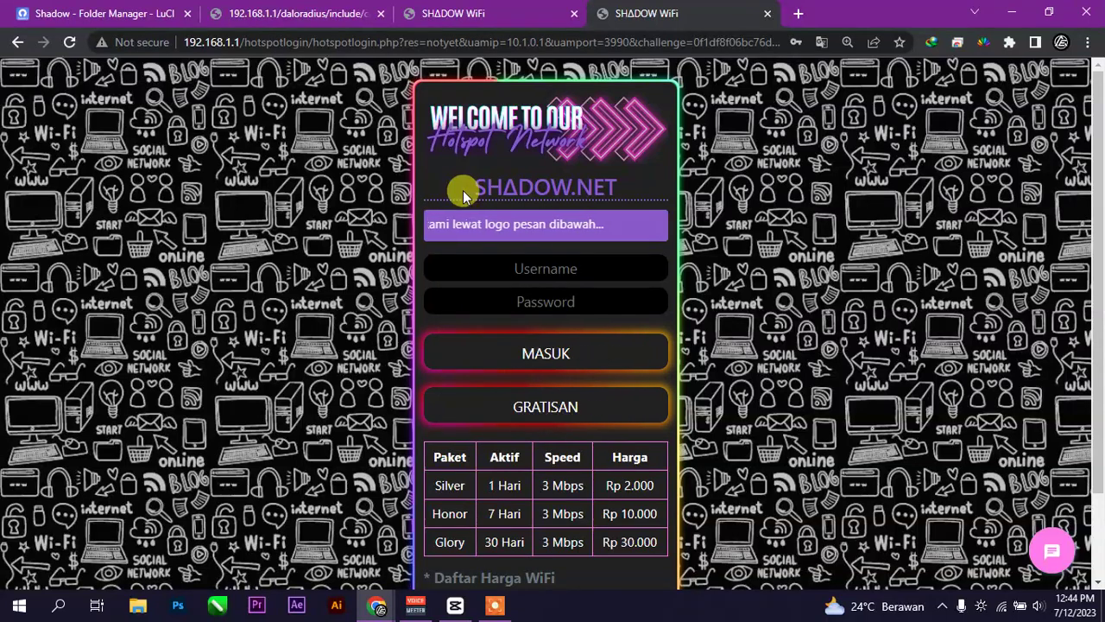
# - Return to LuCI and check in System > Startup that chilli is still disabled
pyautogui.click(320, 13)
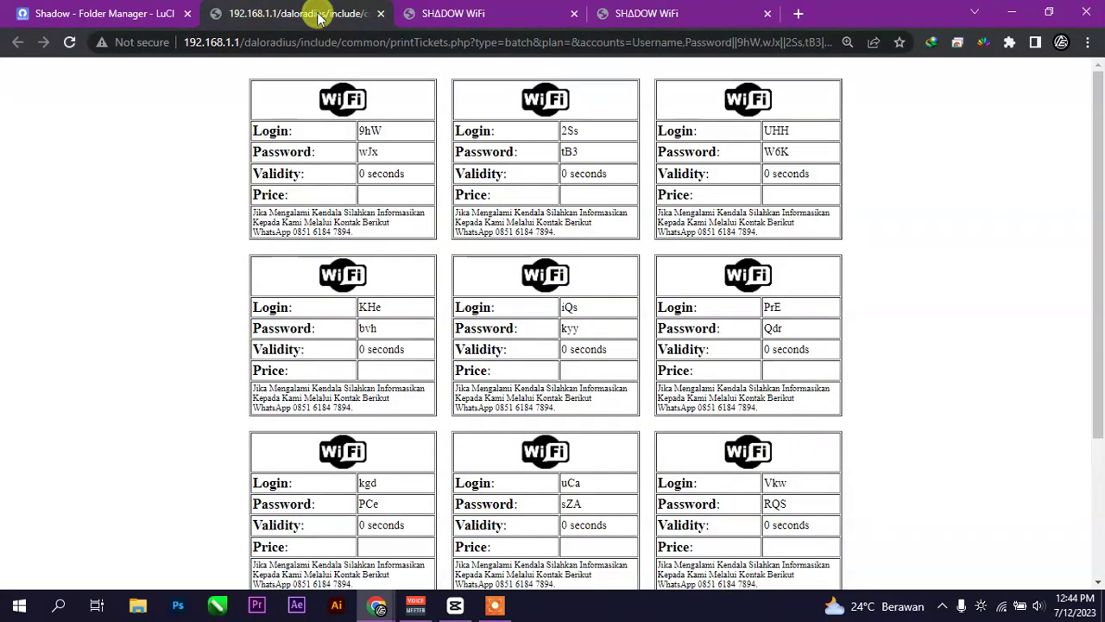
pyautogui.click(110, 11)
pyautogui.scroll(-3, 440, 247)
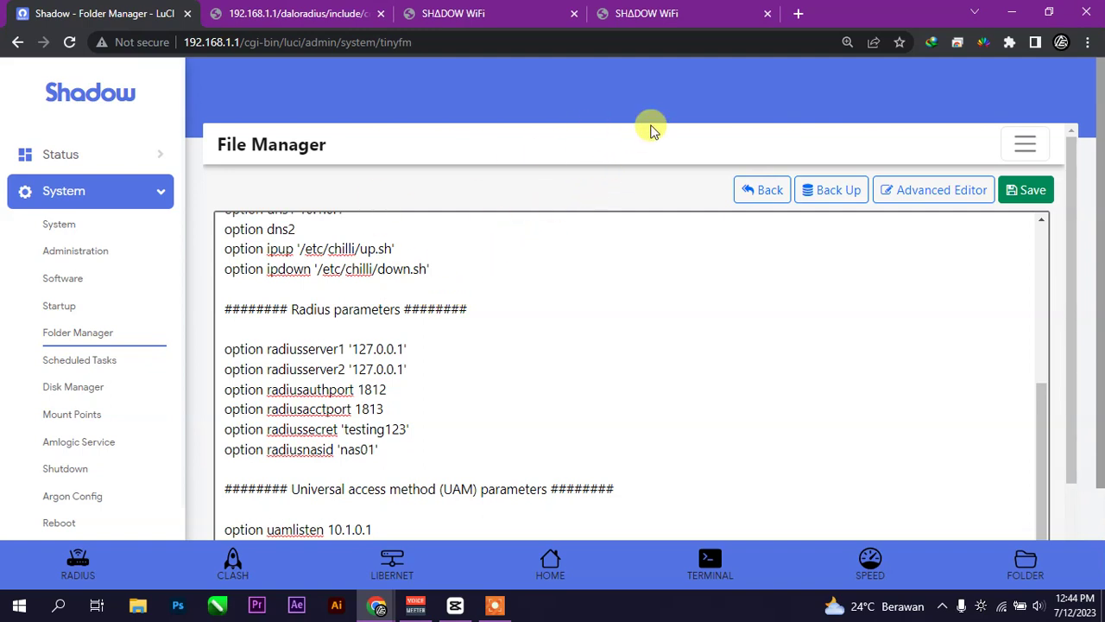
pyautogui.click(121, 302)
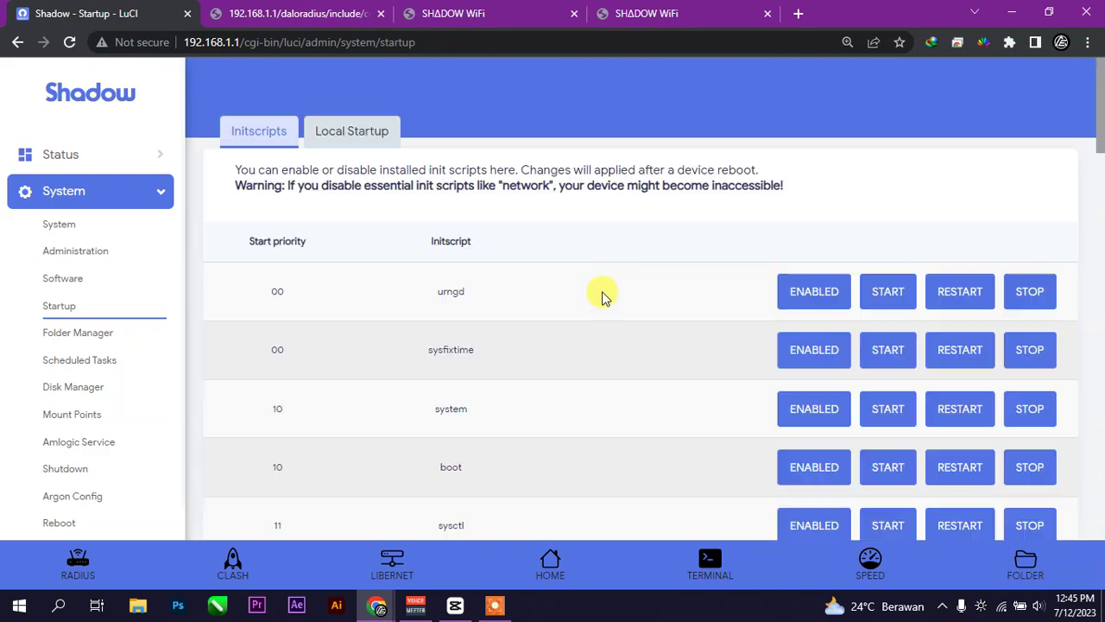
pyautogui.scroll(-15, 609, 319)
pyautogui.scroll(-5, 636, 353)
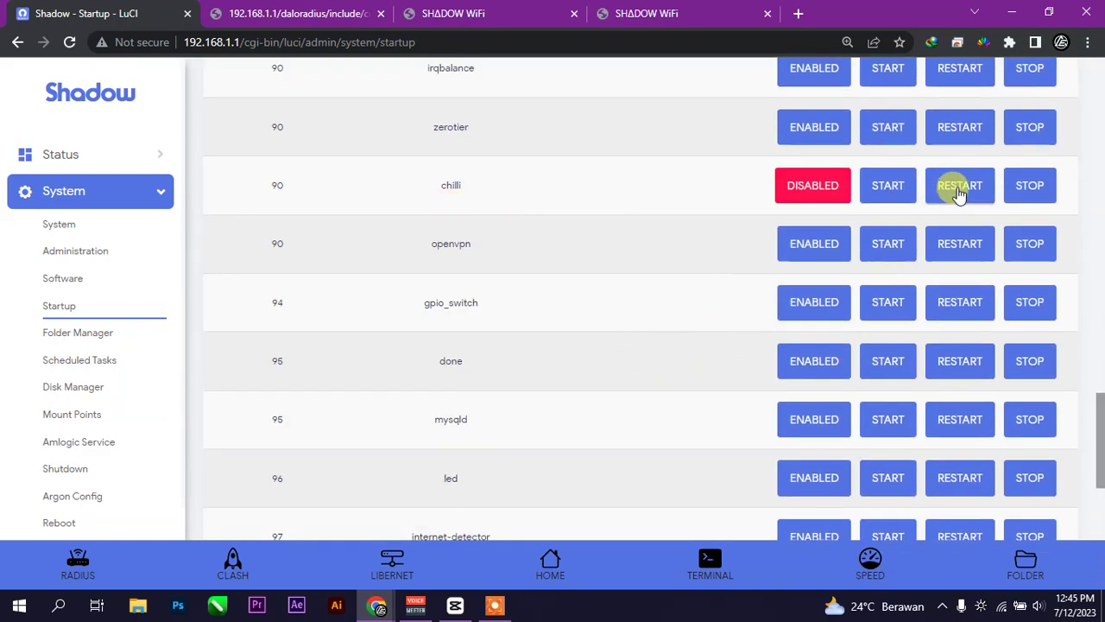
pyautogui.scroll(-1, 109, 365)
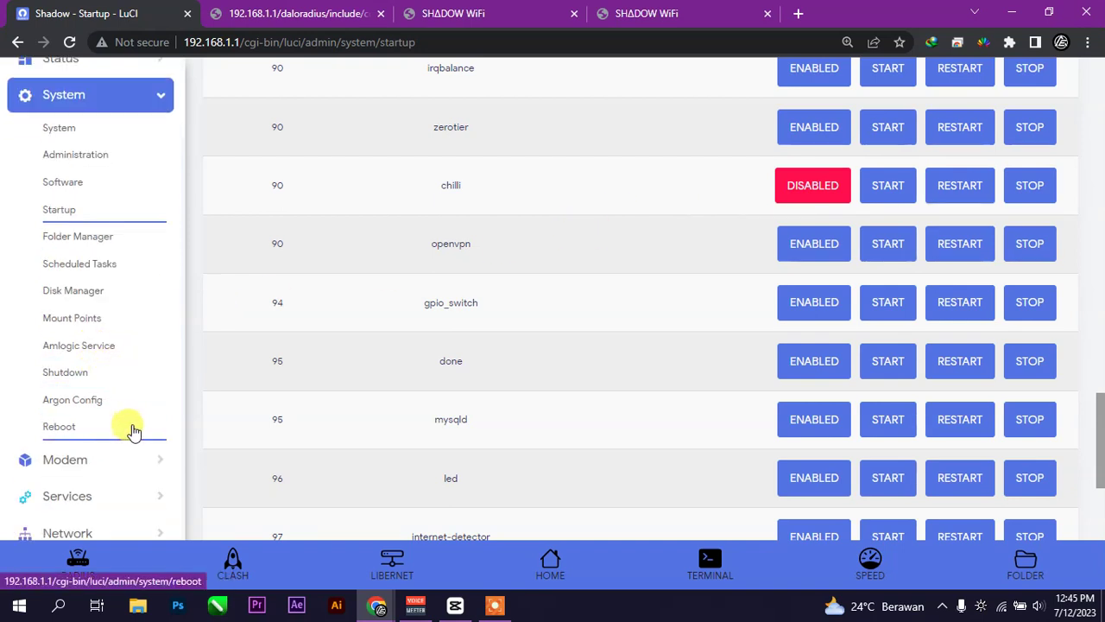
# - Go to the Network > Interfaces page
pyautogui.click(108, 496)
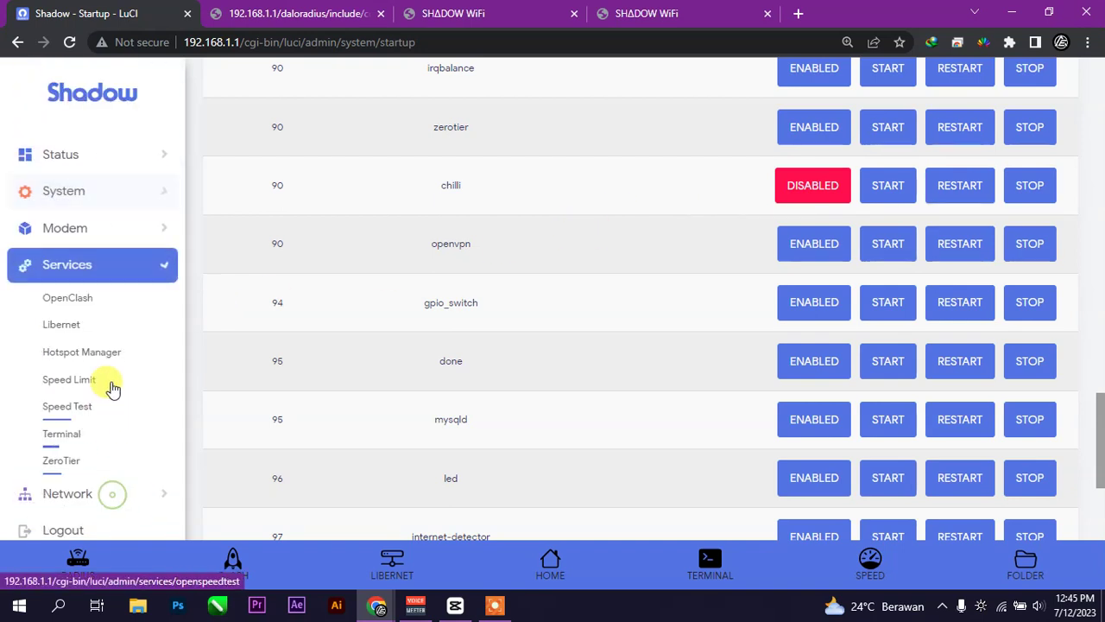
pyautogui.click(97, 498)
pyautogui.click(81, 339)
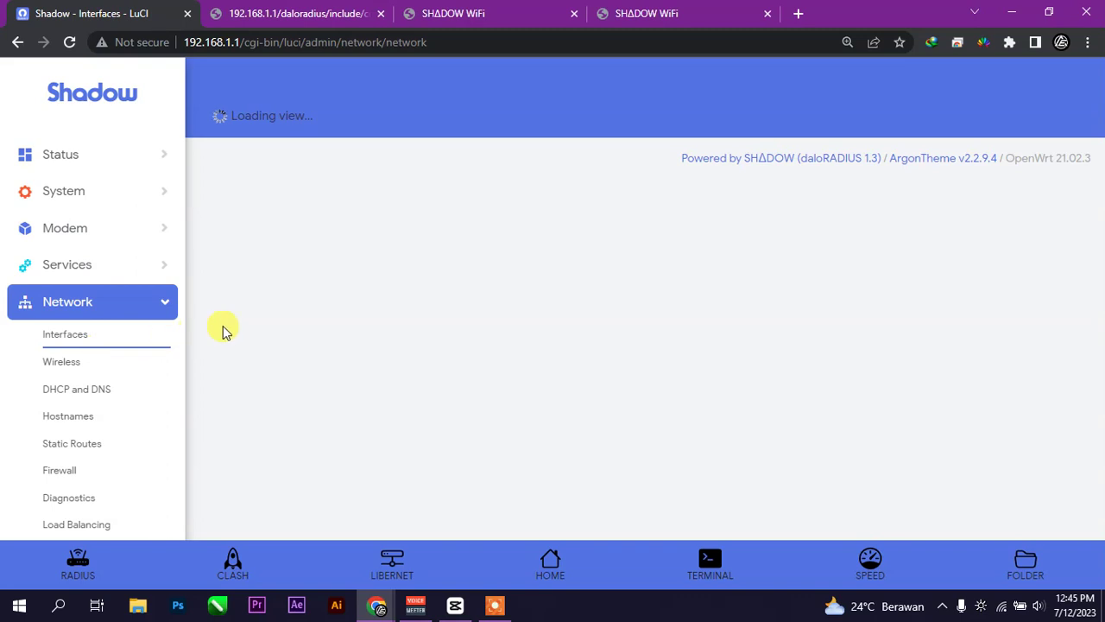
pyautogui.scroll(-3, 609, 336)
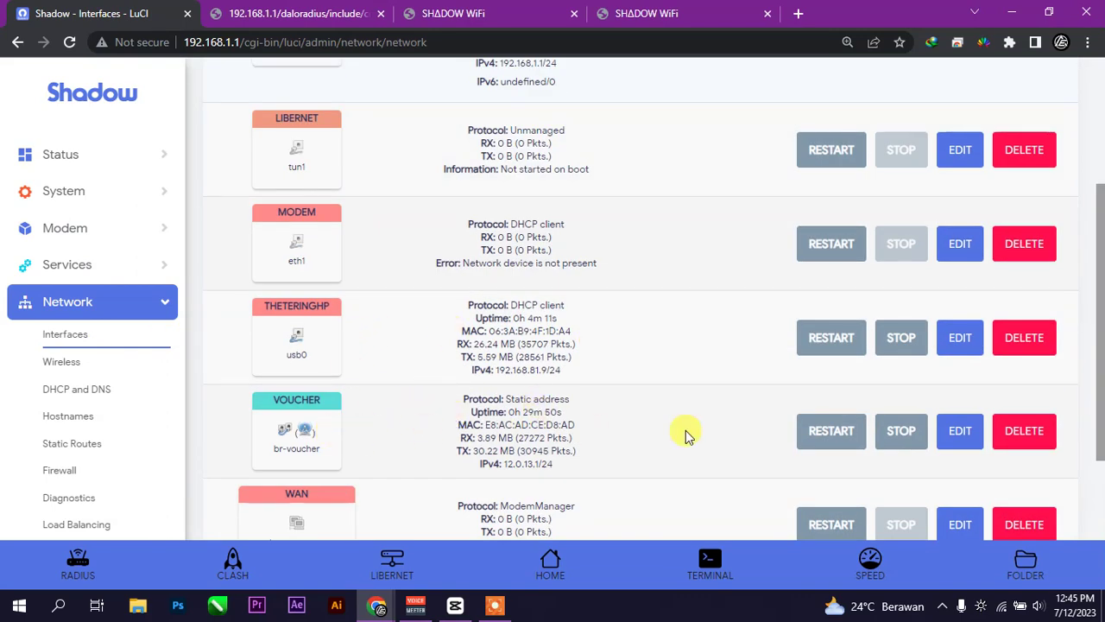
pyautogui.click(957, 435)
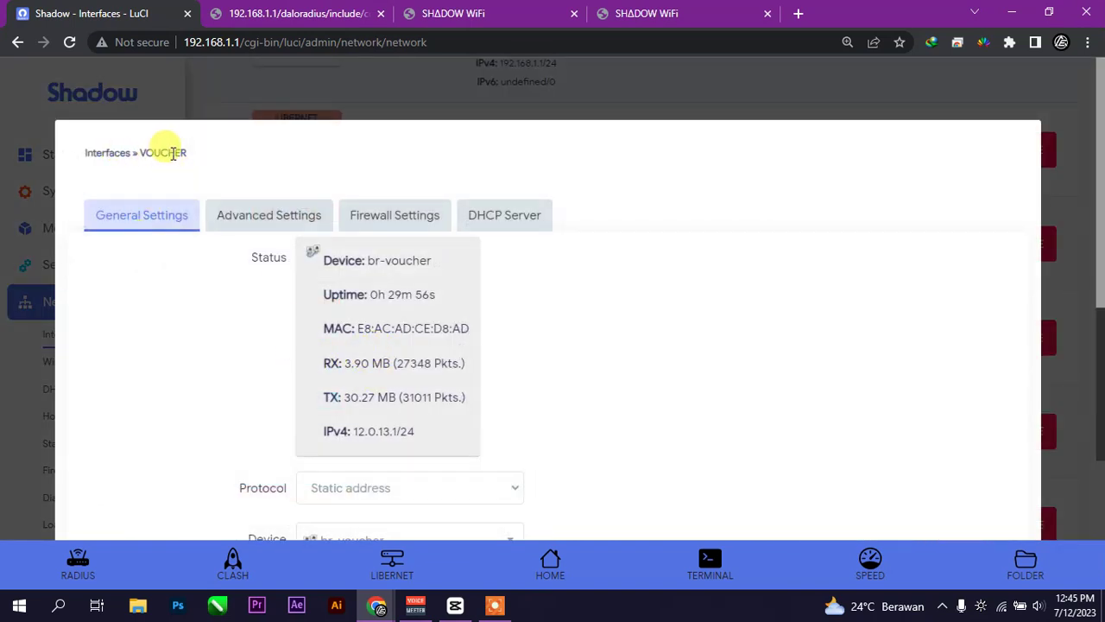
pyautogui.click(402, 214)
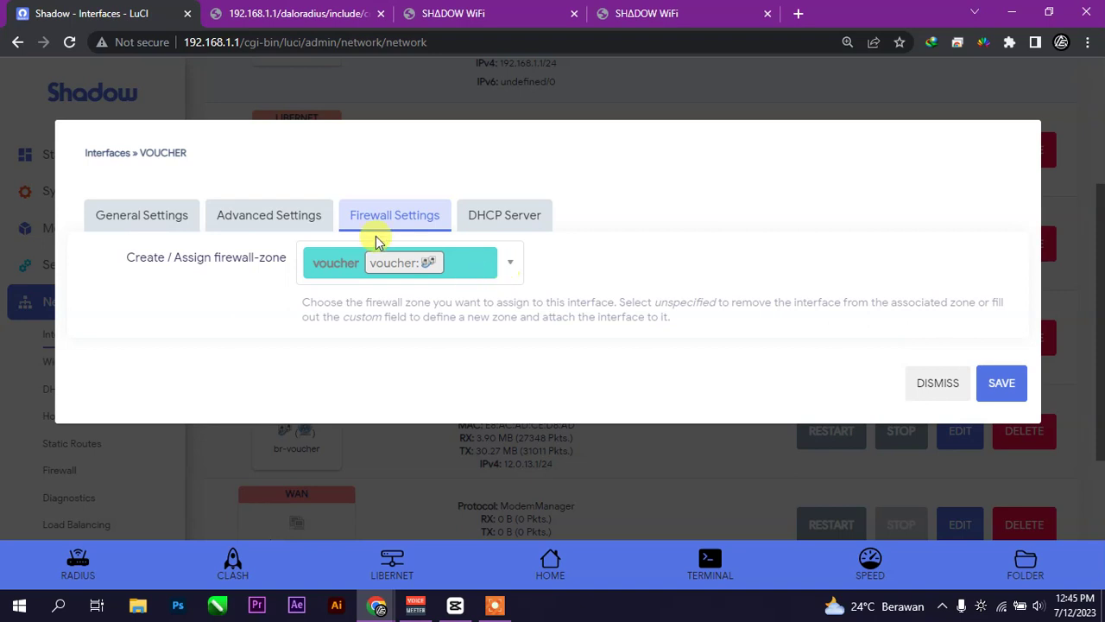
pyautogui.click(510, 263)
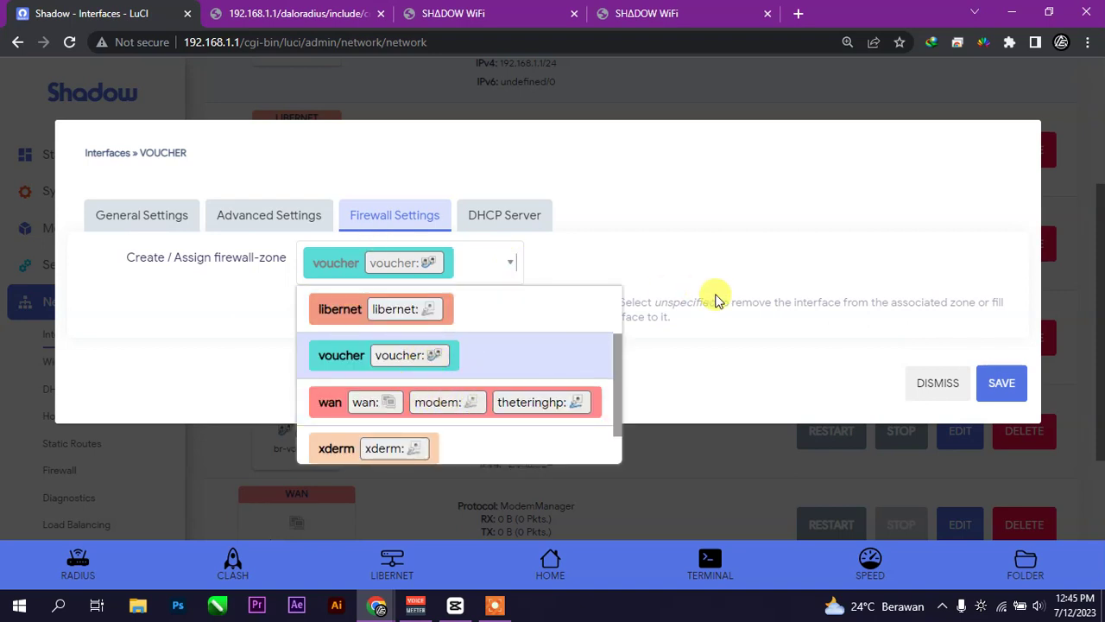
pyautogui.click(914, 389)
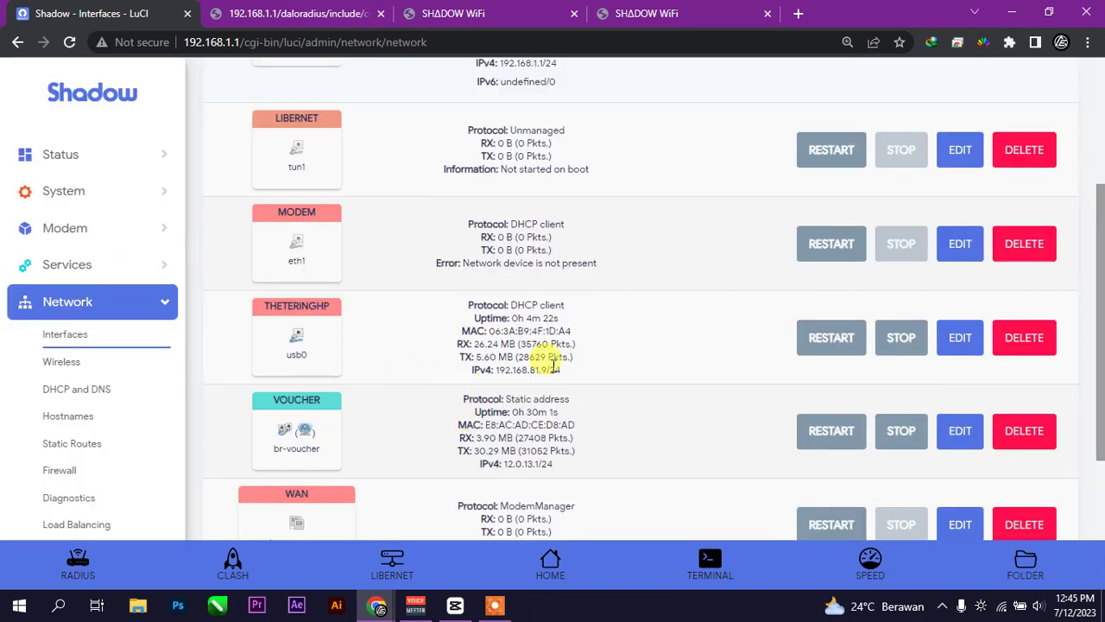
pyautogui.click(961, 349)
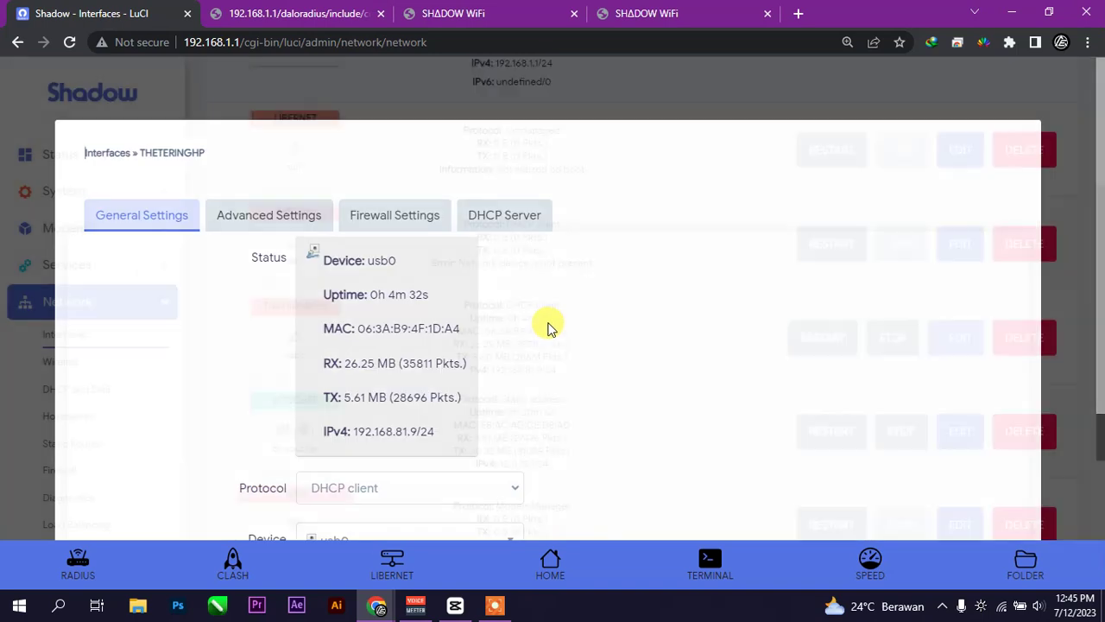
pyautogui.click(432, 223)
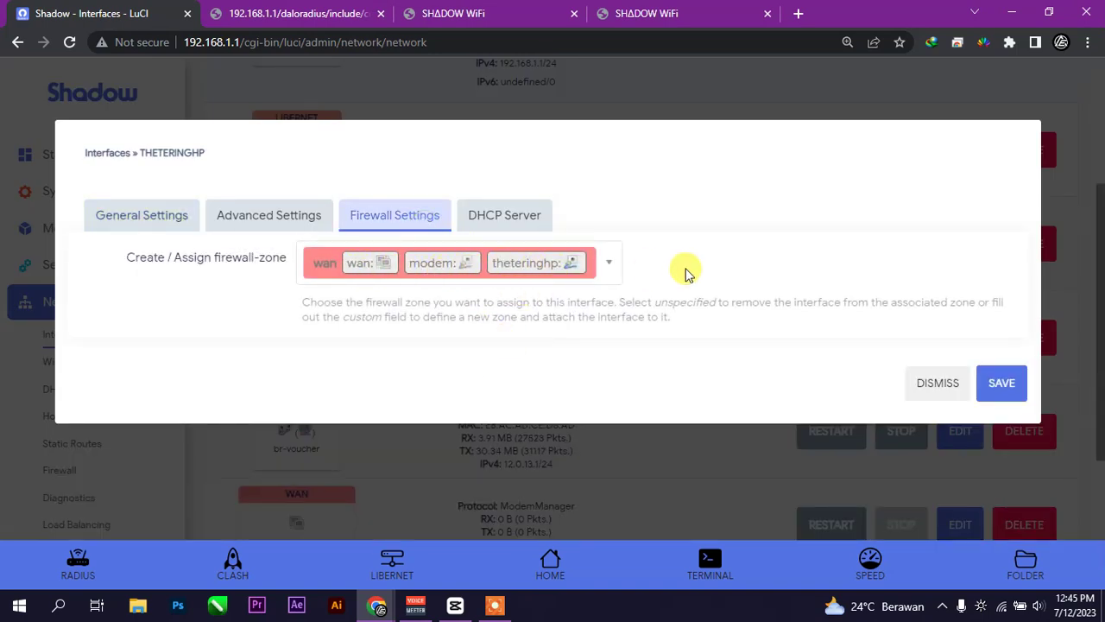
pyautogui.click(610, 262)
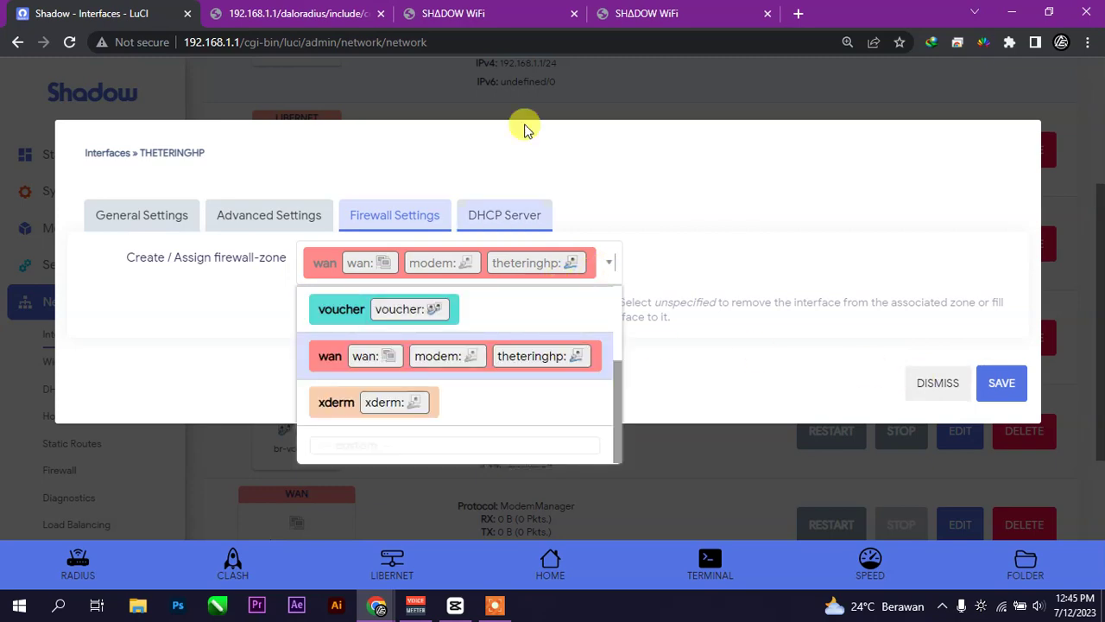
pyautogui.click(635, 12)
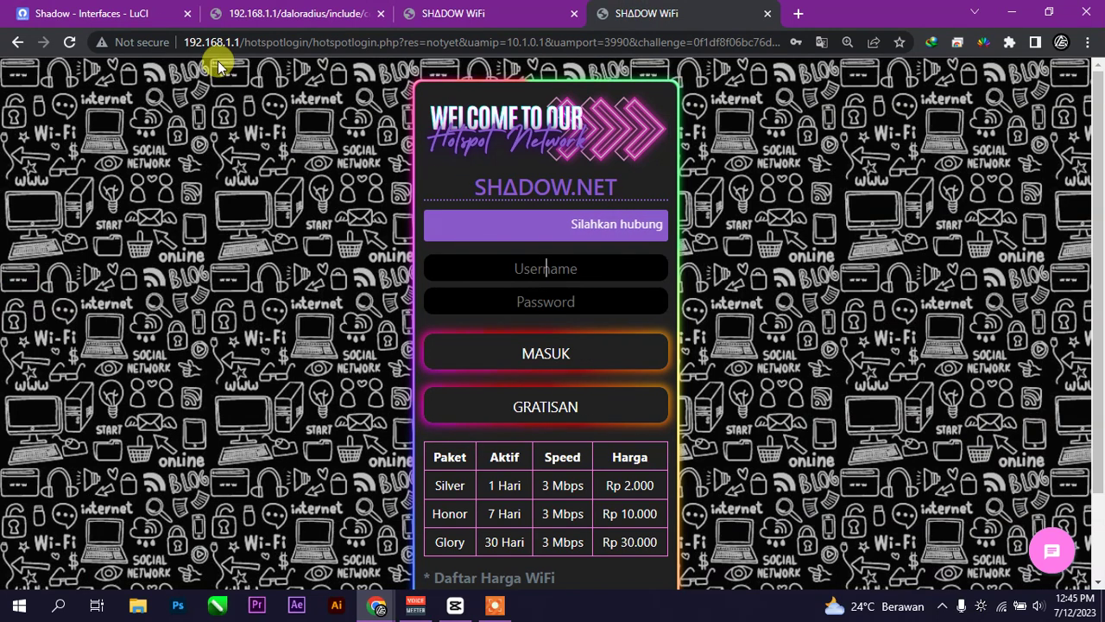
pyautogui.click(136, 19)
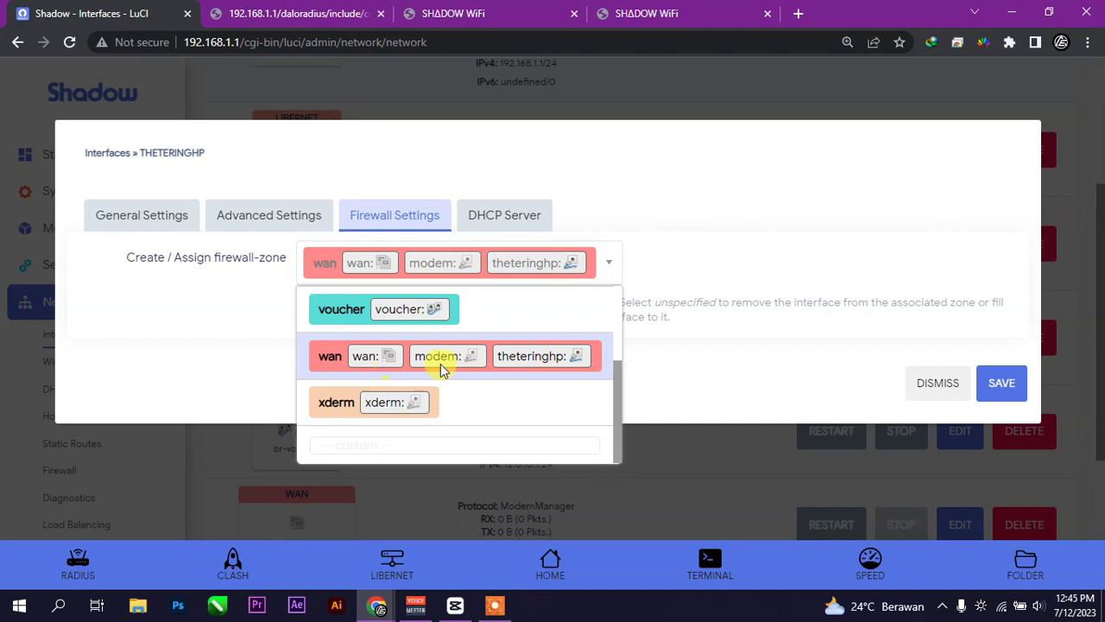
pyautogui.scroll(3, 460, 364)
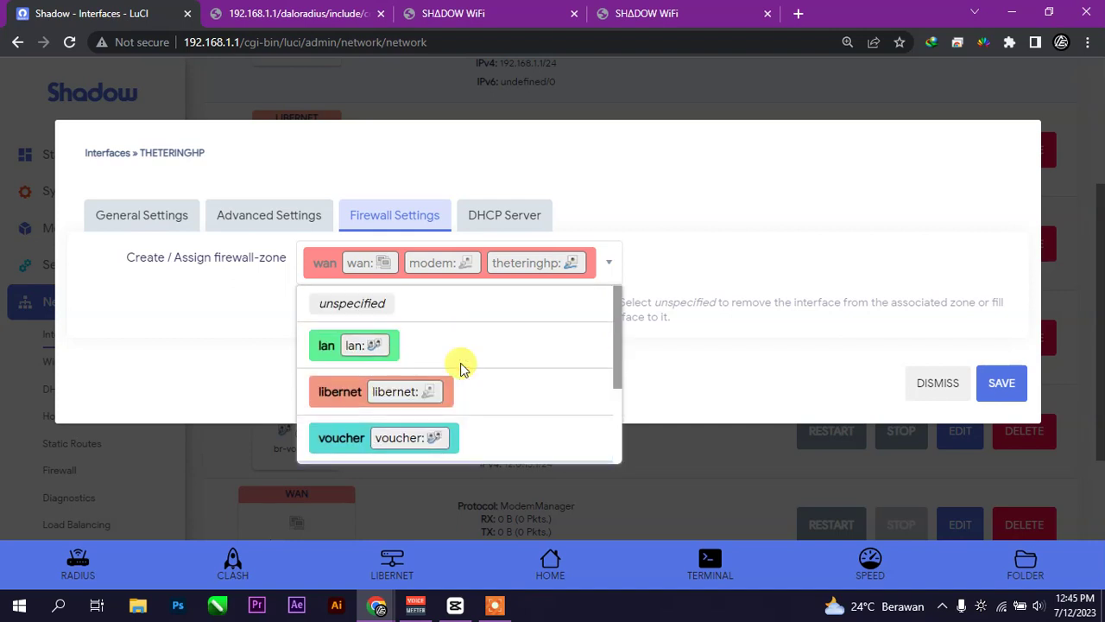
pyautogui.scroll(-3, 460, 364)
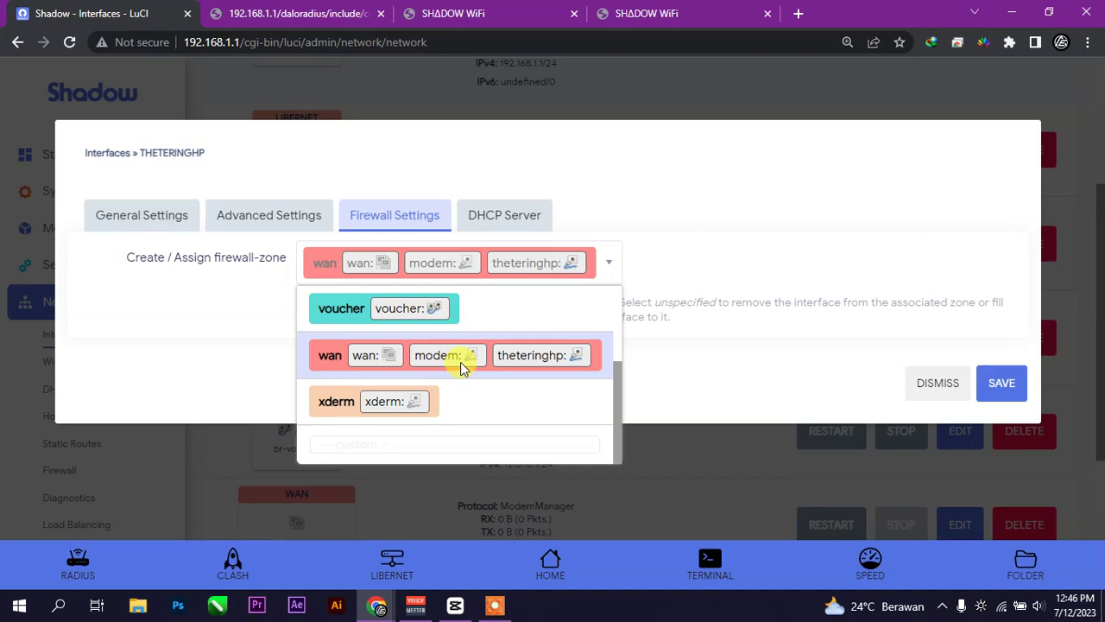
pyautogui.click(794, 380)
pyautogui.click(920, 381)
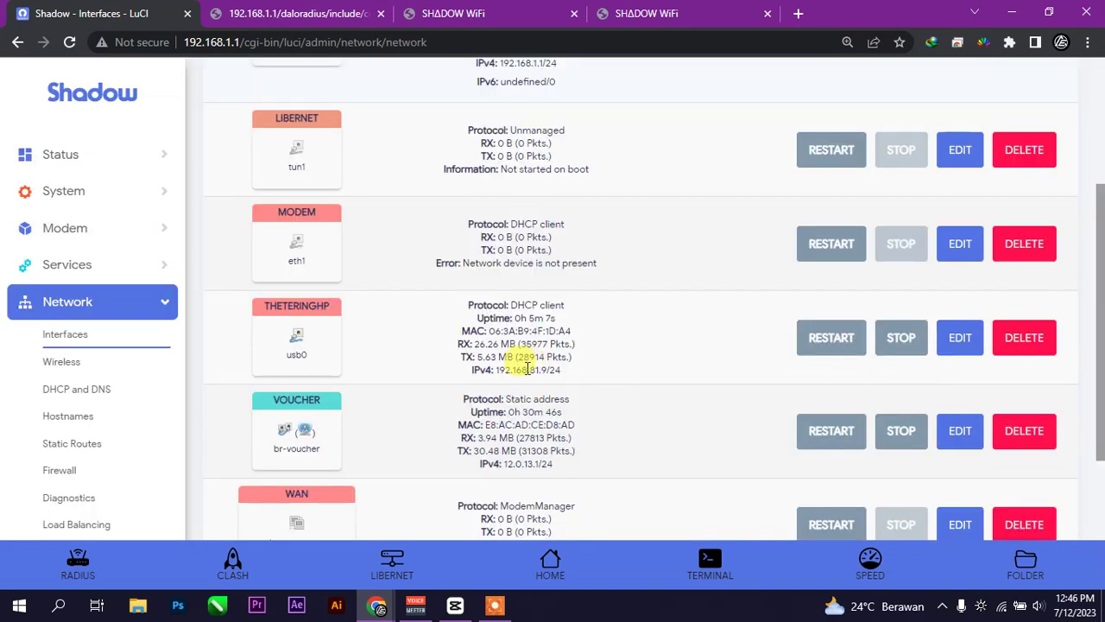
# - Copy a voucher's login name from the printed tickets page
pyautogui.scroll(1, 527, 363)
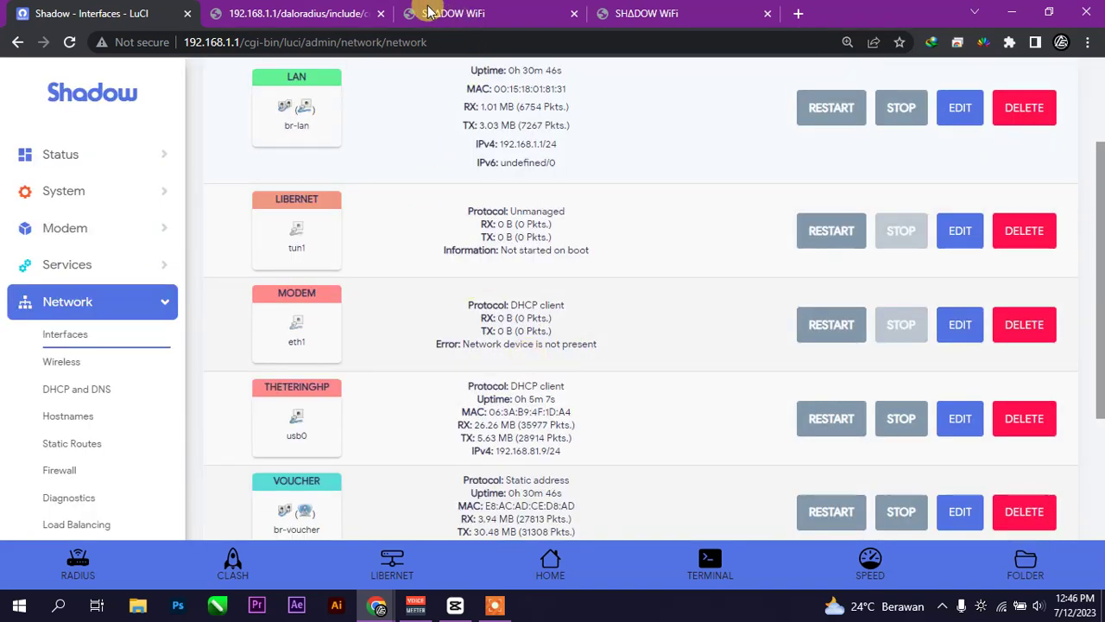
pyautogui.click(312, 13)
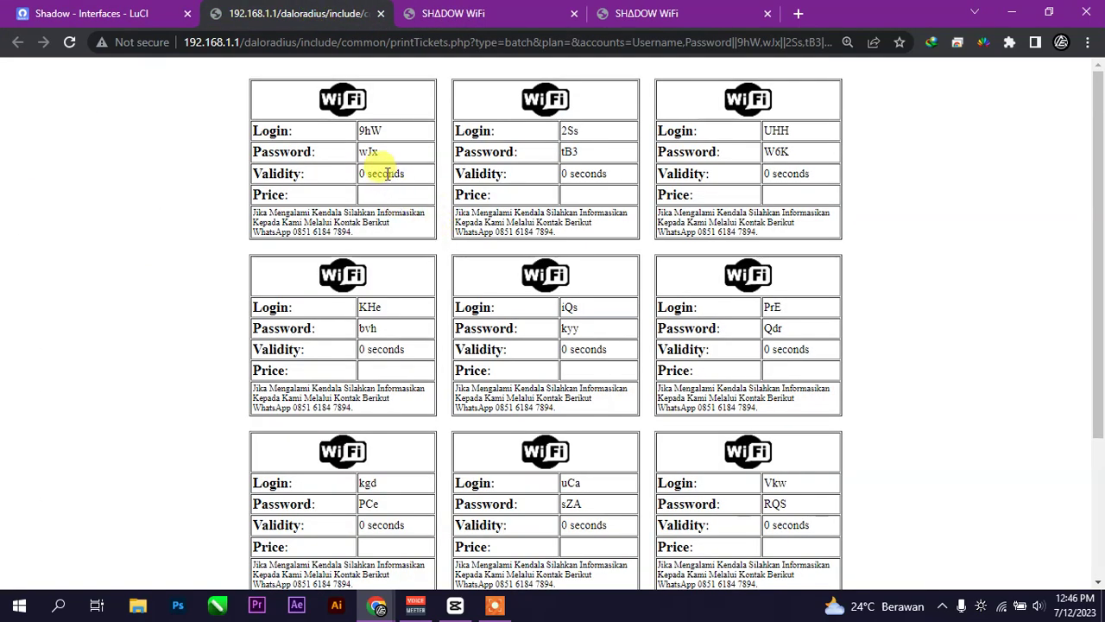
pyautogui.scroll(-2, 563, 259)
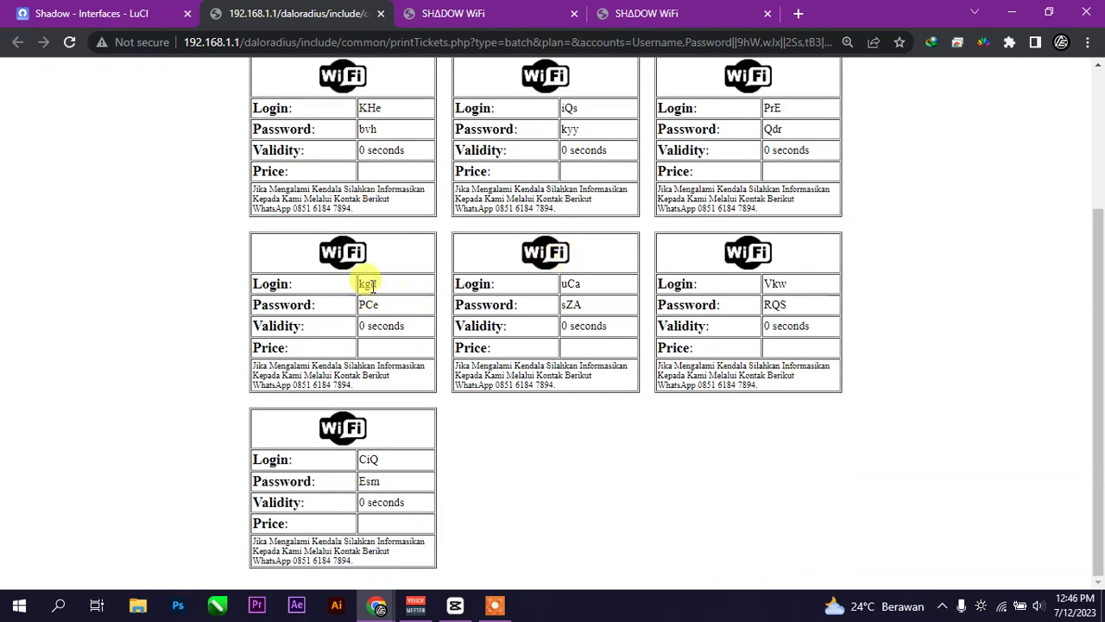
pyautogui.moveTo(785, 284); pyautogui.dragTo(769, 288)
pyautogui.rightClick(773, 287)
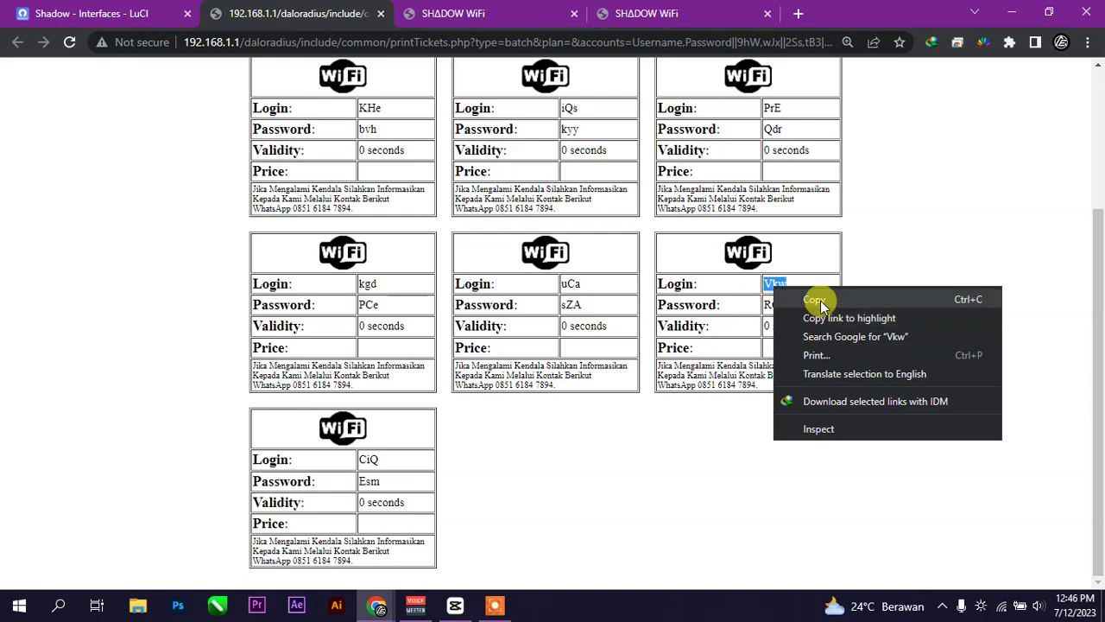
pyautogui.click(815, 299)
# - Open YouTube in a new tab, close the duplicate login tab, and return to the hotspot login
pyautogui.click(544, 13)
pyautogui.click(798, 13)
pyautogui.click(177, 68)
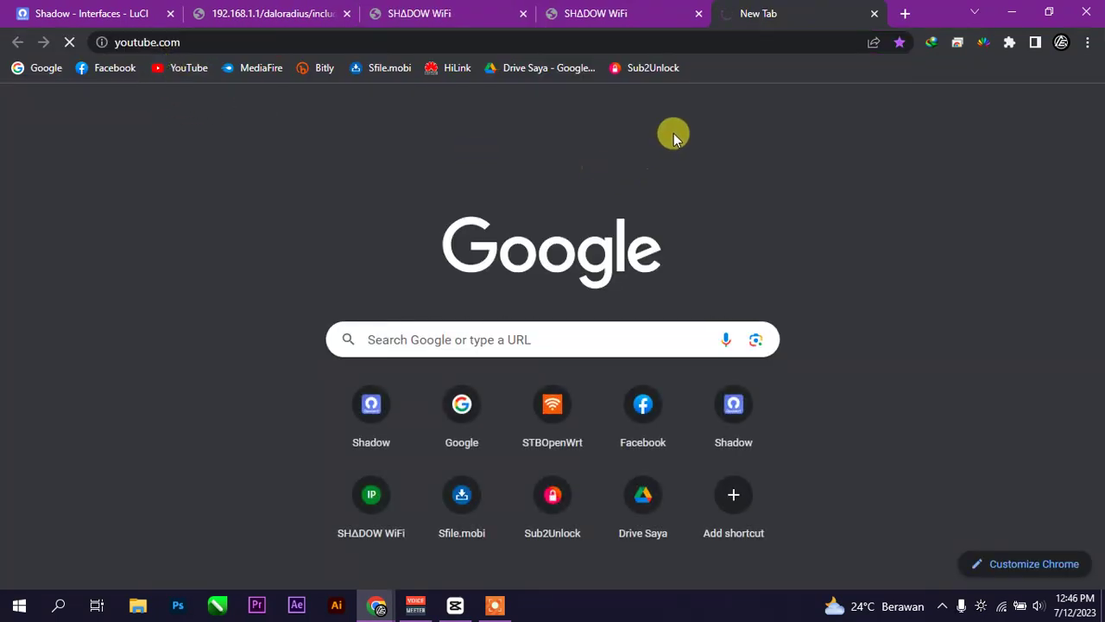
pyautogui.click(445, 12)
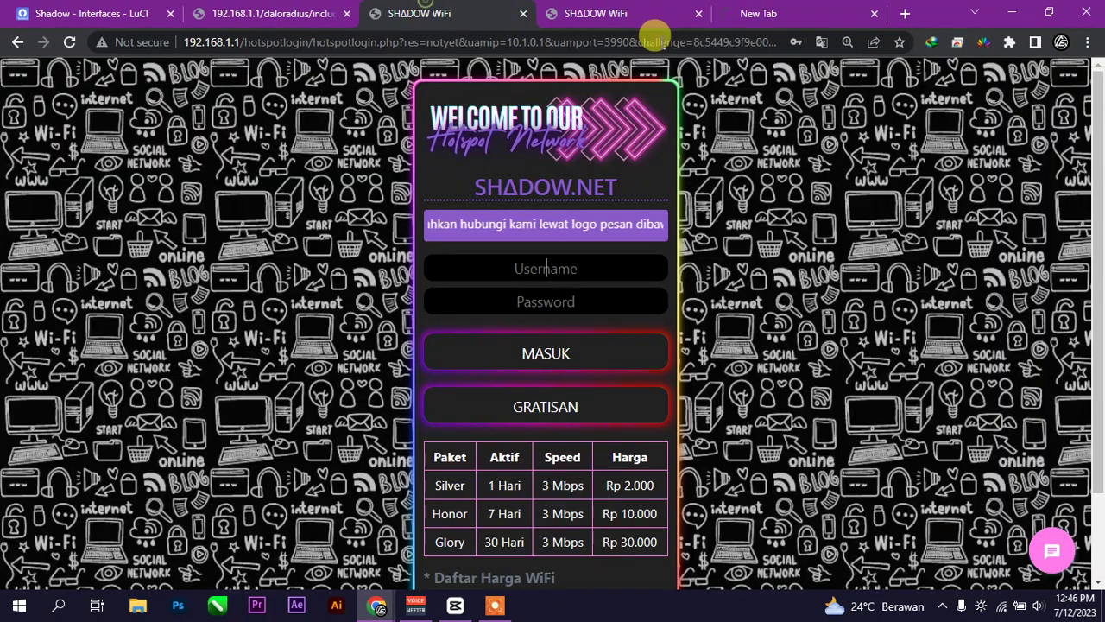
pyautogui.click(696, 13)
pyautogui.click(622, 13)
# - Paste the voucher login into the Username field, then clear it again
pyautogui.click(441, 13)
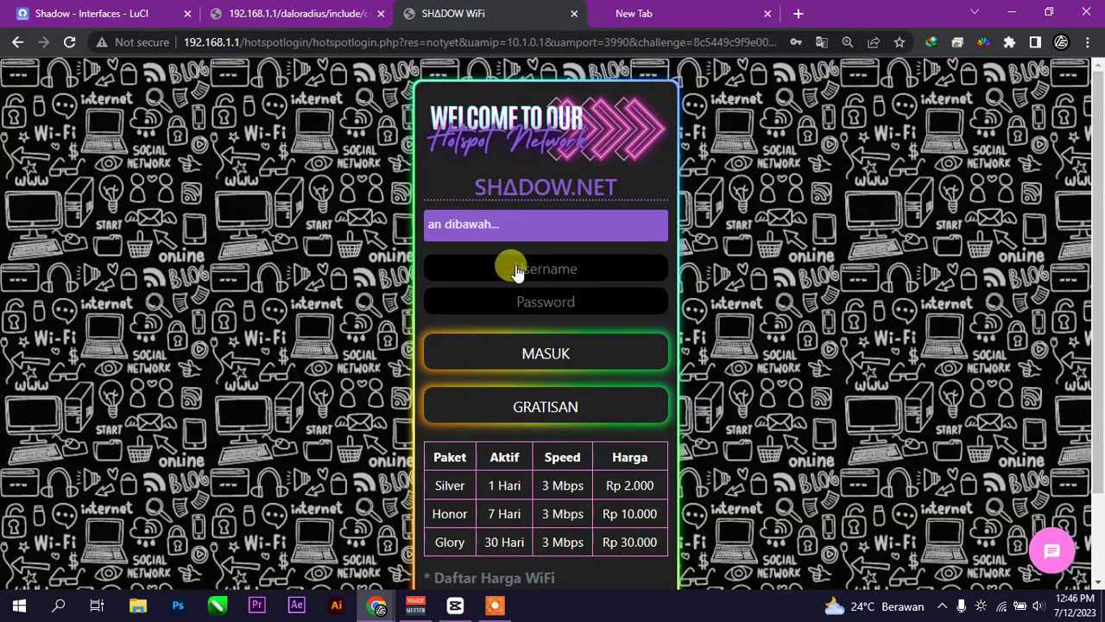
pyautogui.rightClick(516, 270)
pyautogui.click(595, 383)
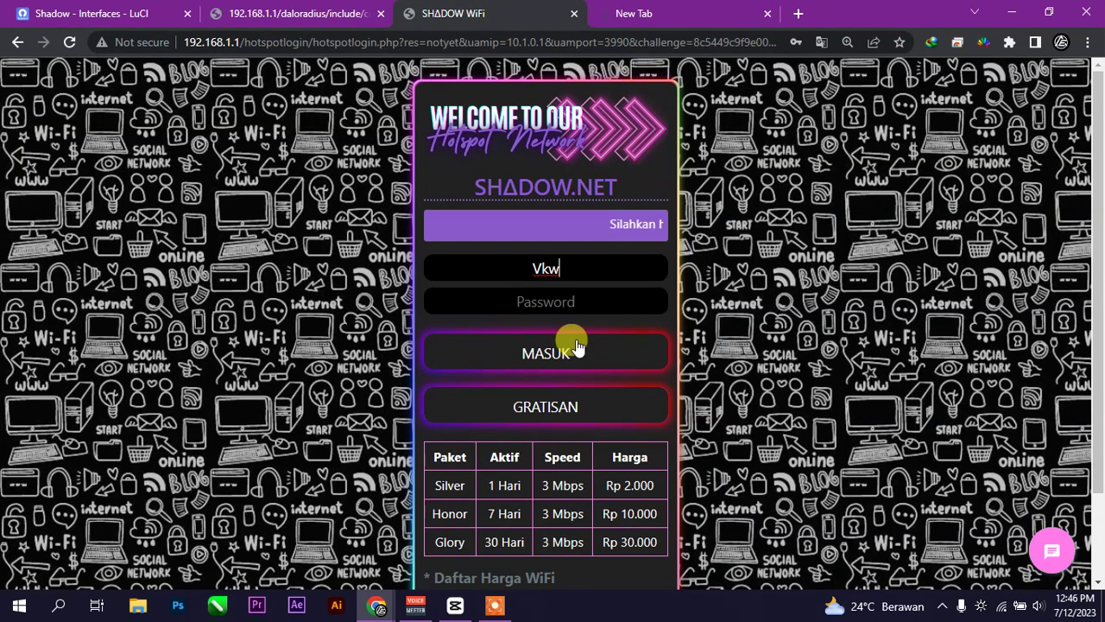
pyautogui.click(562, 304)
pyautogui.click(306, 22)
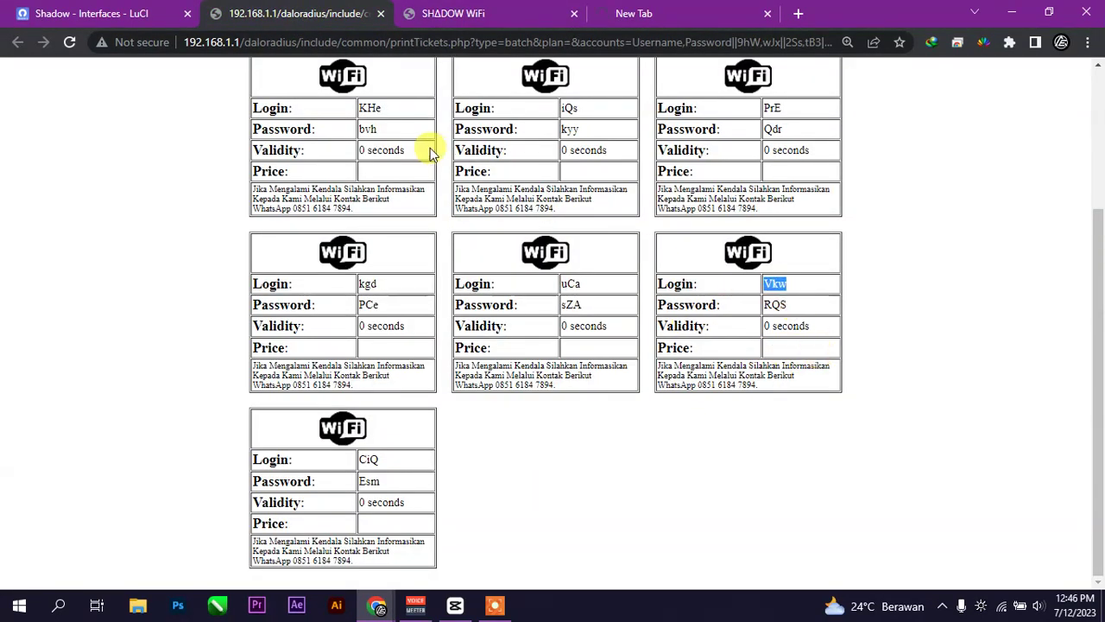
pyautogui.click(423, 13)
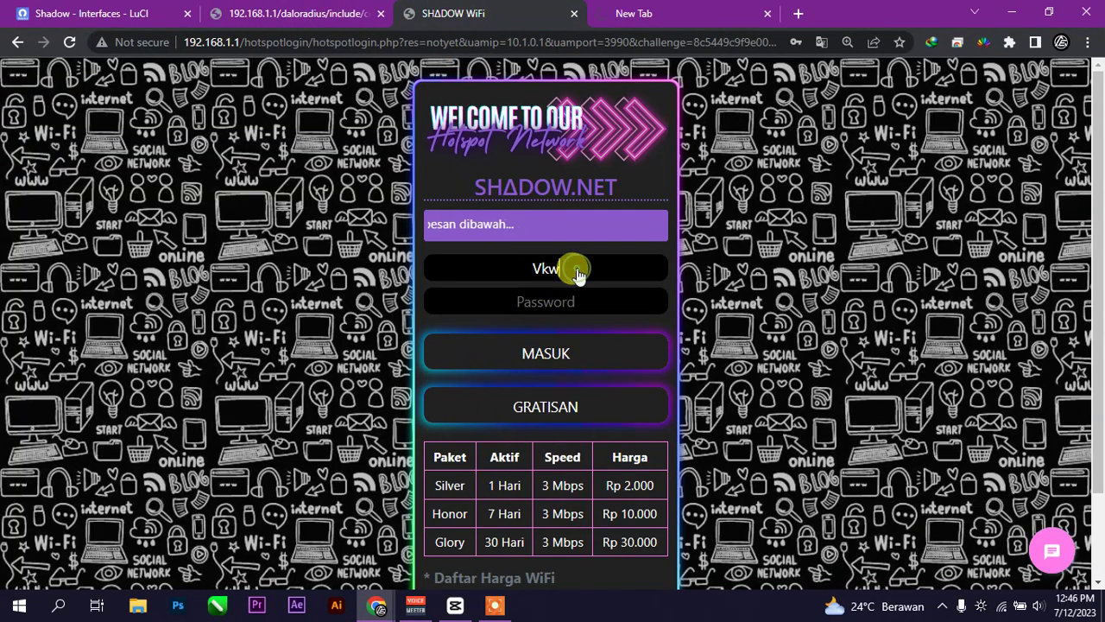
pyautogui.doubleClick(576, 270)
pyautogui.press('BackSpace')
pyautogui.press('Return')
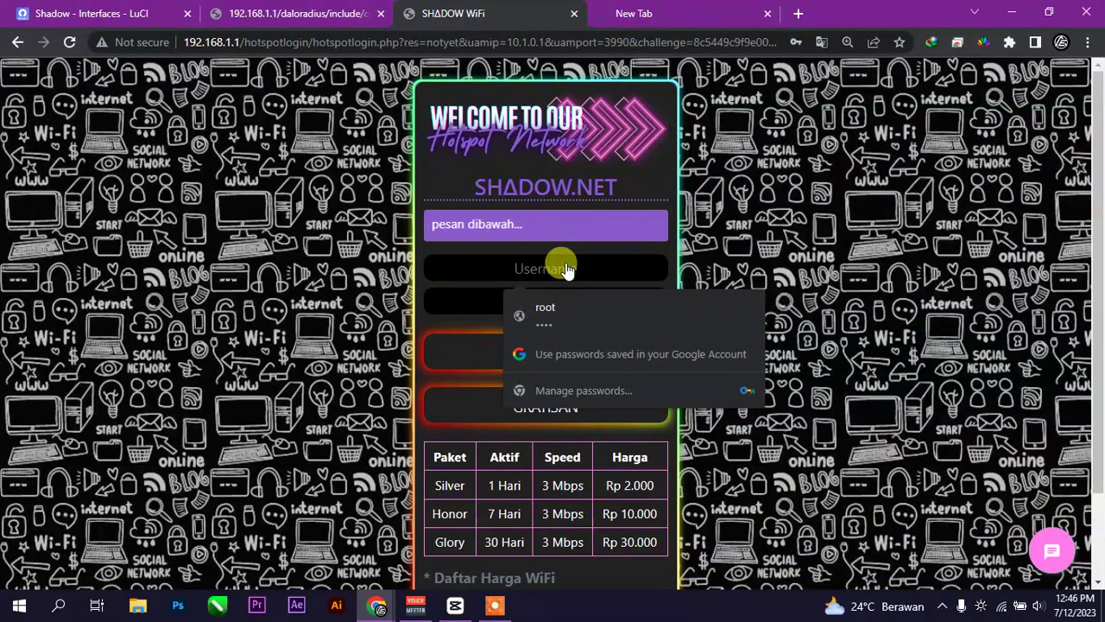
# - Attempt a hotspot login as user shadow with the password, which gets rejected
pyautogui.write('shadow')
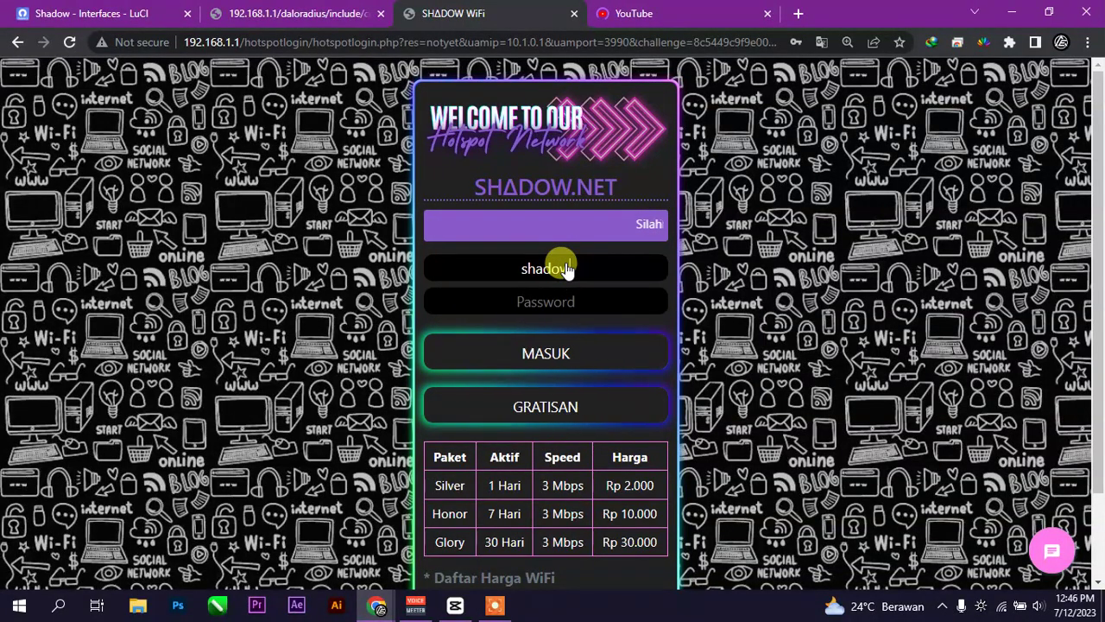
pyautogui.click(602, 304)
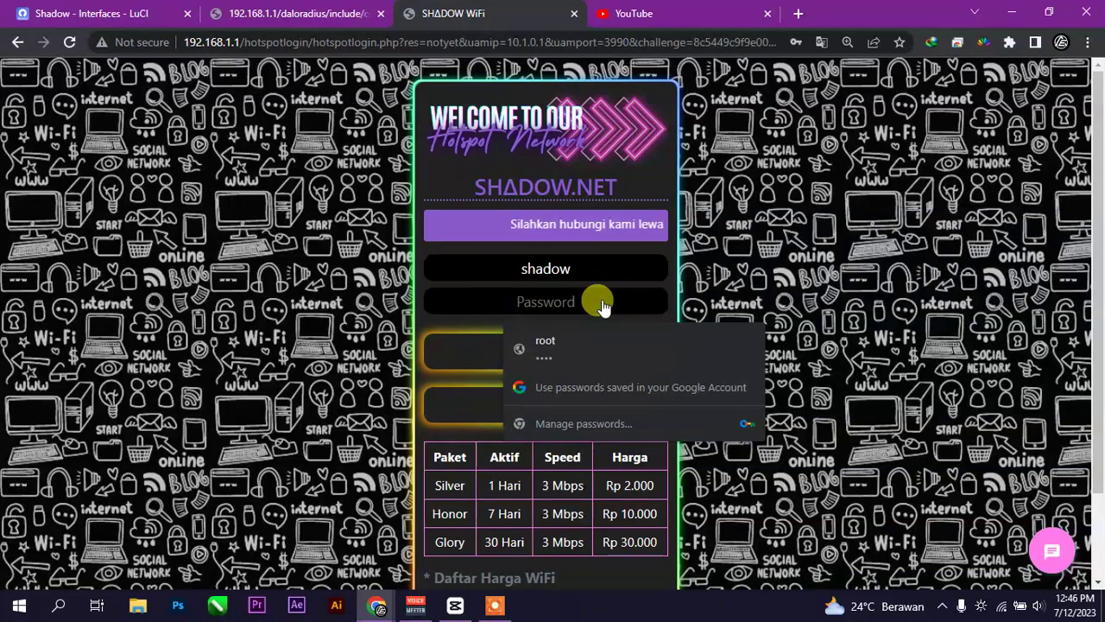
pyautogui.write('sha')
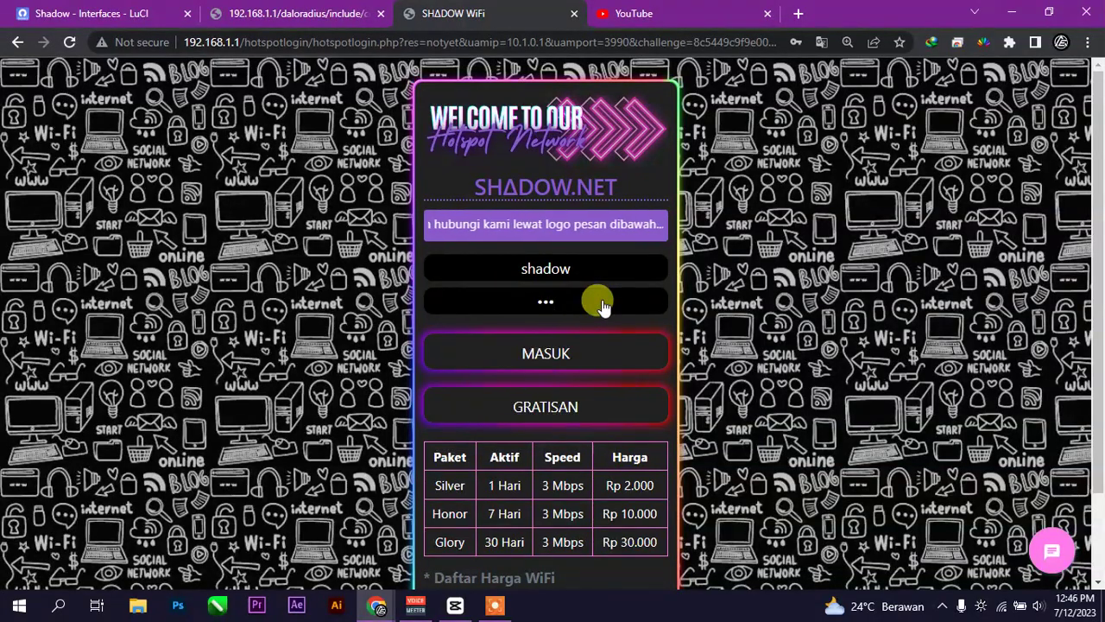
pyautogui.press('Return')
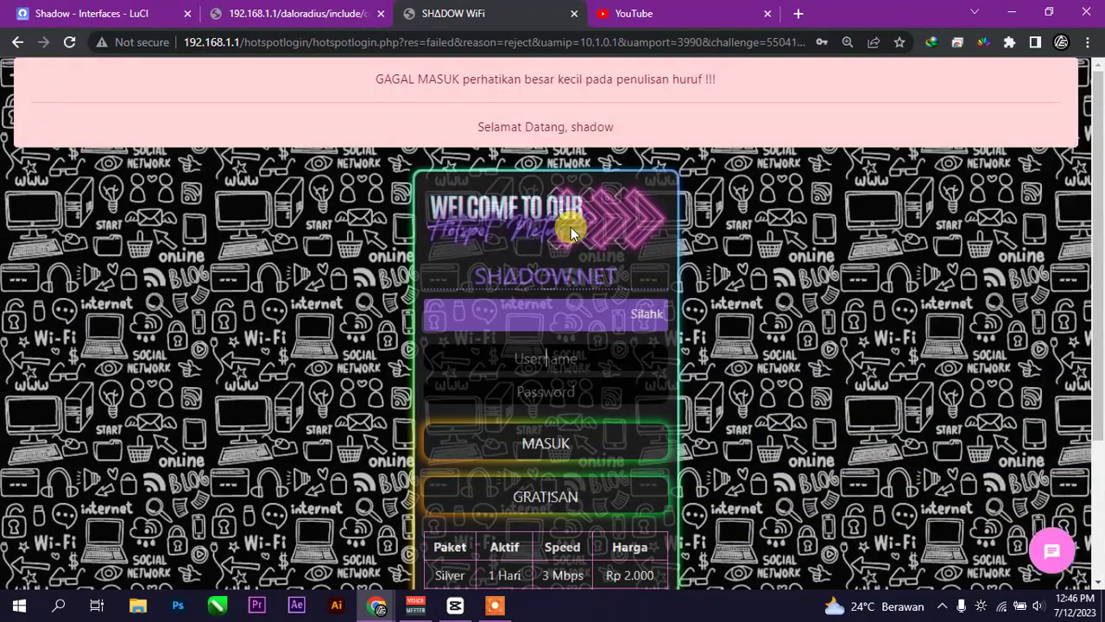
# - Log in again as the saved user shadow with the password, reaching the welcome page
pyautogui.click(576, 361)
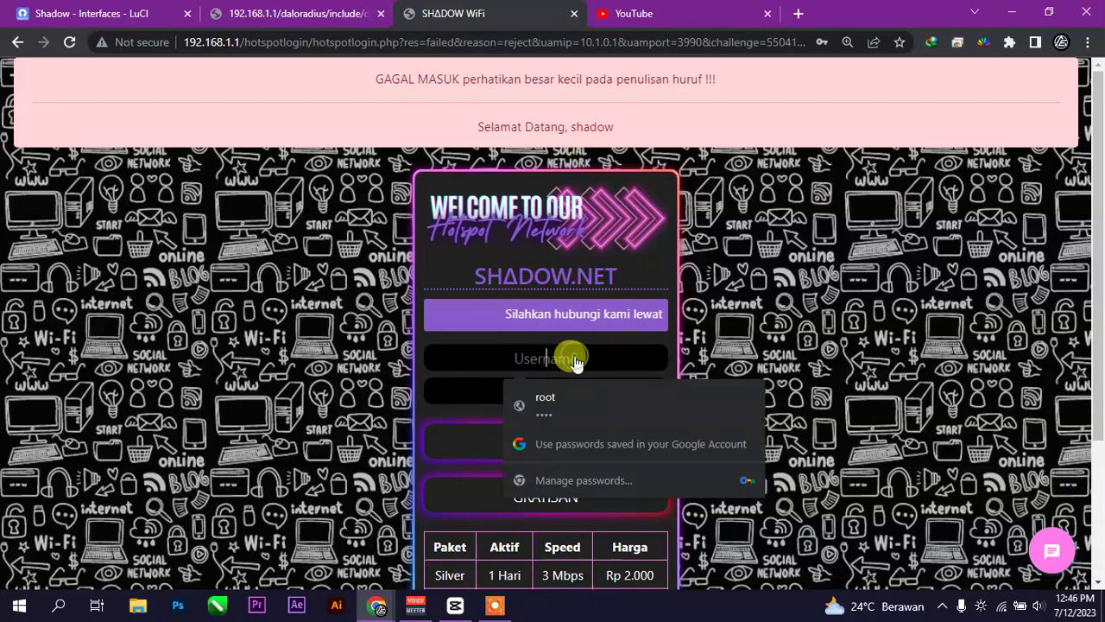
pyautogui.write('sha')
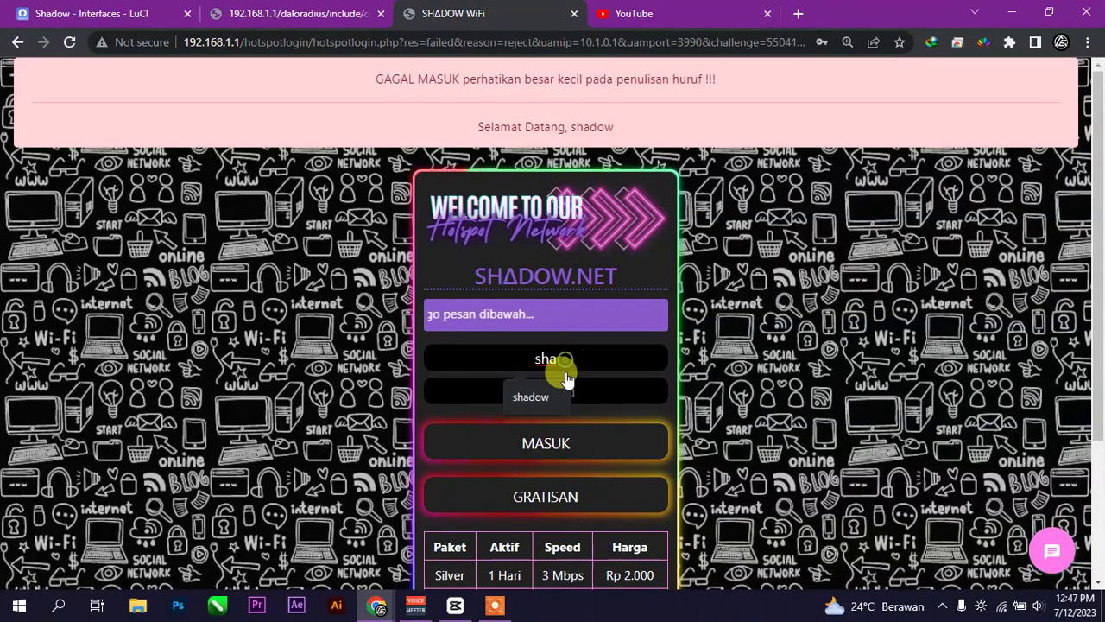
pyautogui.click(553, 389)
pyautogui.click(560, 391)
pyautogui.write('sha')
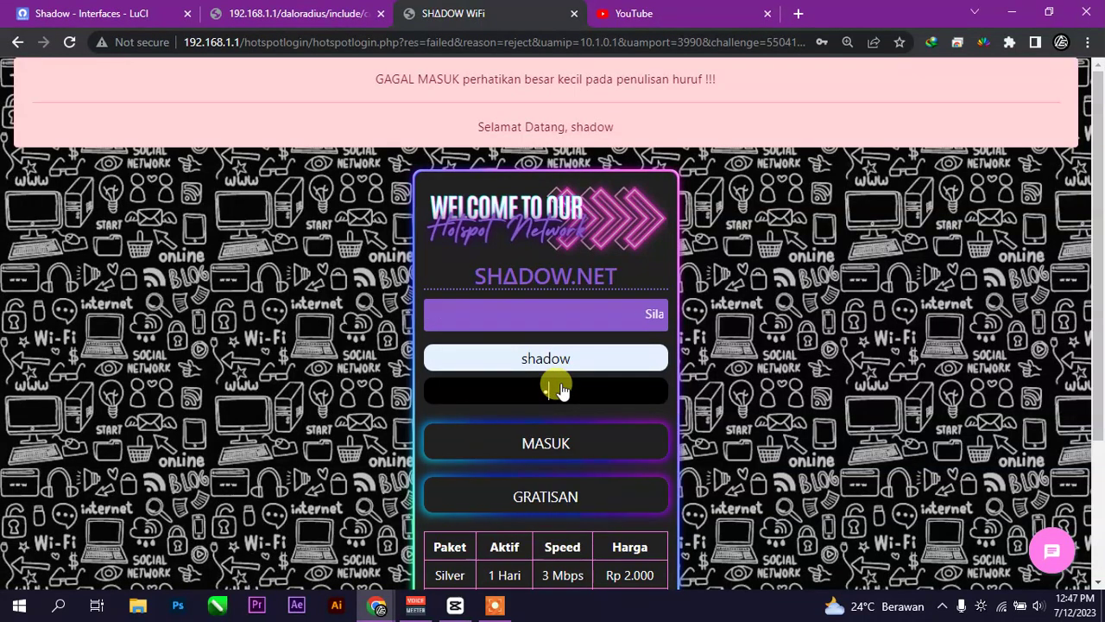
pyautogui.press('Return')
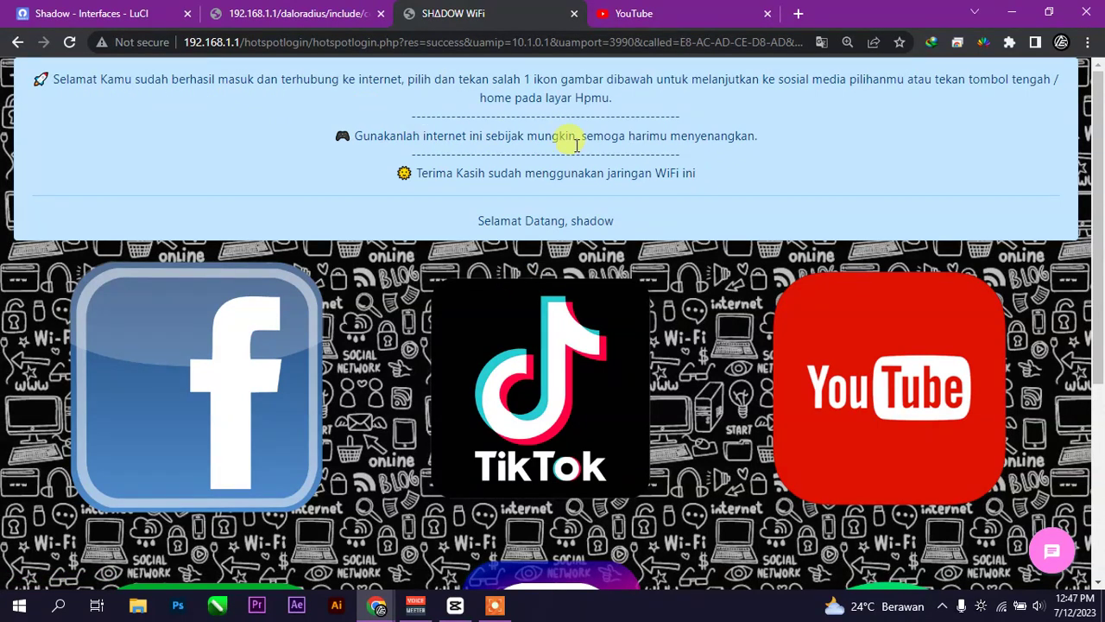
# - Browse the YouTube home feed to confirm internet access, then return to the login-success page
pyautogui.scroll(-4, 599, 159)
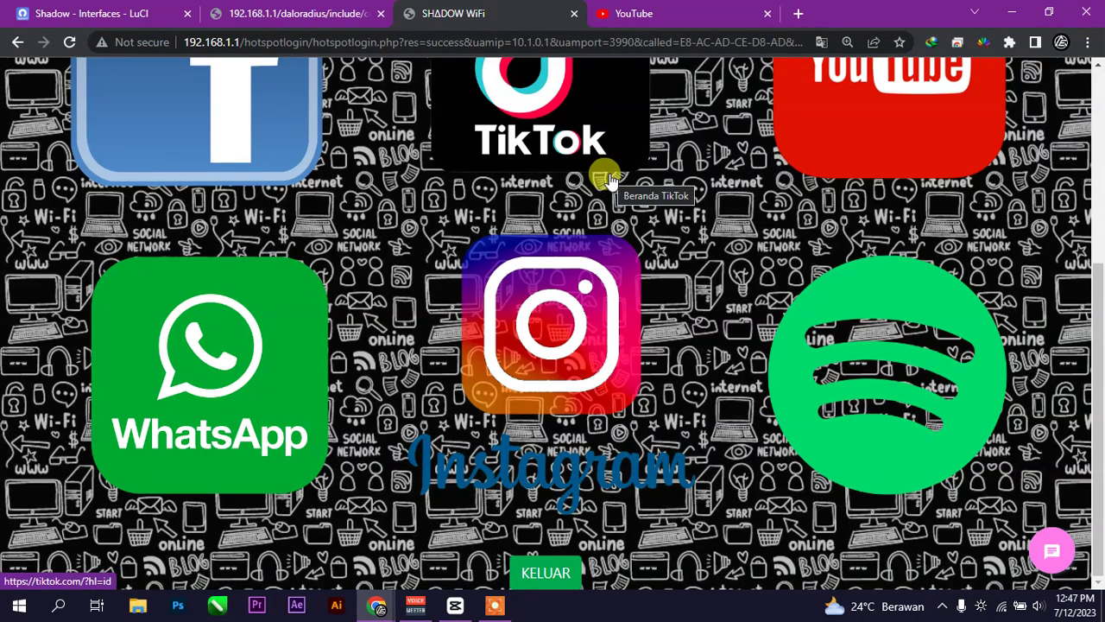
pyautogui.scroll(4, 644, 107)
pyautogui.click(700, 10)
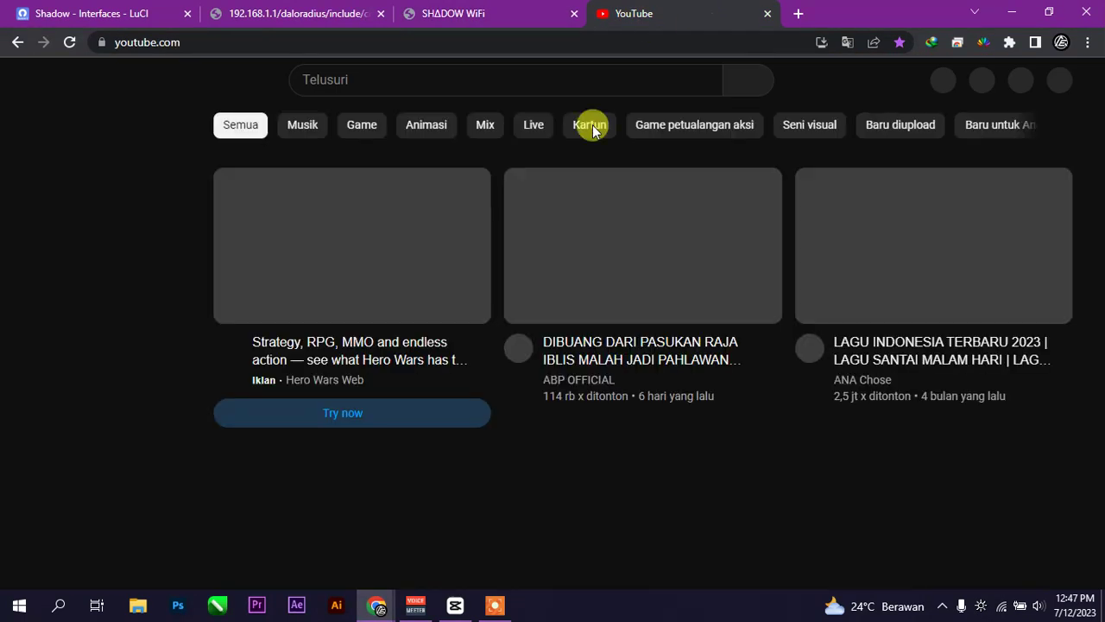
pyautogui.scroll(-10, 567, 294)
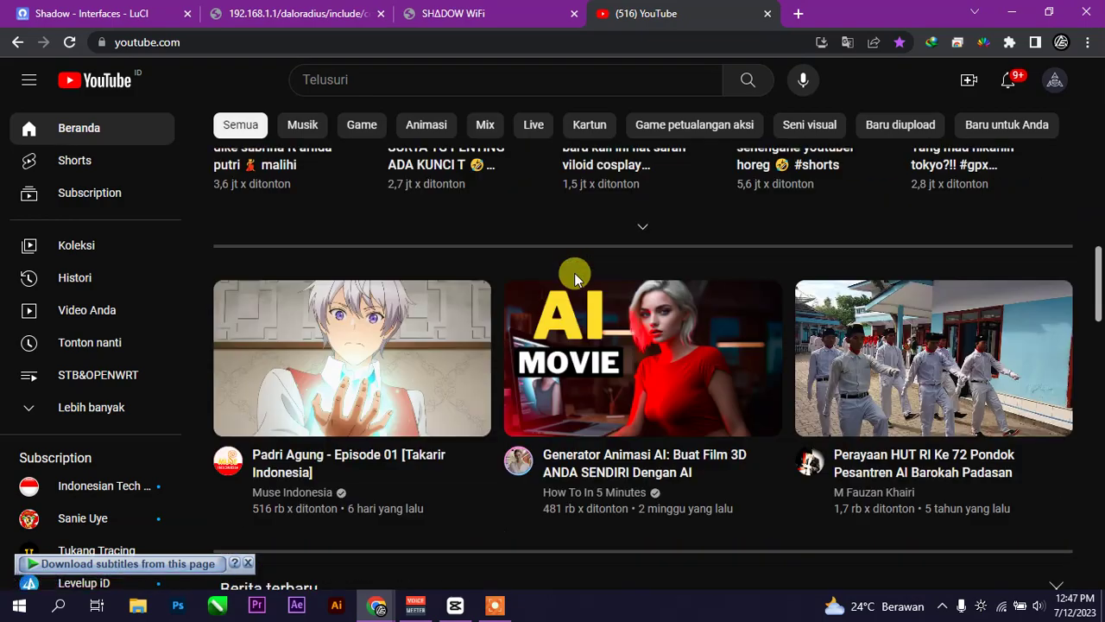
pyautogui.scroll(-5, 575, 279)
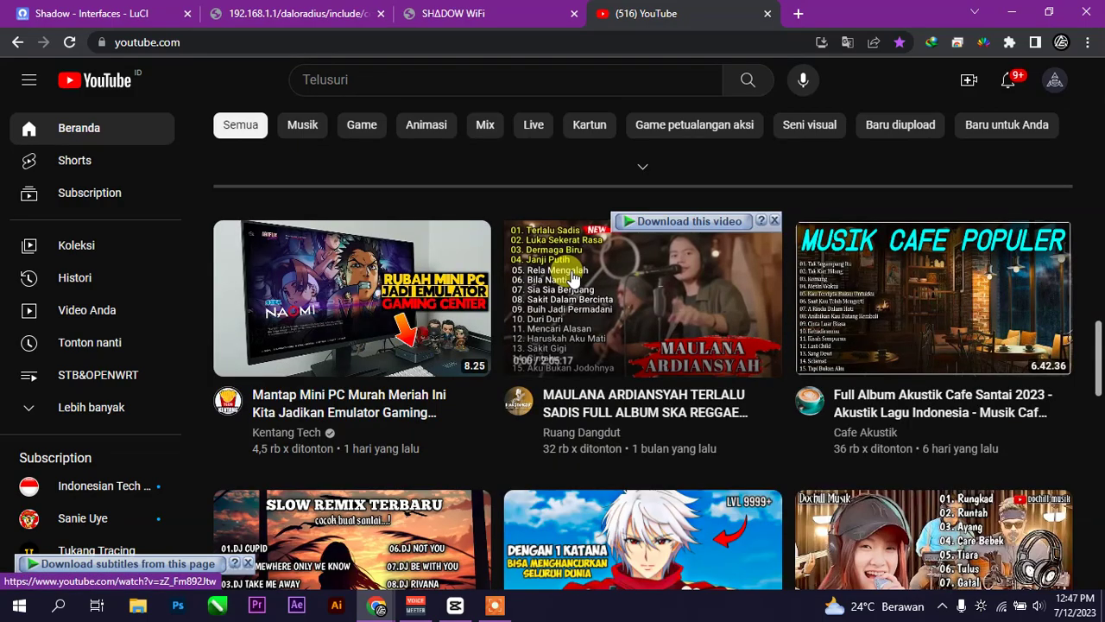
pyautogui.scroll(-3, 571, 278)
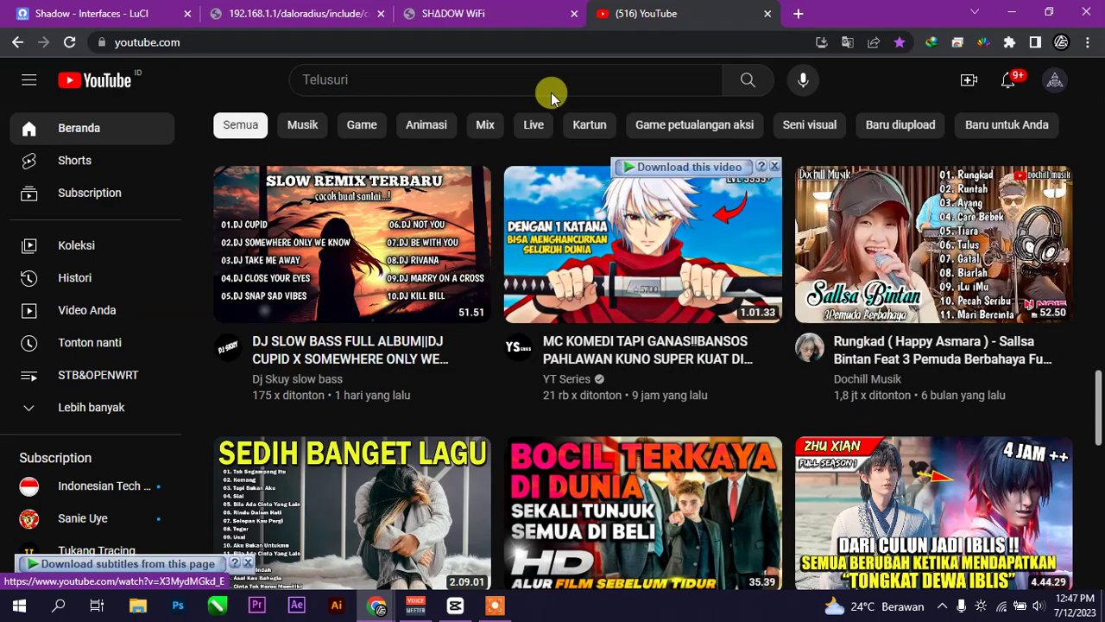
pyautogui.hotkey('ctrl', 'shift', 'Tab')
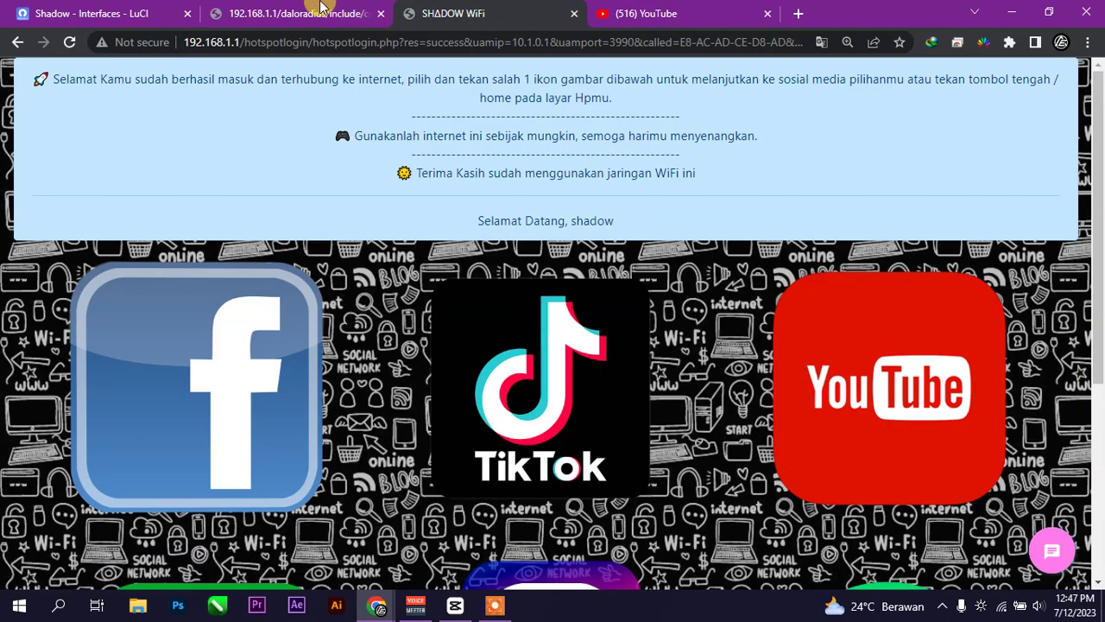
pyautogui.click(320, 10)
pyautogui.scroll(2, 386, 183)
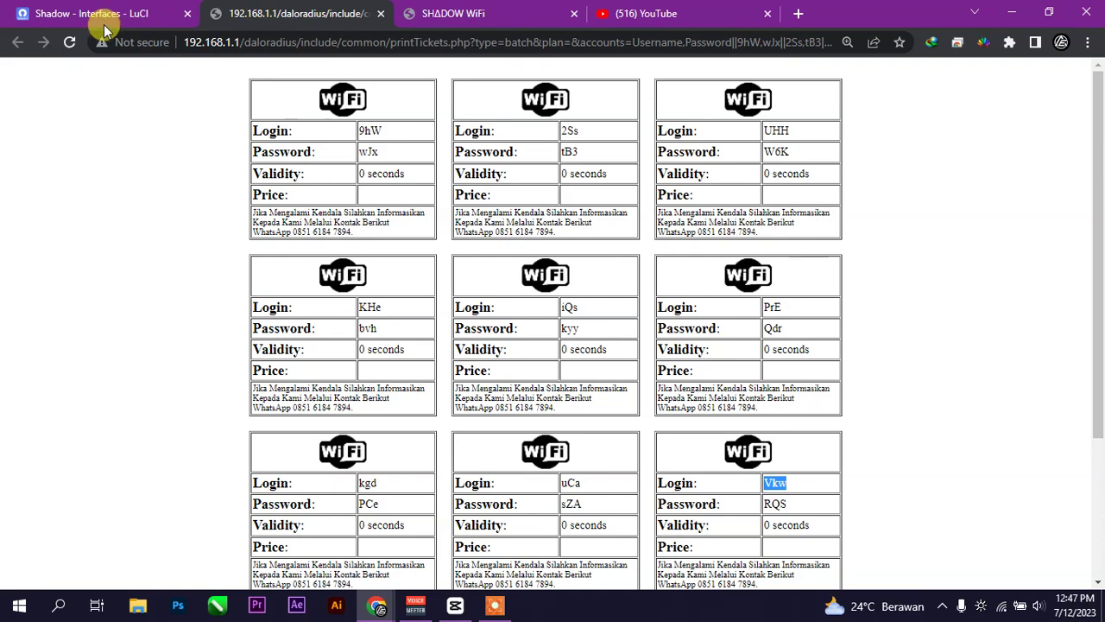
pyautogui.click(99, 13)
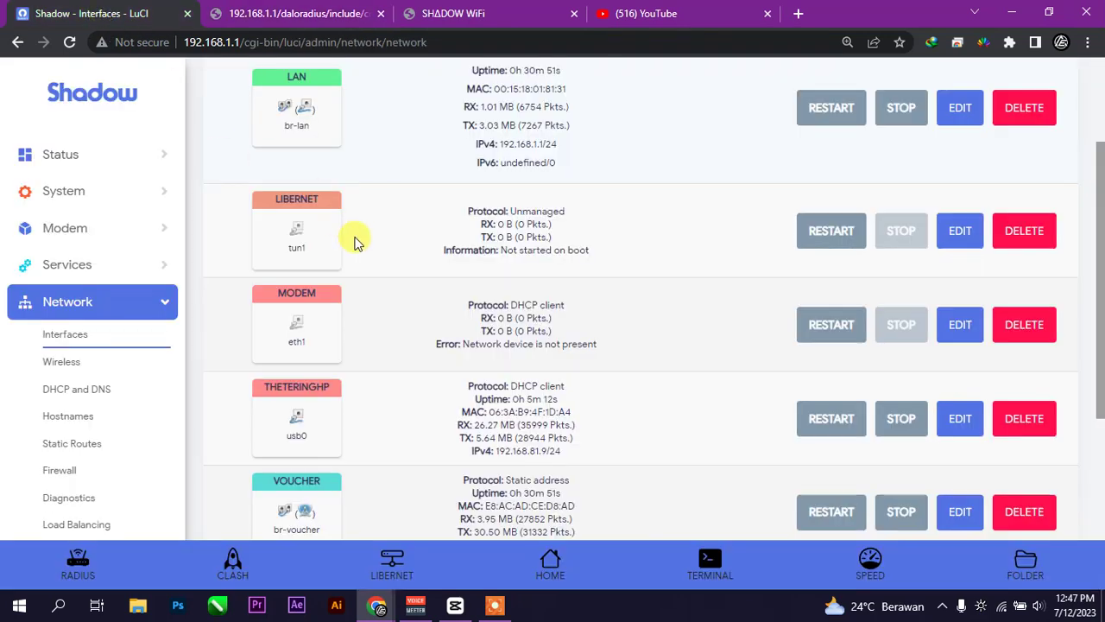
pyautogui.click(143, 258)
pyautogui.click(108, 361)
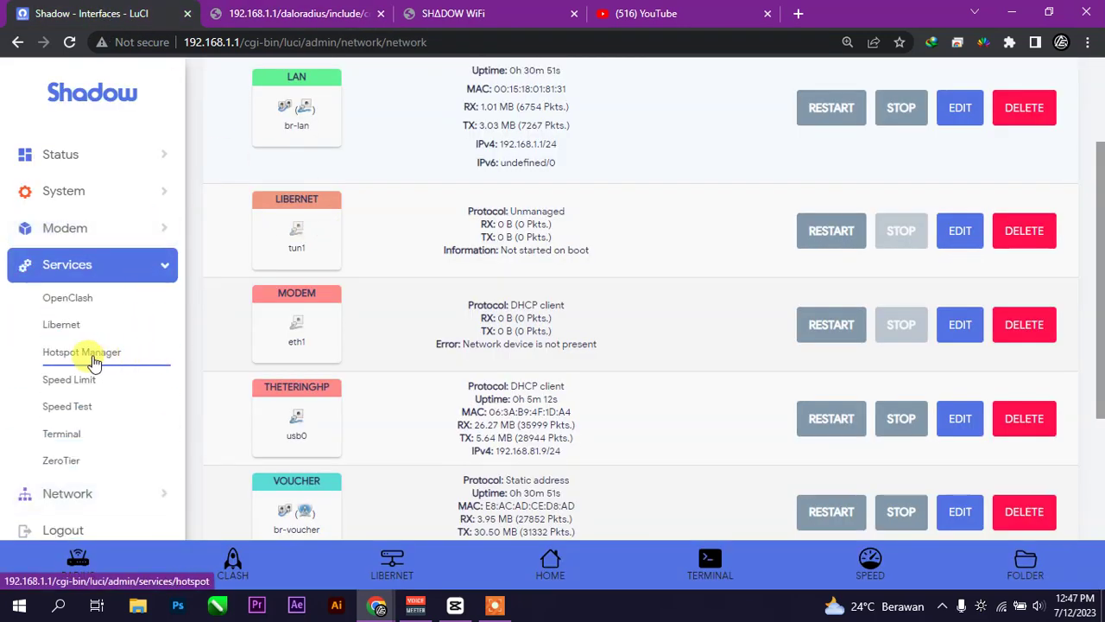
pyautogui.scroll(-6, 486, 356)
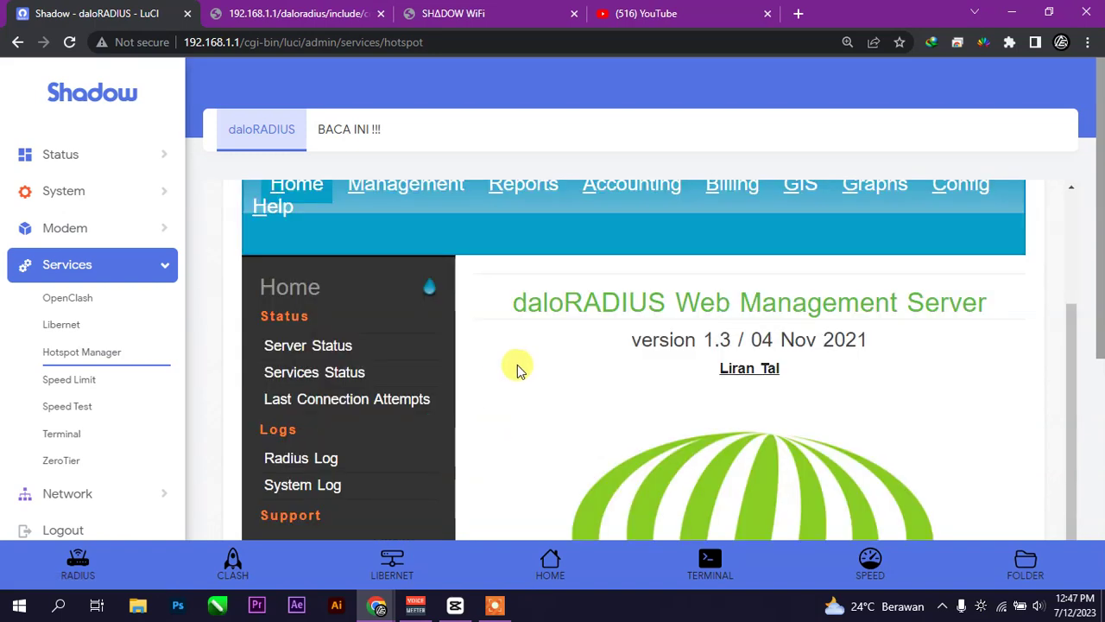
pyautogui.scroll(10, 617, 390)
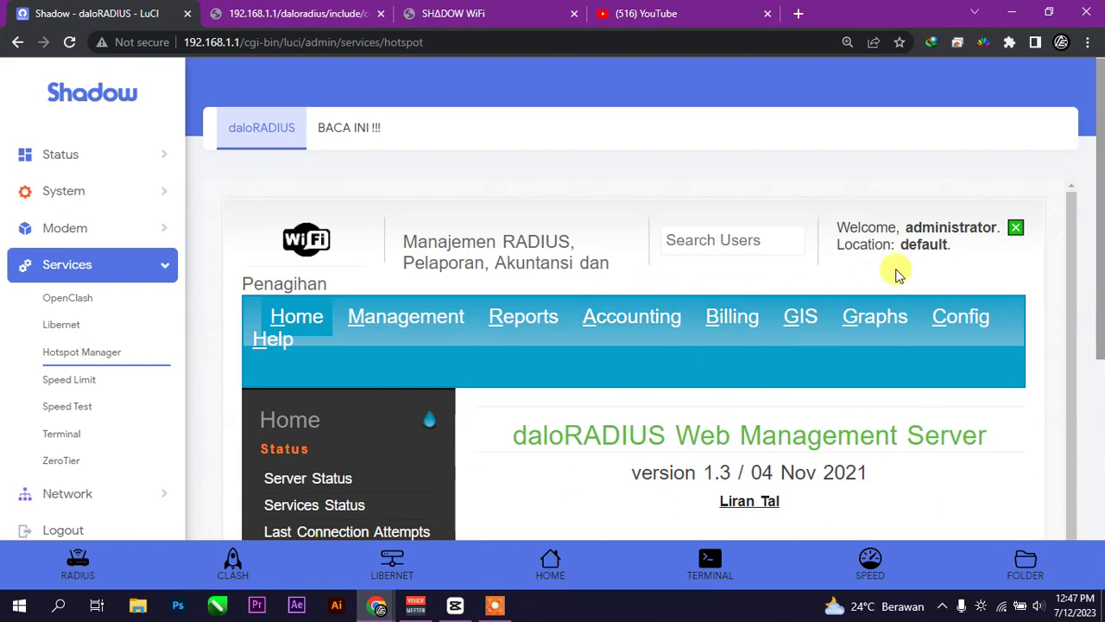
pyautogui.scroll(-2, 562, 246)
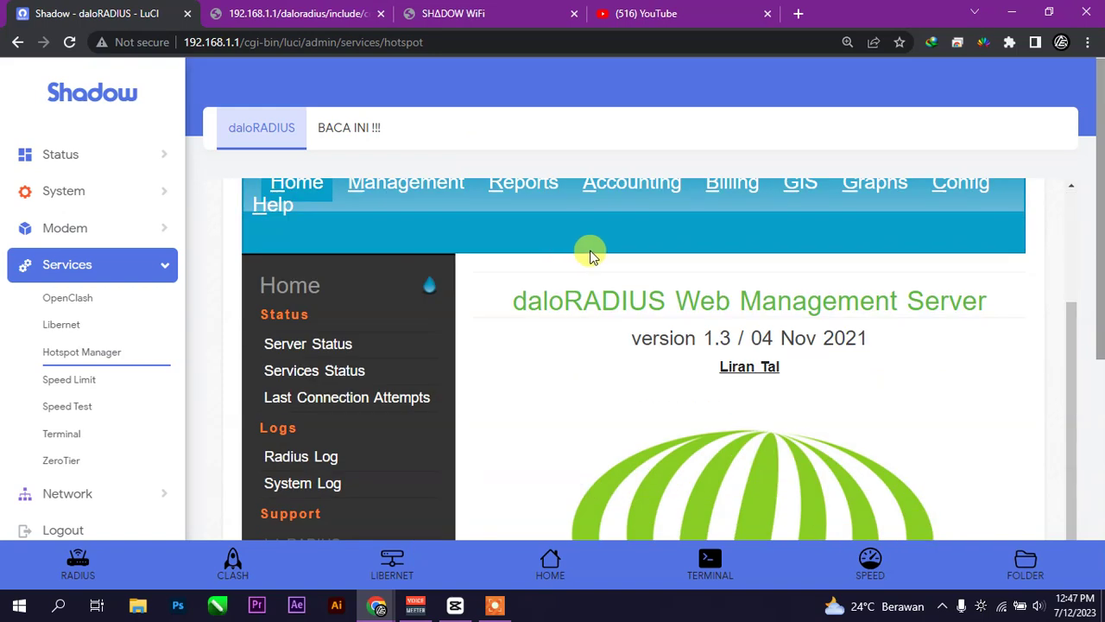
pyautogui.scroll(-5, 604, 255)
pyautogui.scroll(2, 933, 332)
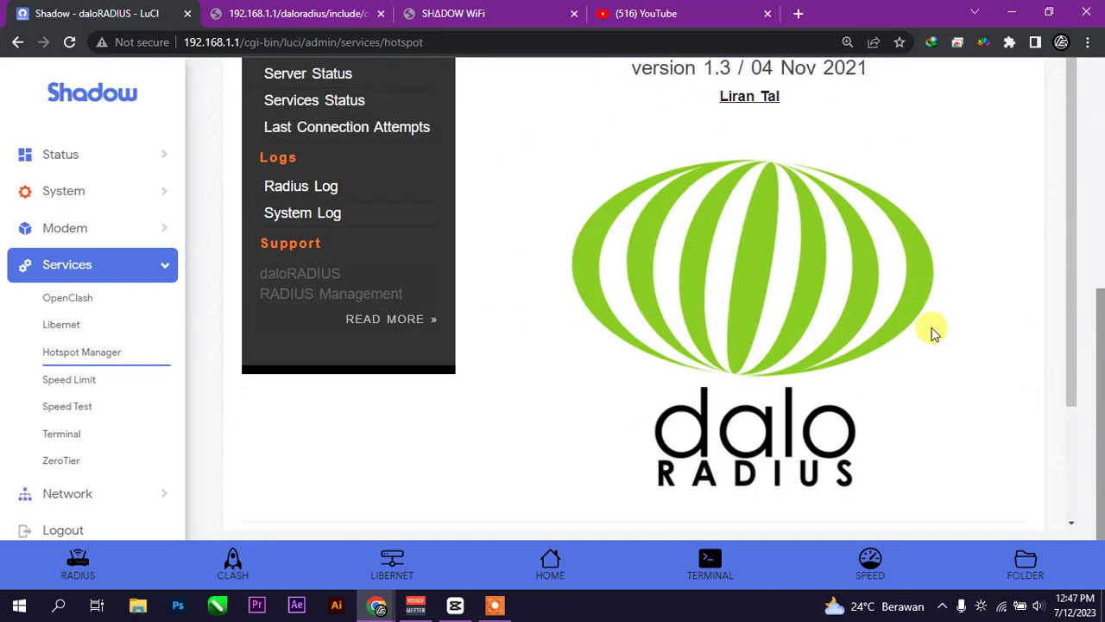
pyautogui.click(411, 328)
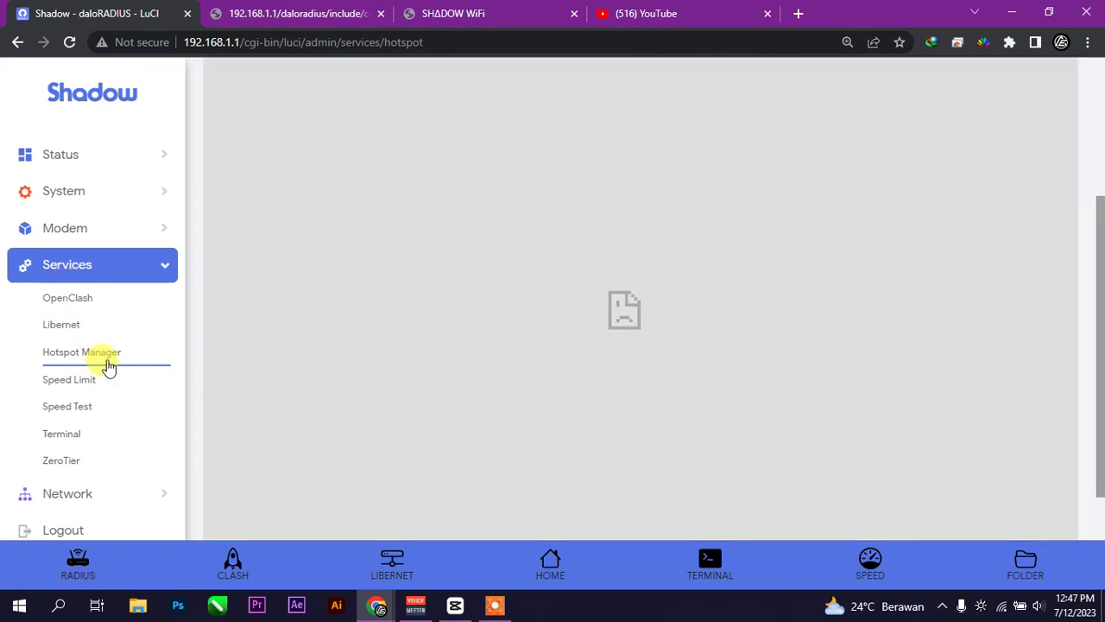
pyautogui.click(105, 356)
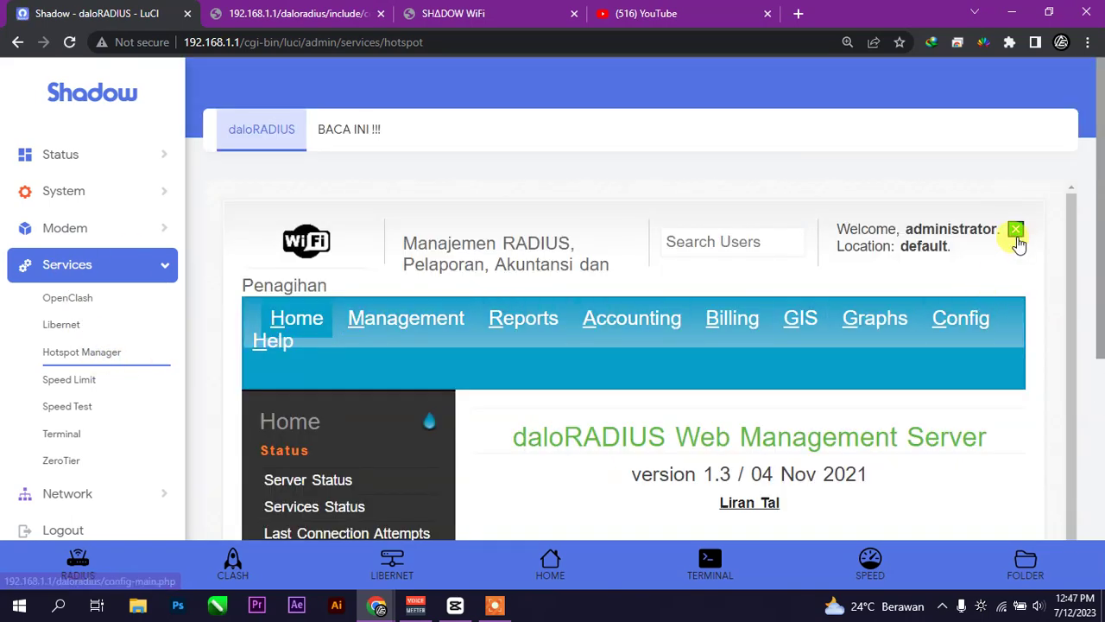
# - Log out of daloRADIUS and log back in as administrator with the account password
pyautogui.click(1015, 231)
pyautogui.scroll(-2, 758, 378)
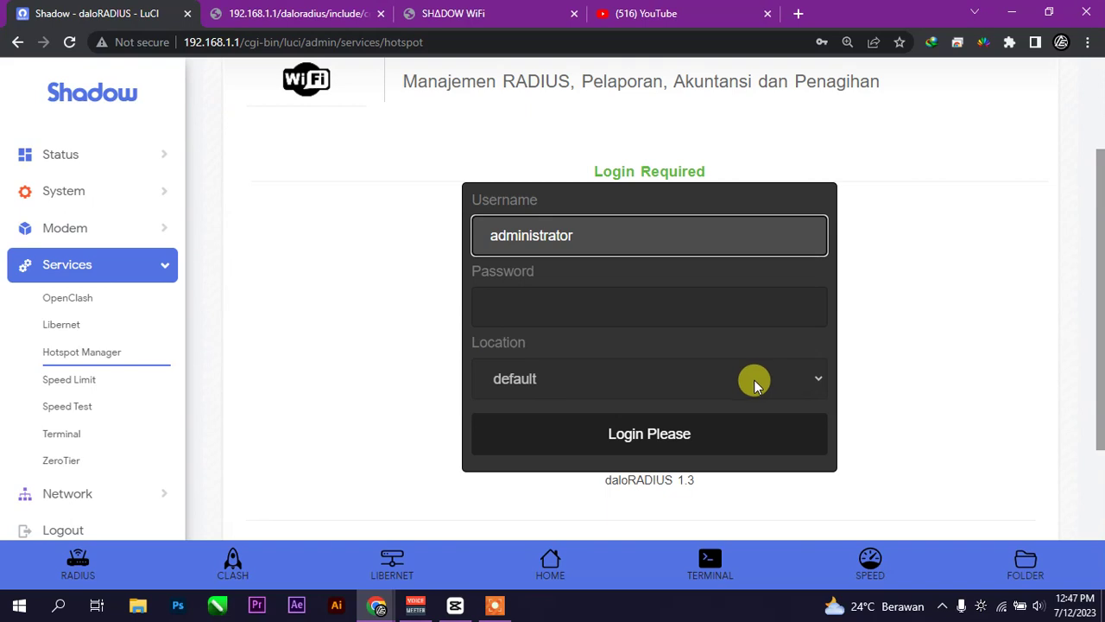
pyautogui.click(488, 294)
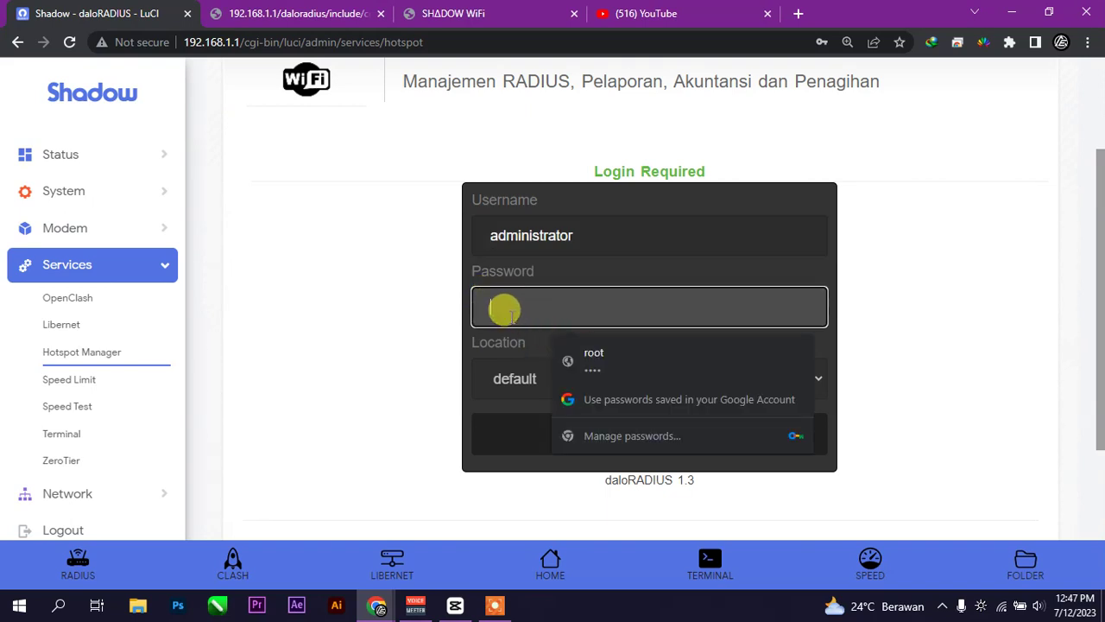
pyautogui.write('ra')
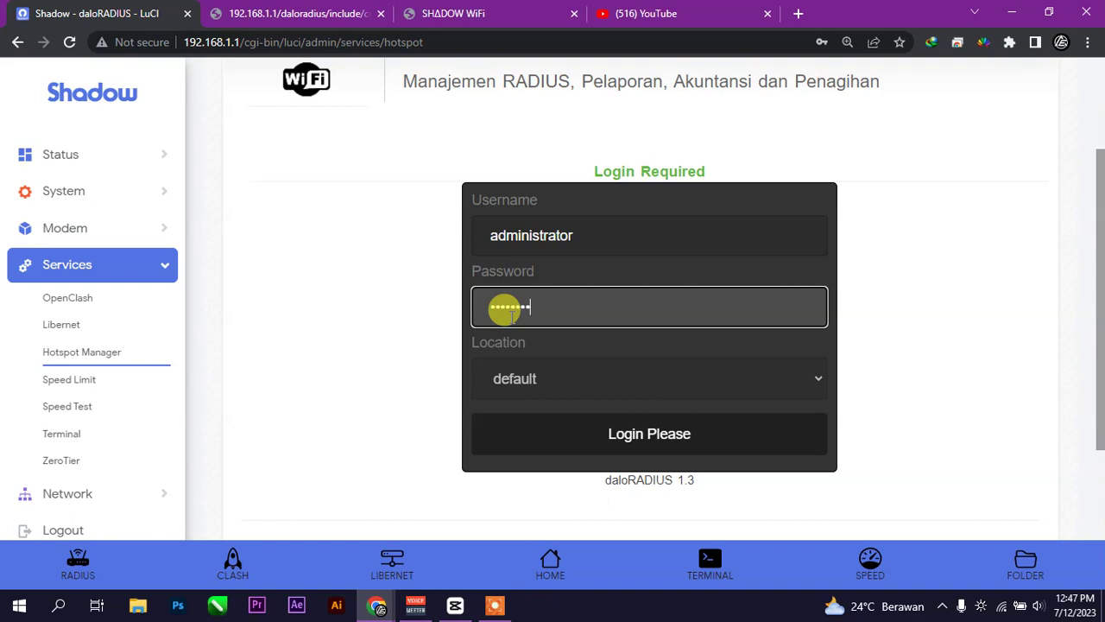
pyautogui.press('Return')
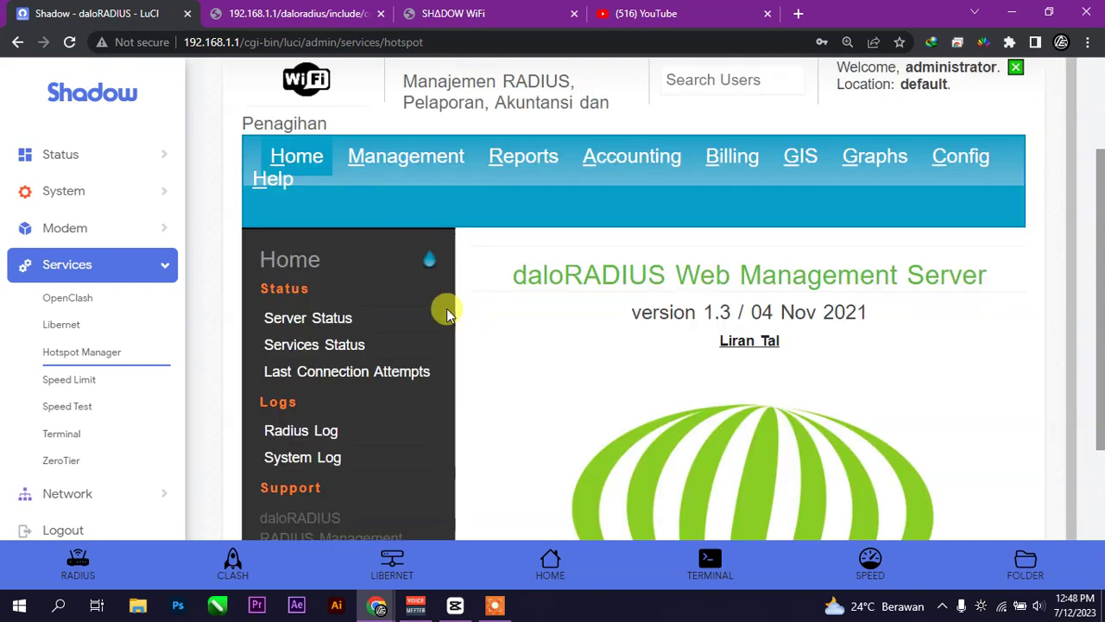
pyautogui.scroll(-3, 799, 337)
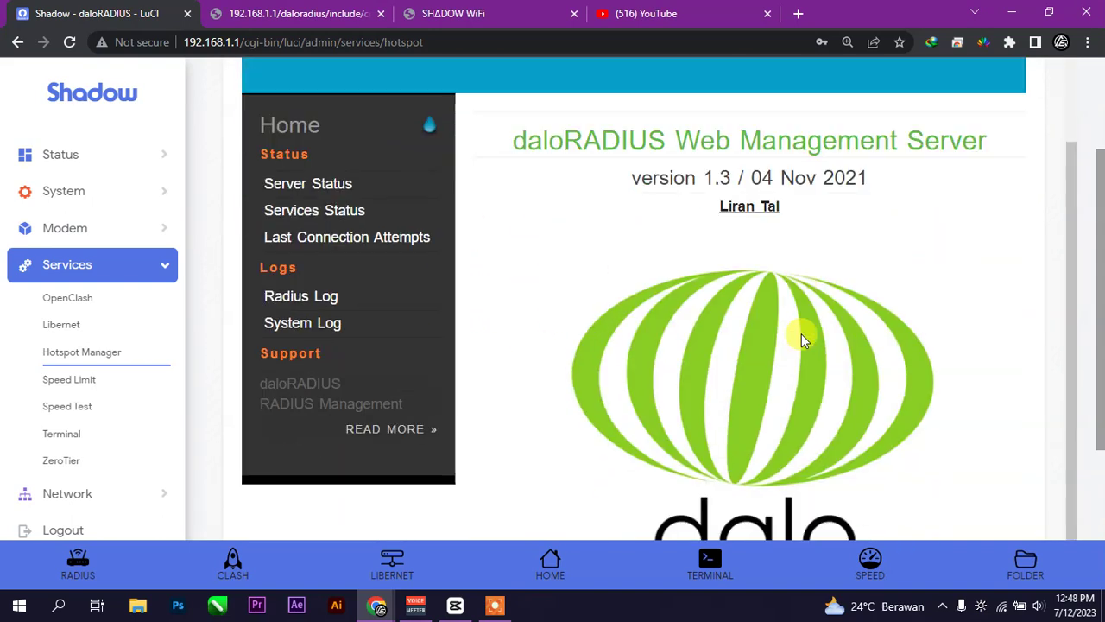
pyautogui.scroll(-3, 793, 335)
pyautogui.scroll(3, 784, 328)
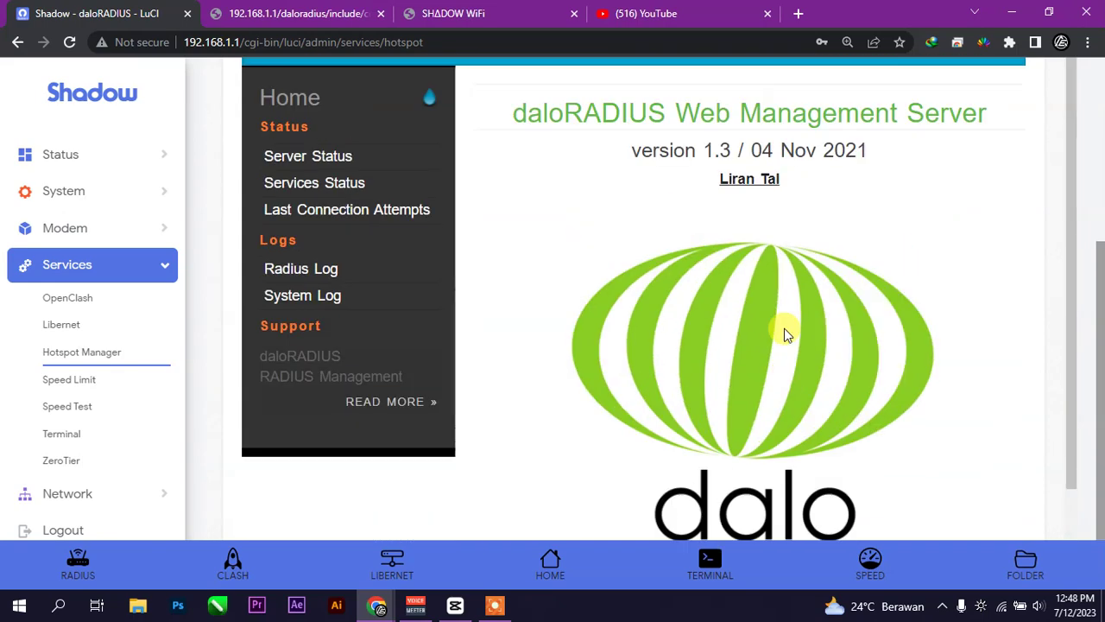
pyautogui.scroll(3, 483, 224)
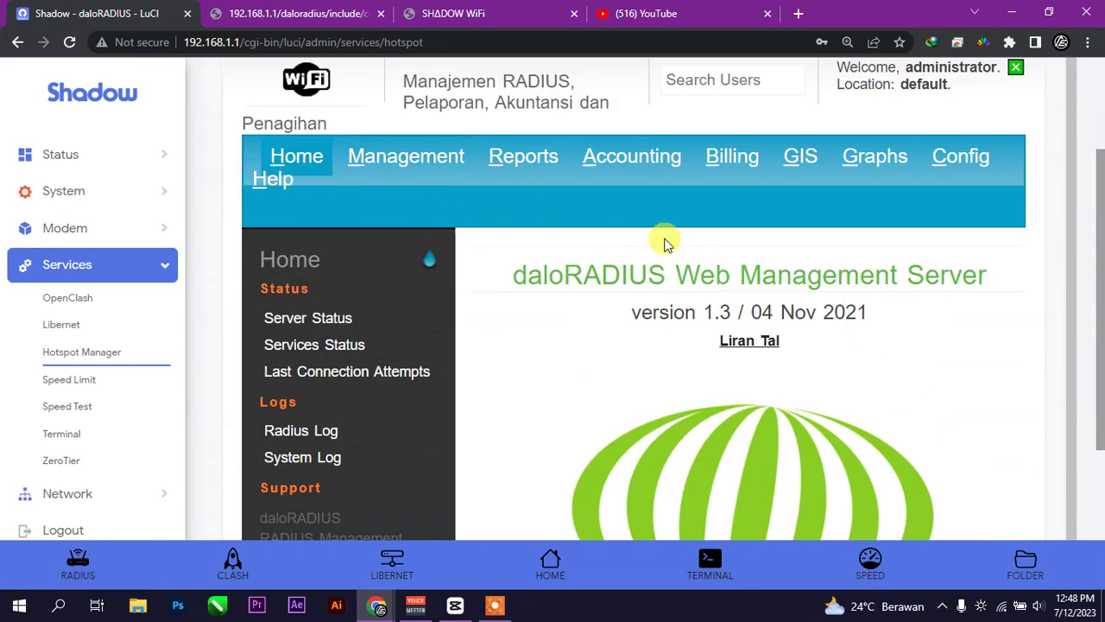
# - Show the Management > List Users page with all 12 accounts, TRIALUSER through CiQ
pyautogui.click(441, 172)
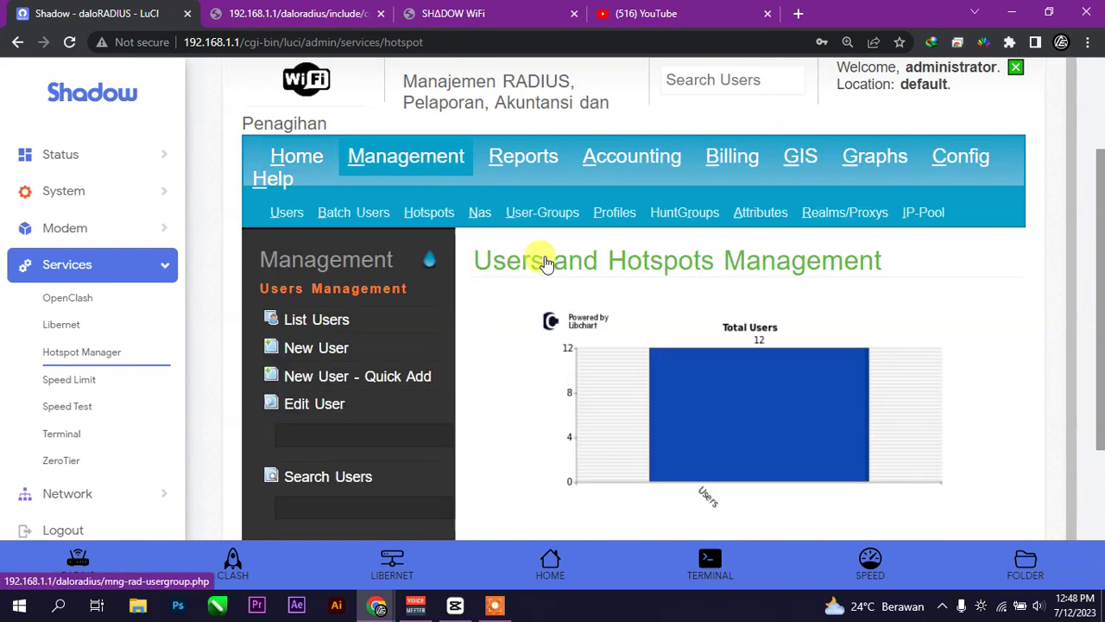
pyautogui.scroll(-1, 762, 344)
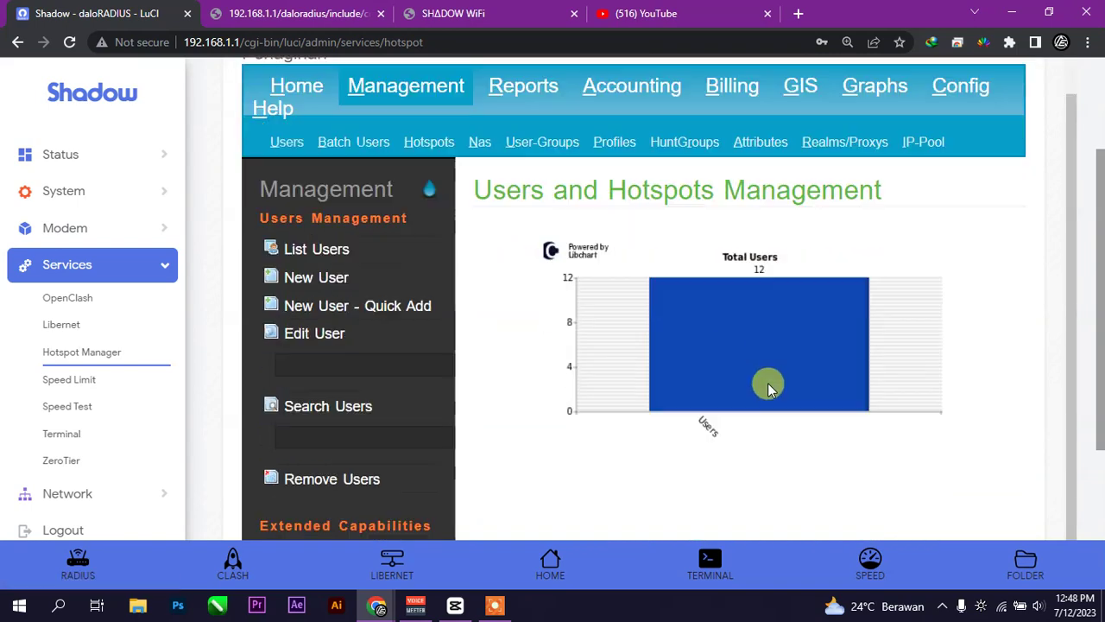
pyautogui.click(306, 251)
pyautogui.scroll(-5, 684, 370)
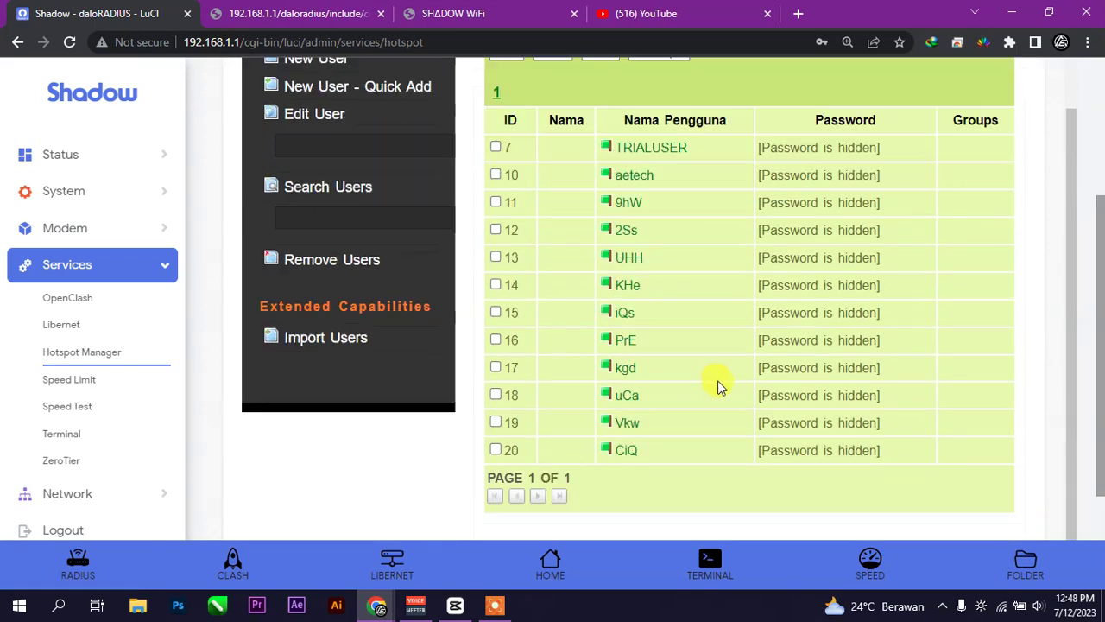
pyautogui.scroll(2, 632, 380)
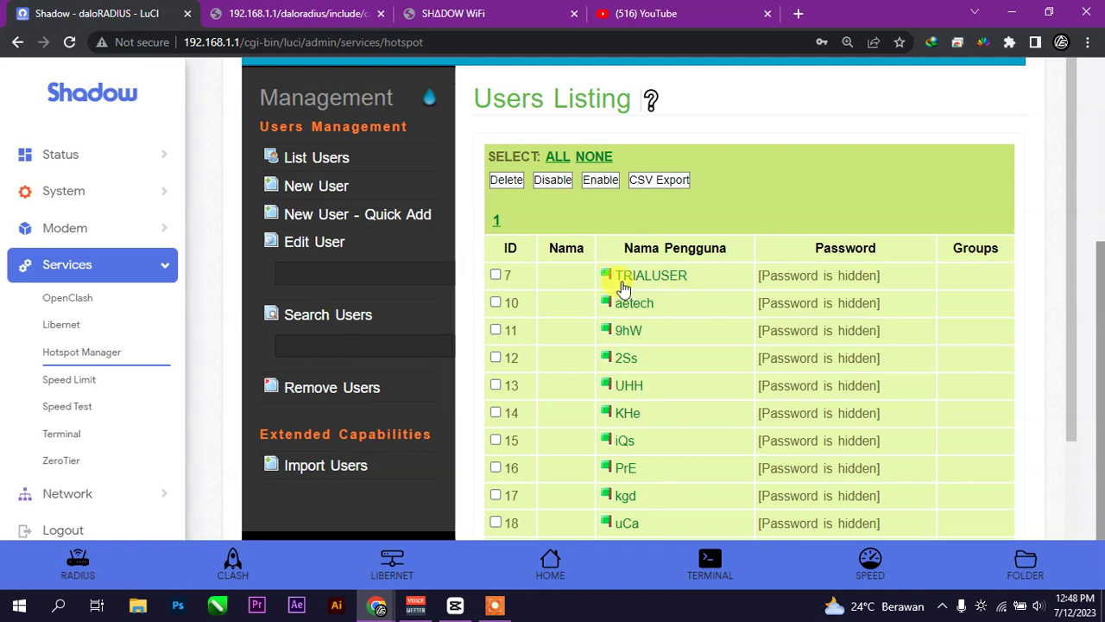
pyautogui.scroll(-2, 609, 402)
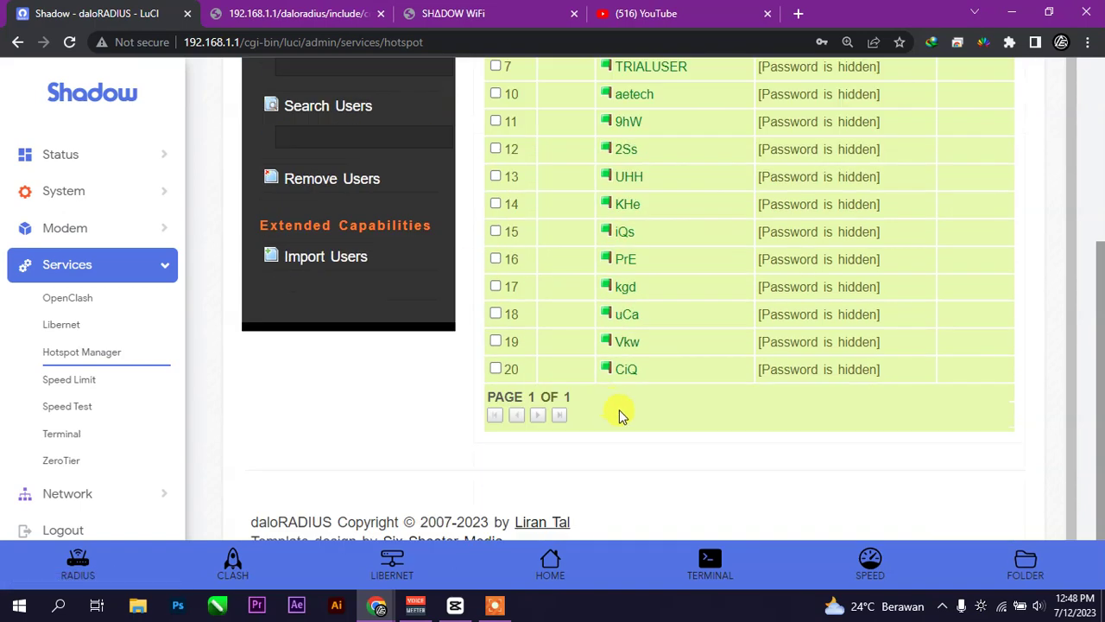
pyautogui.scroll(4, 633, 355)
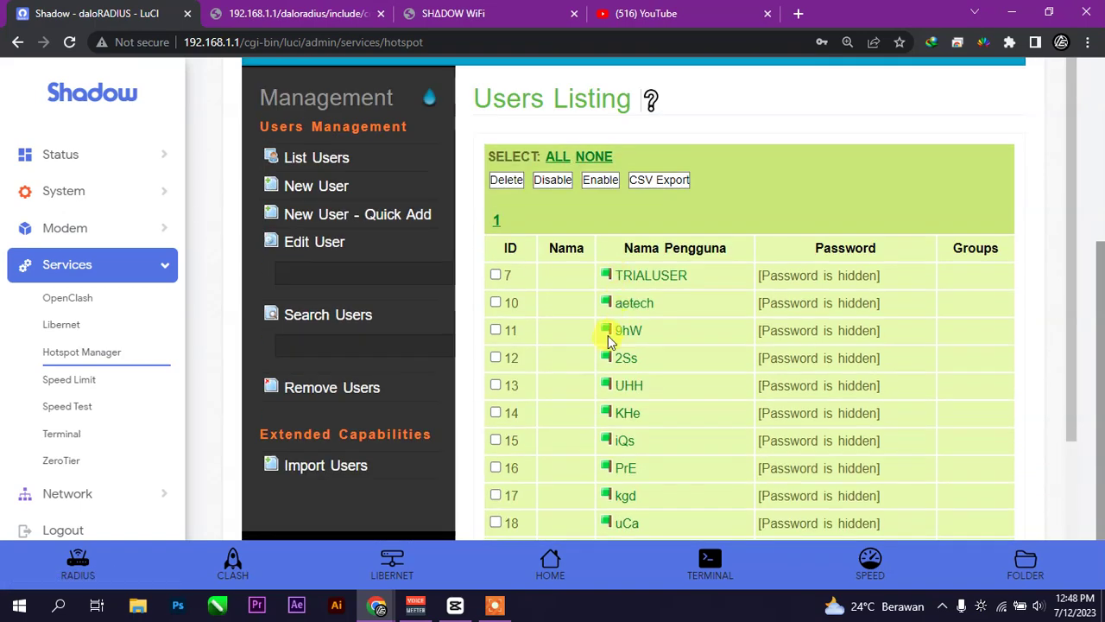
pyautogui.scroll(1, 300, 224)
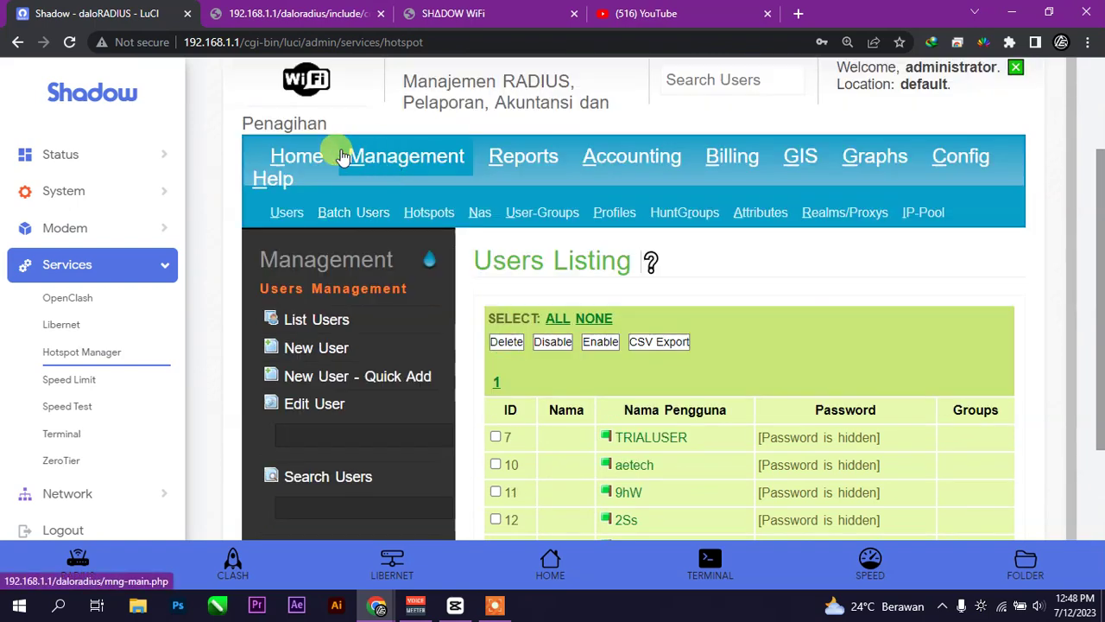
# - Open Management > Batch Users > List Batches, showing the pending '24 jam' batch of 10 users
pyautogui.click(441, 164)
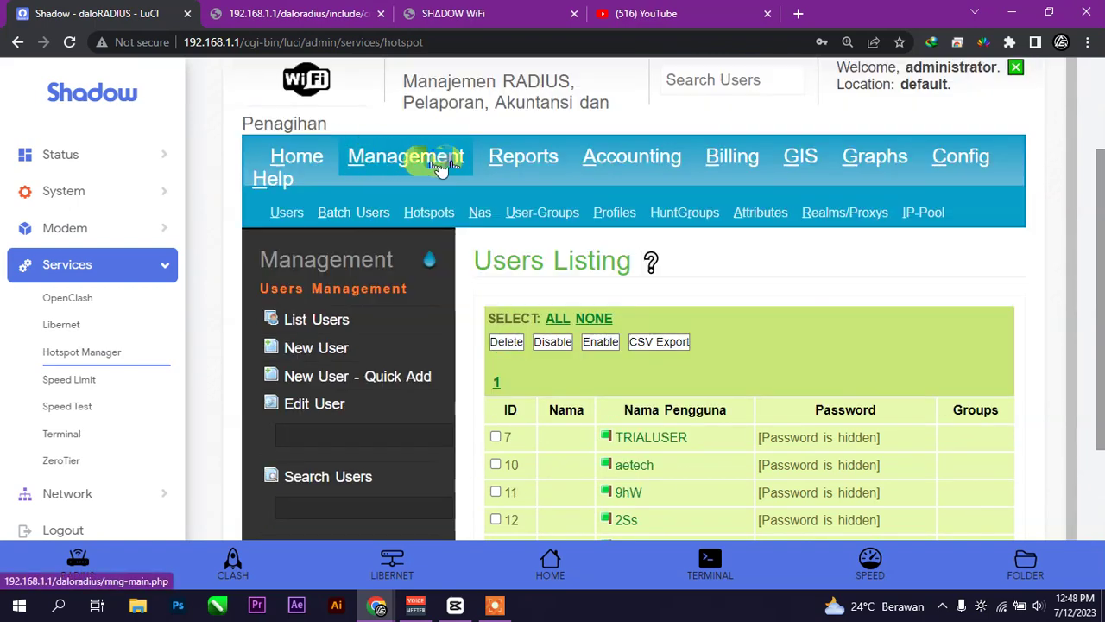
pyautogui.click(363, 223)
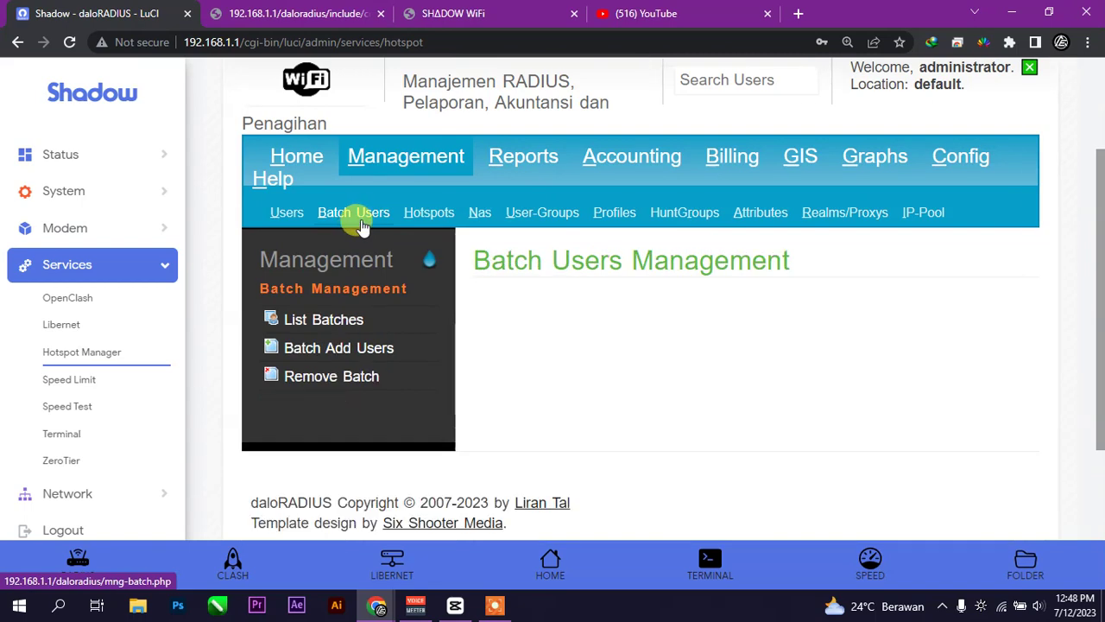
pyautogui.click(344, 333)
pyautogui.scroll(-5, 617, 344)
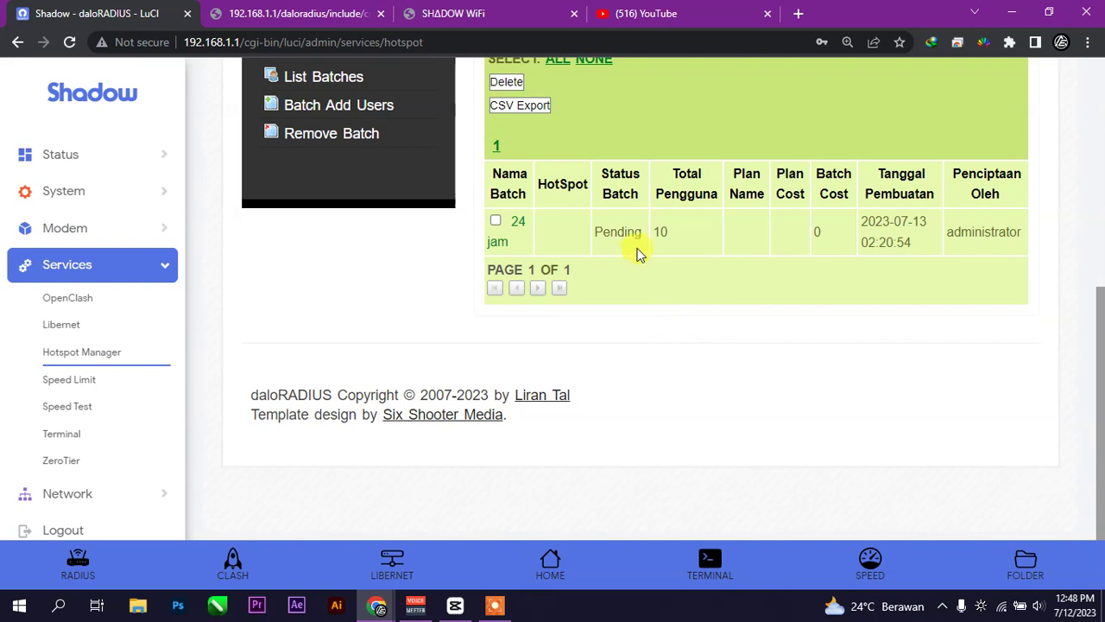
pyautogui.scroll(3, 732, 269)
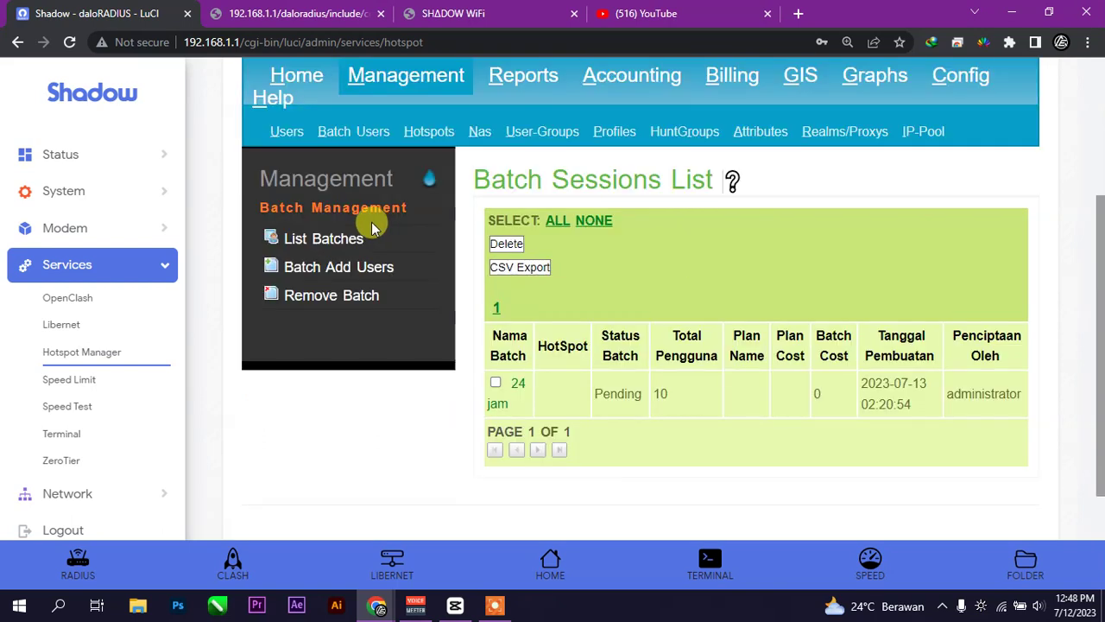
# - Open the Batch Add Users form and enter '24 jam' as the batch name, leaving hotspot unchanged
pyautogui.click(329, 275)
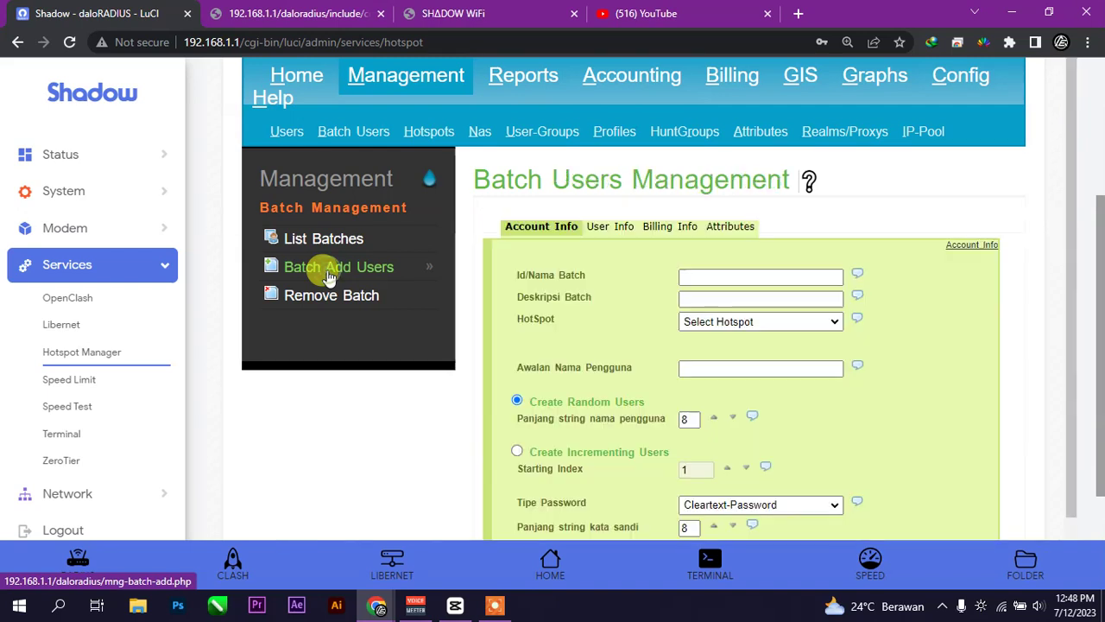
pyautogui.click(738, 277)
pyautogui.click(771, 310)
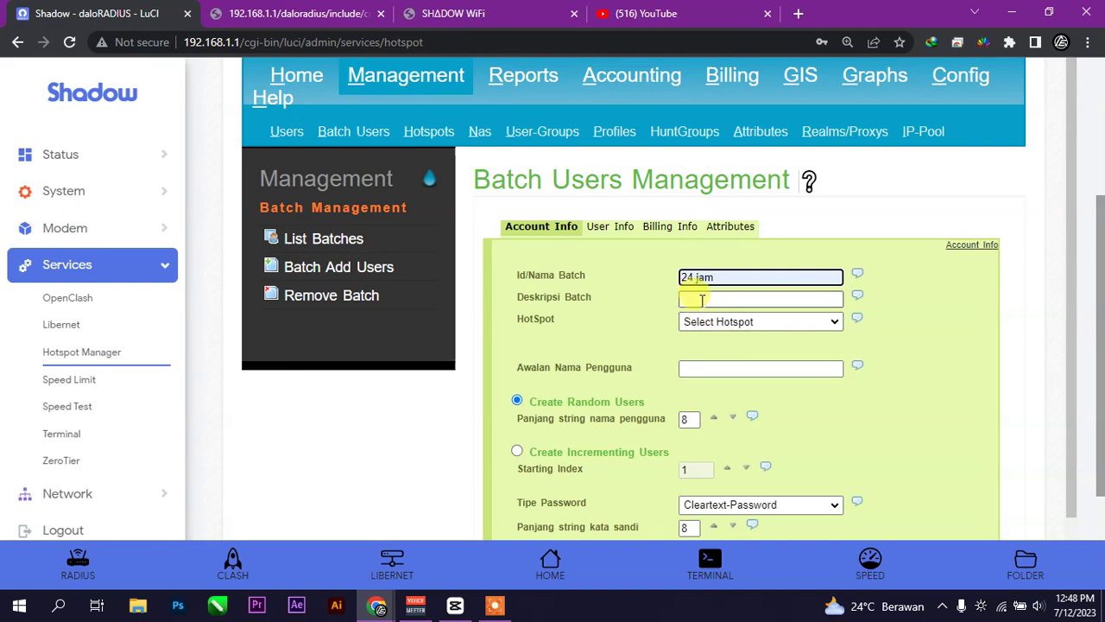
pyautogui.click(738, 324)
pyautogui.click(740, 325)
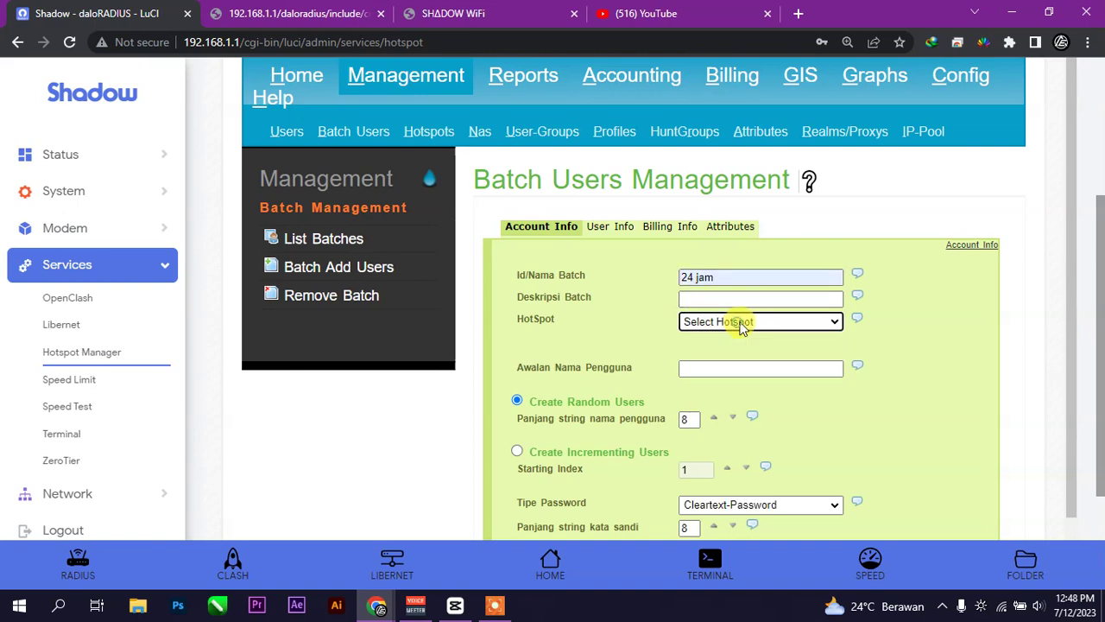
pyautogui.scroll(-2, 742, 341)
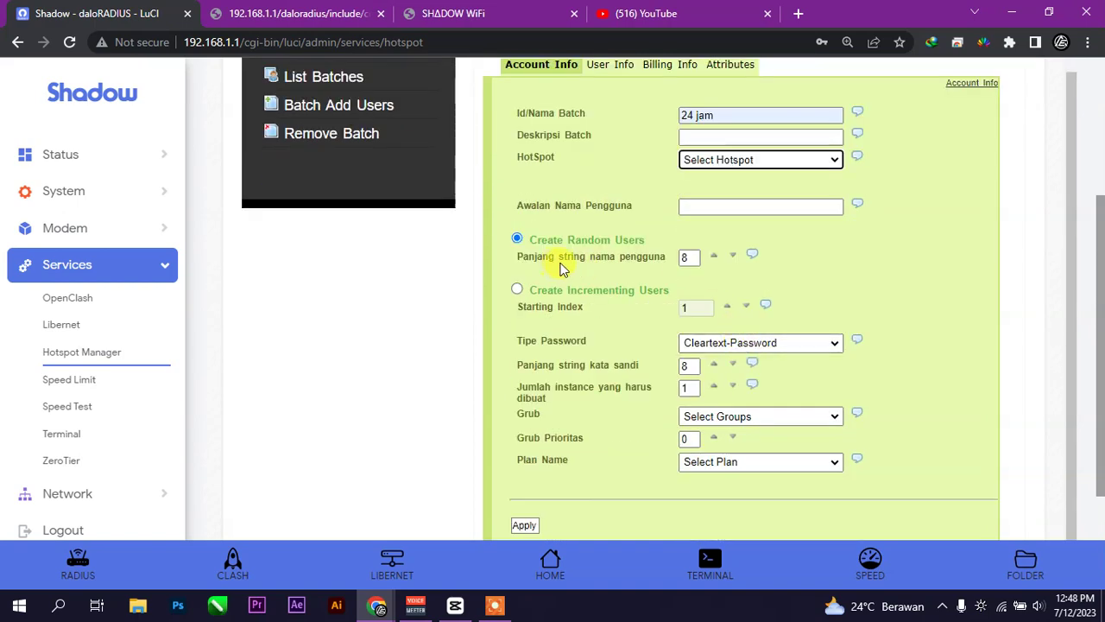
# - Set 5-character random usernames and leave the group and plan unselected
pyautogui.click(691, 259)
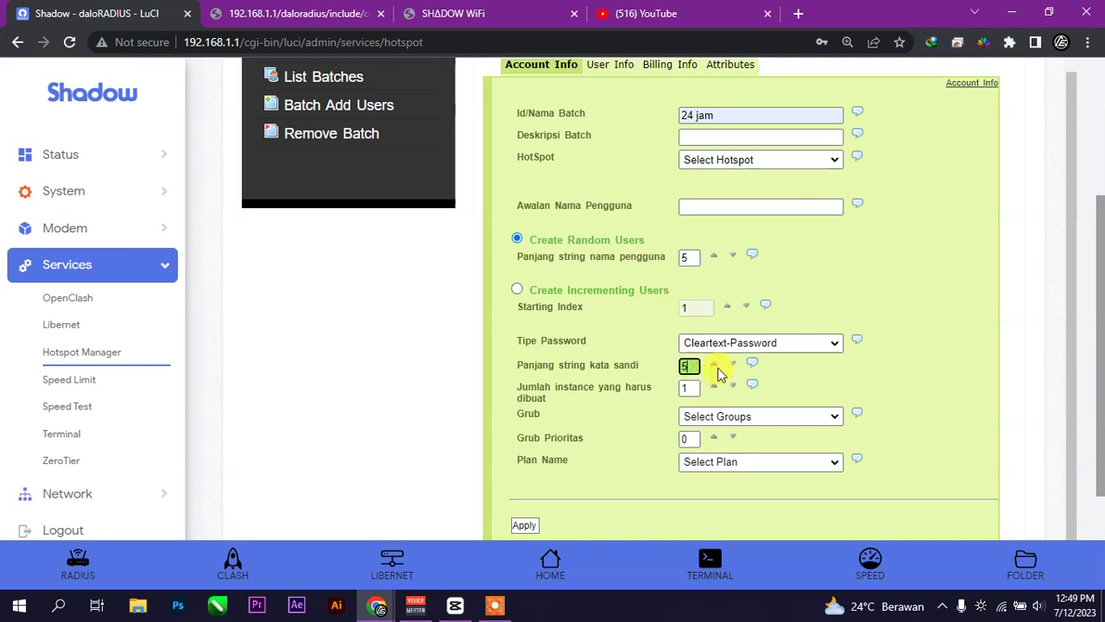
pyautogui.click(806, 417)
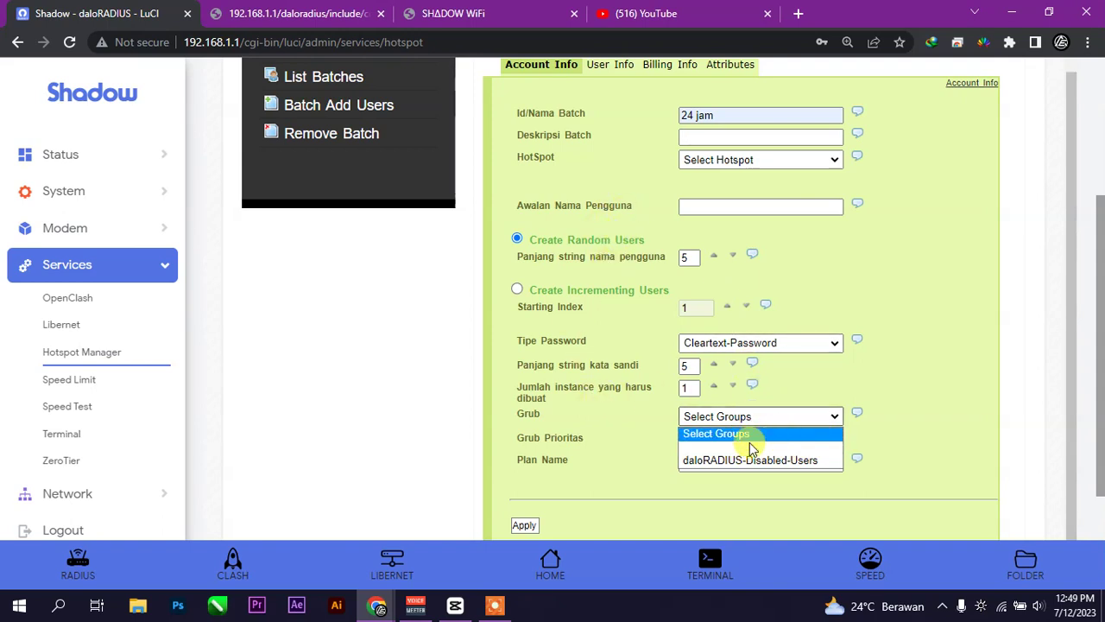
pyautogui.click(974, 380)
pyautogui.click(794, 462)
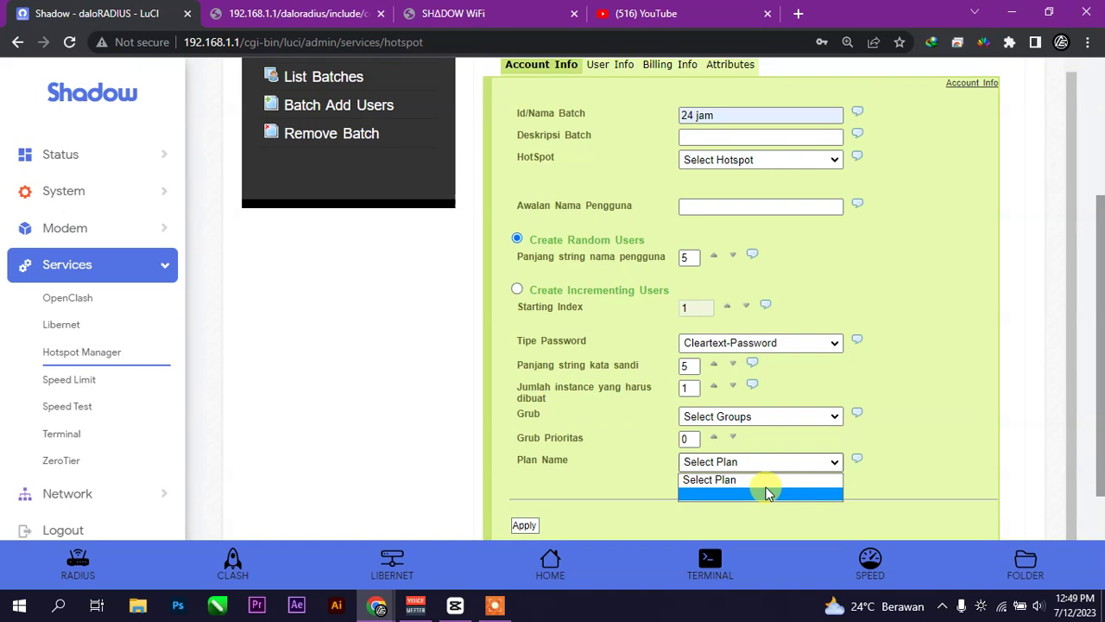
pyautogui.click(889, 438)
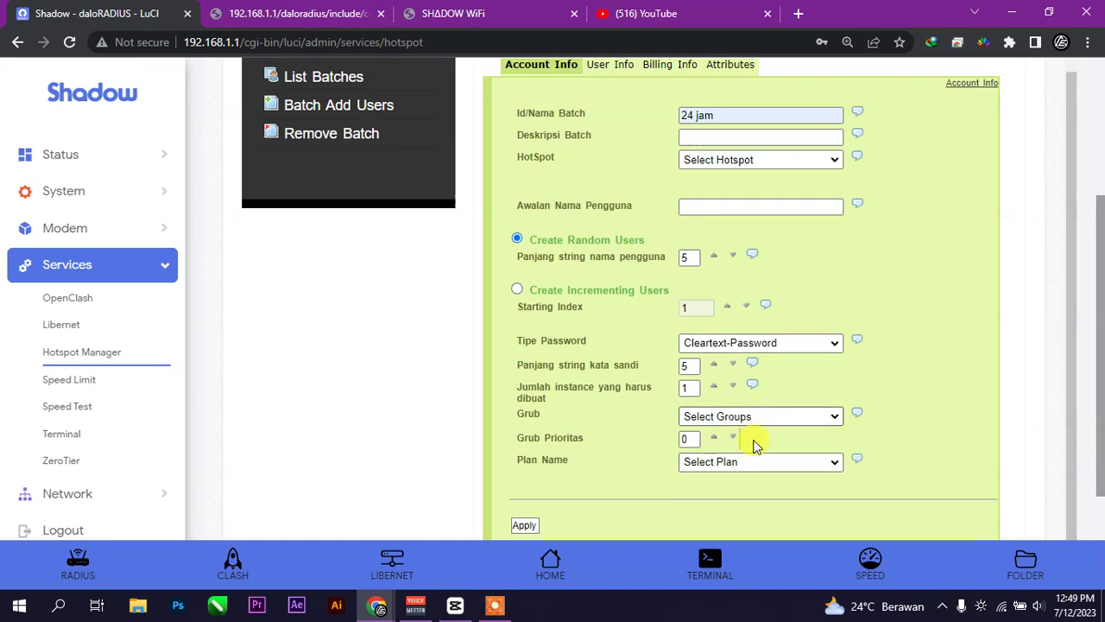
# - Submit the '24 jam' batch, which is rejected as a duplicate entry
pyautogui.click(533, 526)
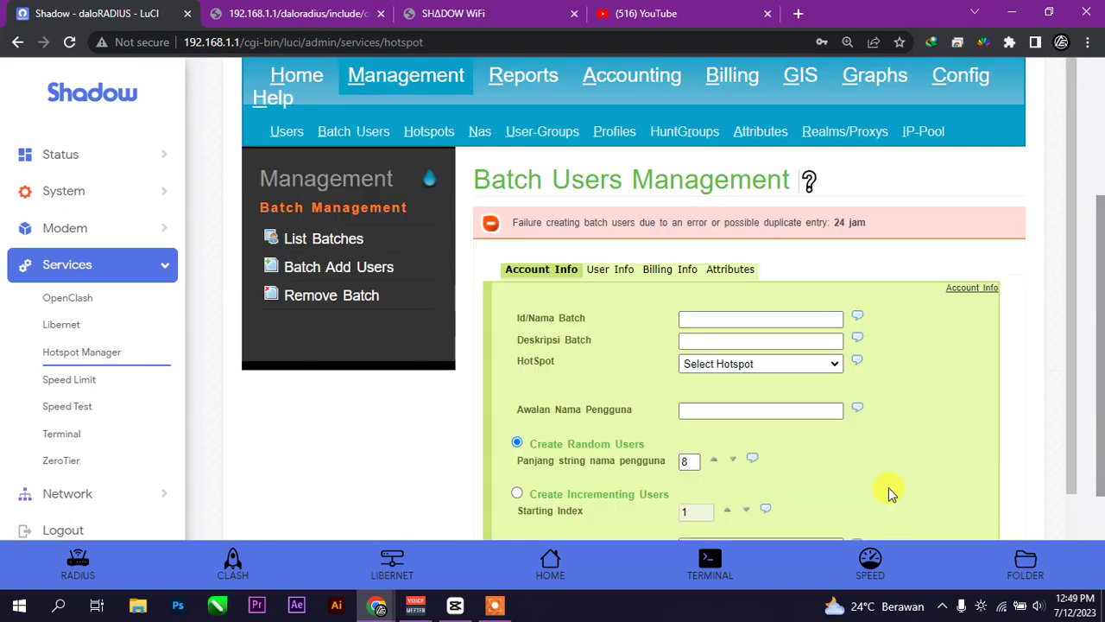
pyautogui.scroll(-5, 890, 490)
pyautogui.scroll(5, 890, 488)
# - Name a new batch '3jam' with 4-character usernames and 7-character passwords
pyautogui.click(748, 321)
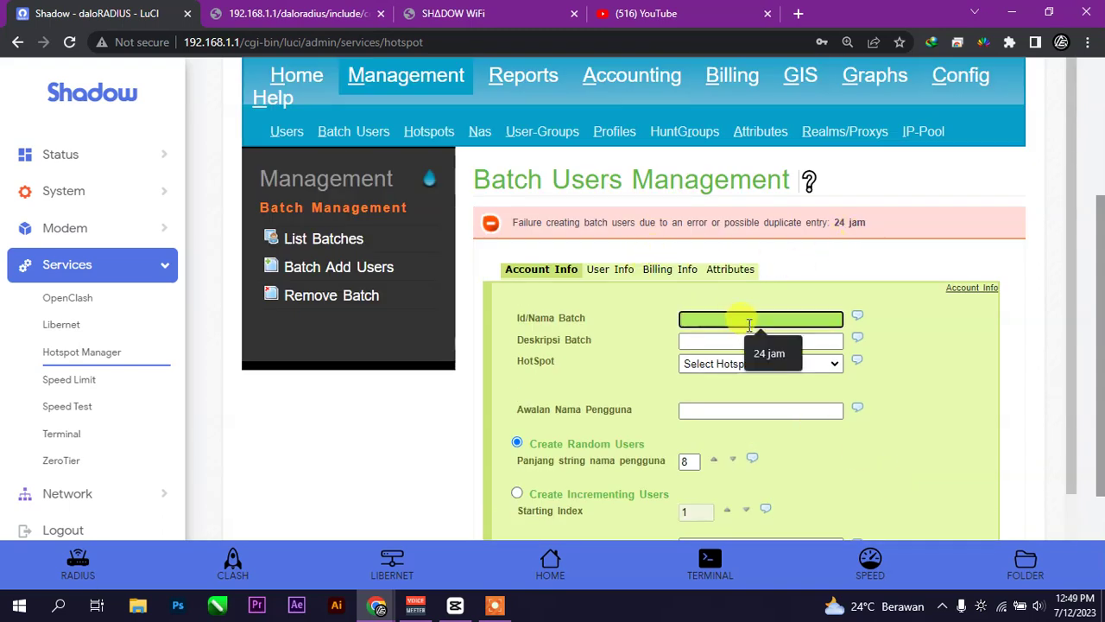
pyautogui.write('3ja')
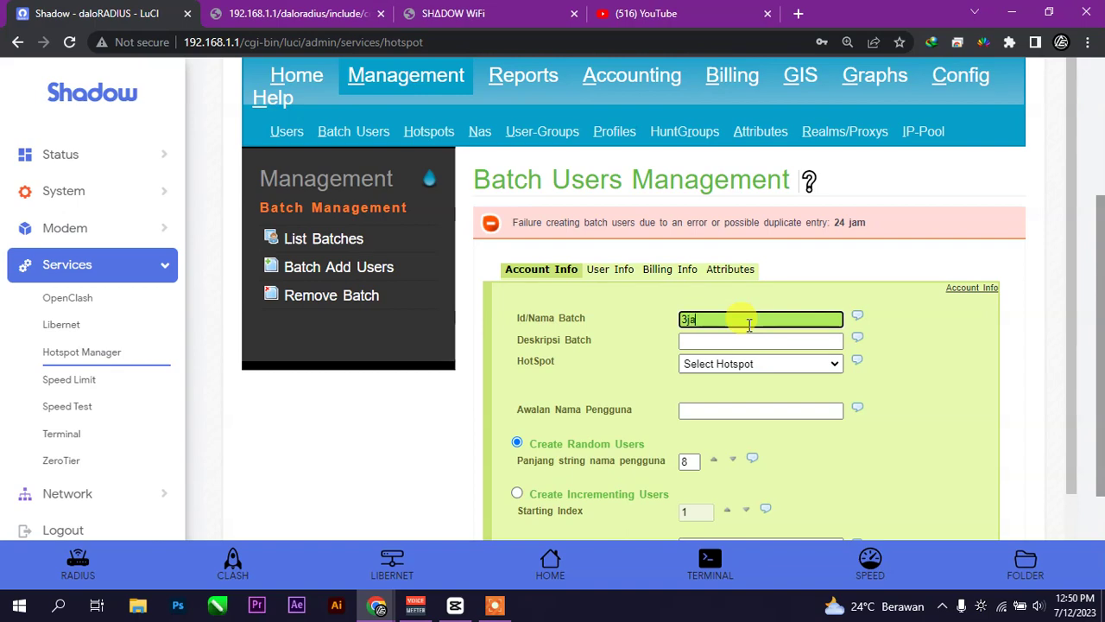
pyautogui.write('m')
pyautogui.scroll(-2, 733, 324)
pyautogui.click(691, 299)
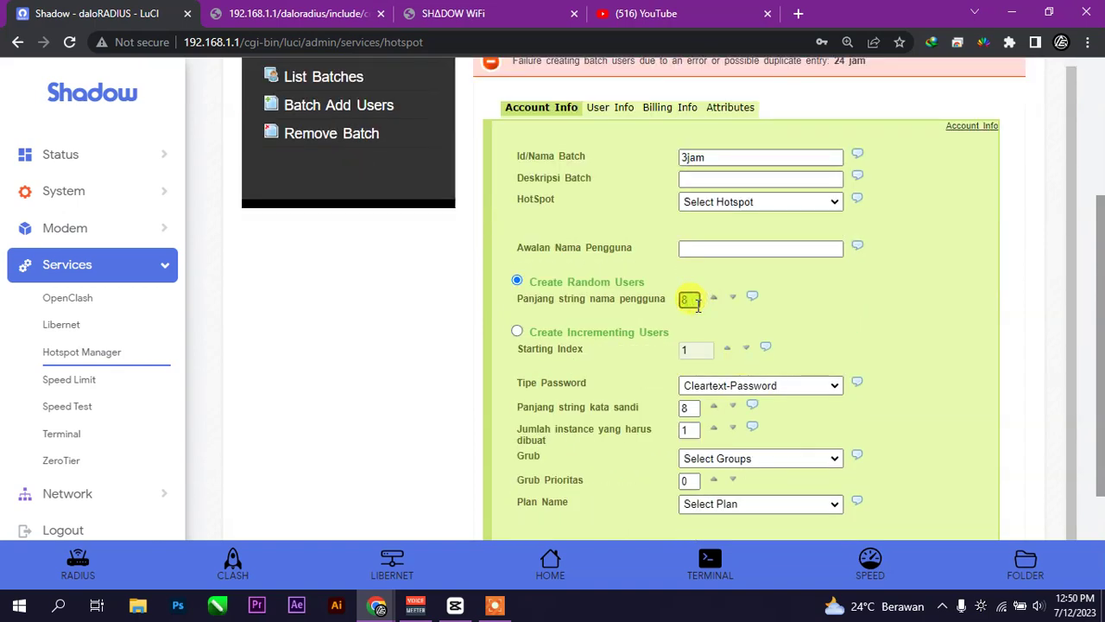
pyautogui.scroll(-1, 698, 302)
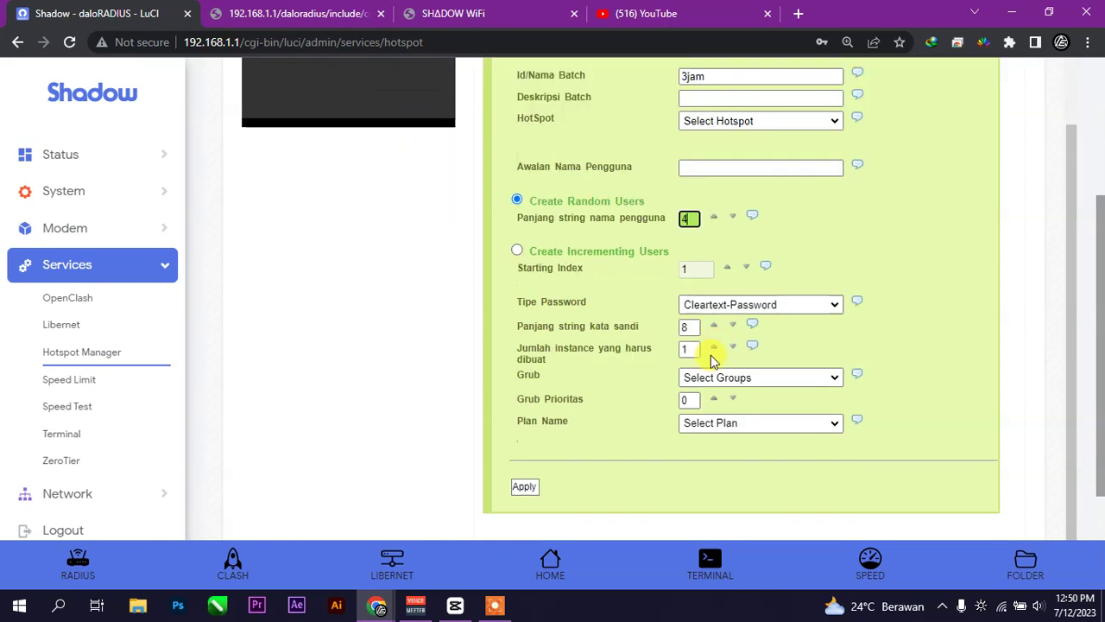
pyautogui.click(691, 328)
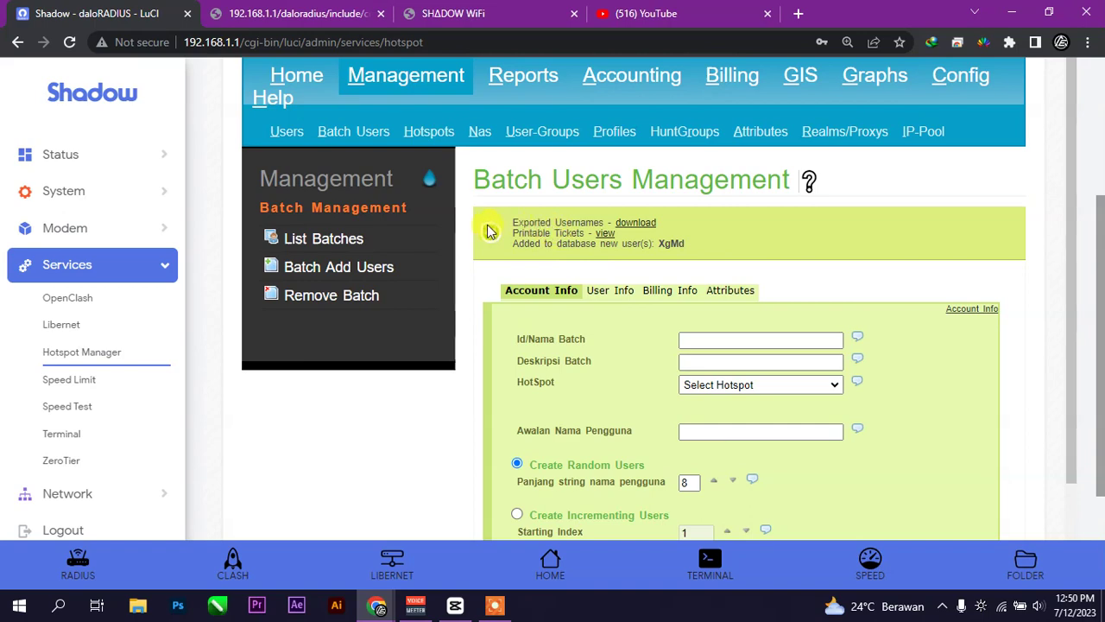
# - Zoom in, save the exported usernames as export_20230713.csv and open it in Excel
pyautogui.hotkey('ctrl', '+')
pyautogui.hotkey('ctrl', '+')
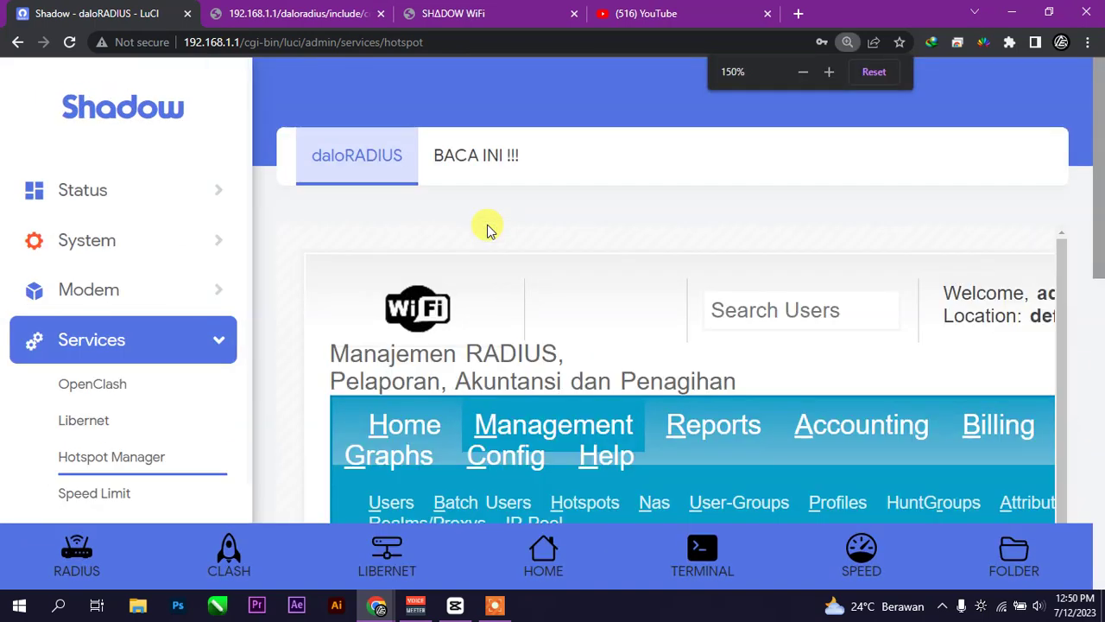
pyautogui.scroll(4, 666, 251)
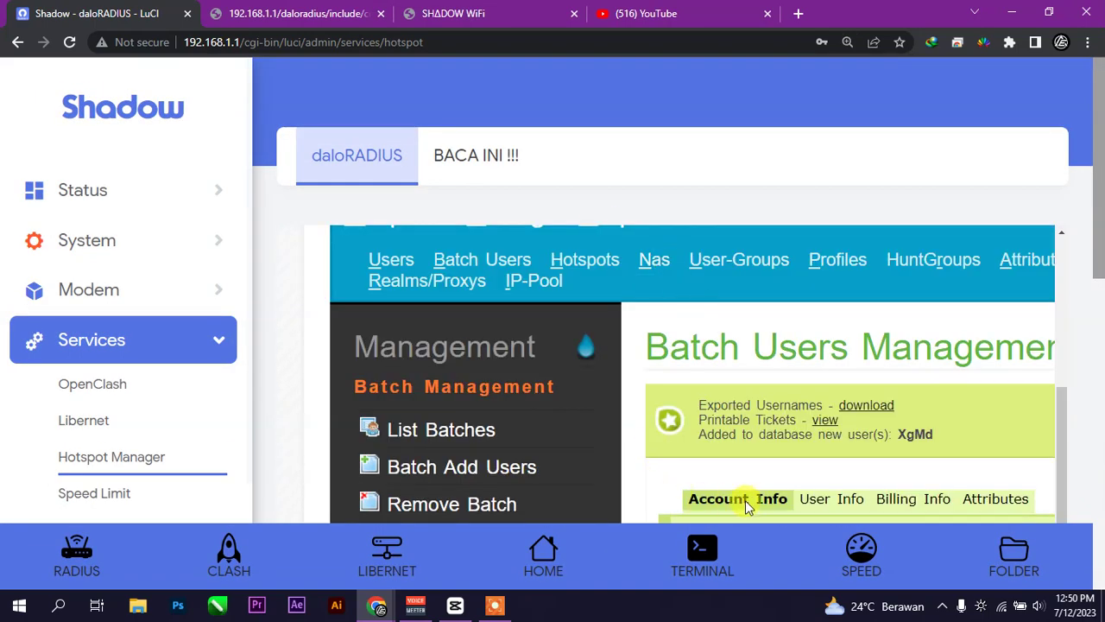
pyautogui.scroll(-1, 859, 456)
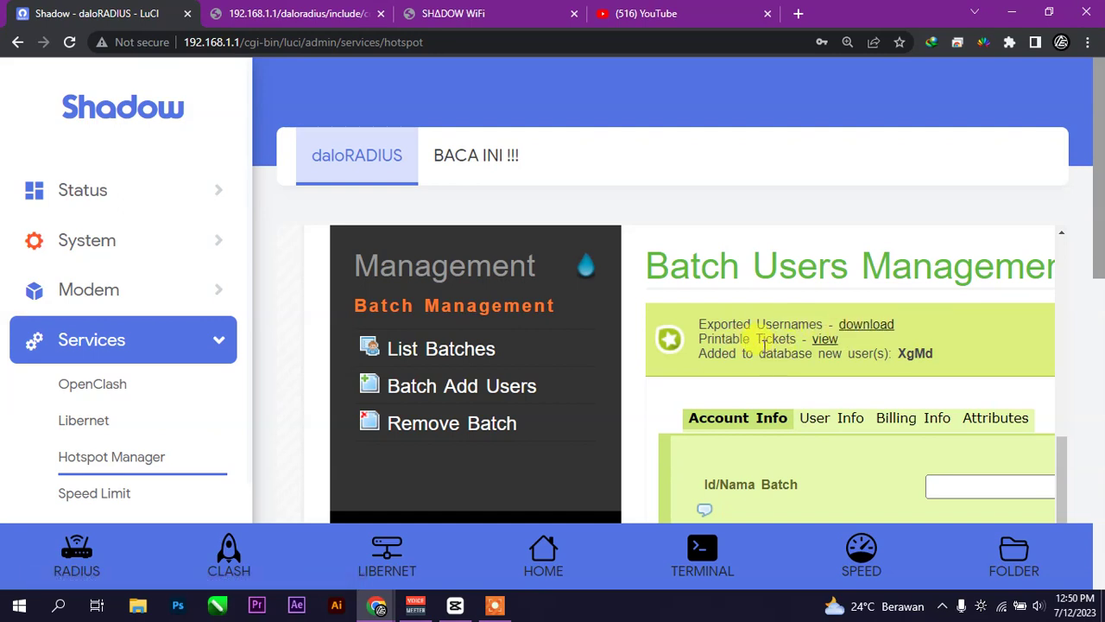
pyautogui.rightClick(887, 323)
pyautogui.click(916, 333)
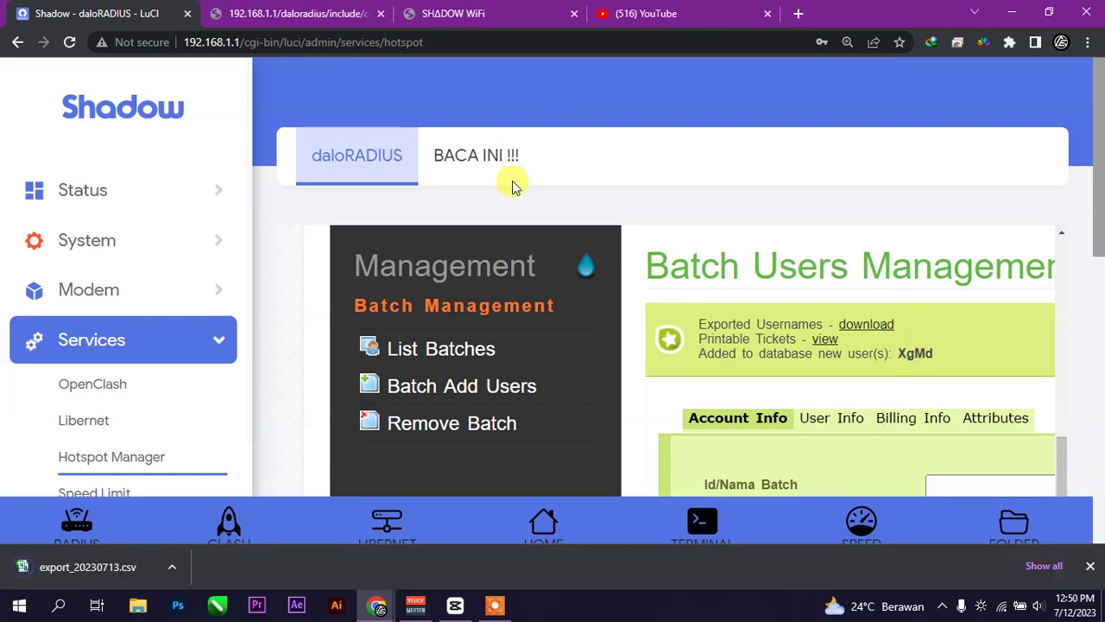
pyautogui.click(178, 568)
pyautogui.click(217, 462)
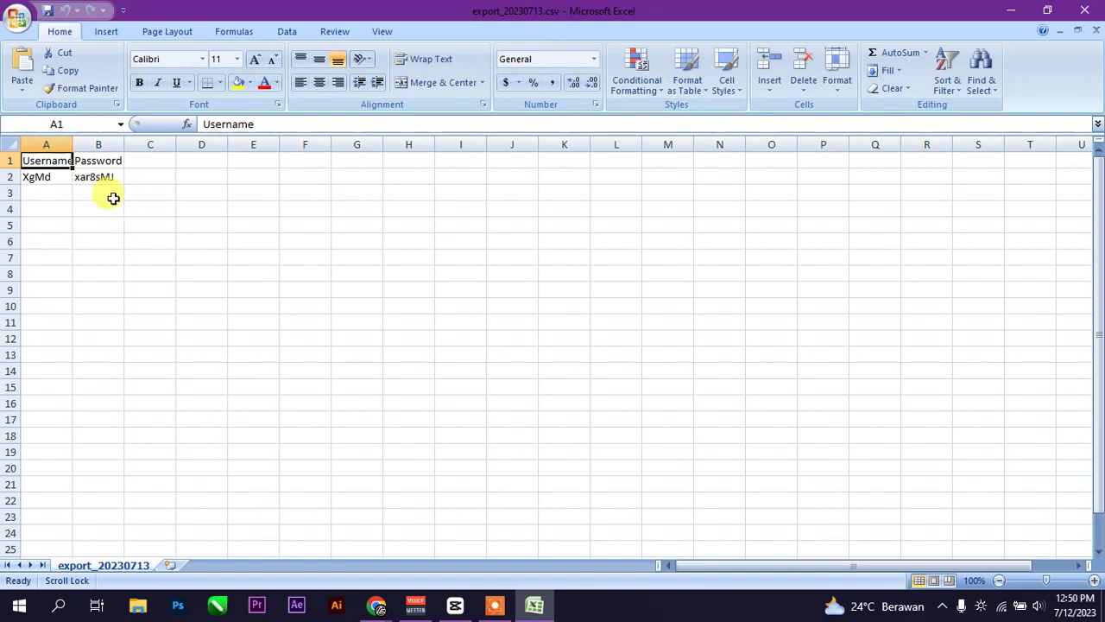
# - Check the generated username and password in Excel, then close Excel to return to the batch page
pyautogui.scroll(-4, 357, 278)
pyautogui.scroll(4, 358, 278)
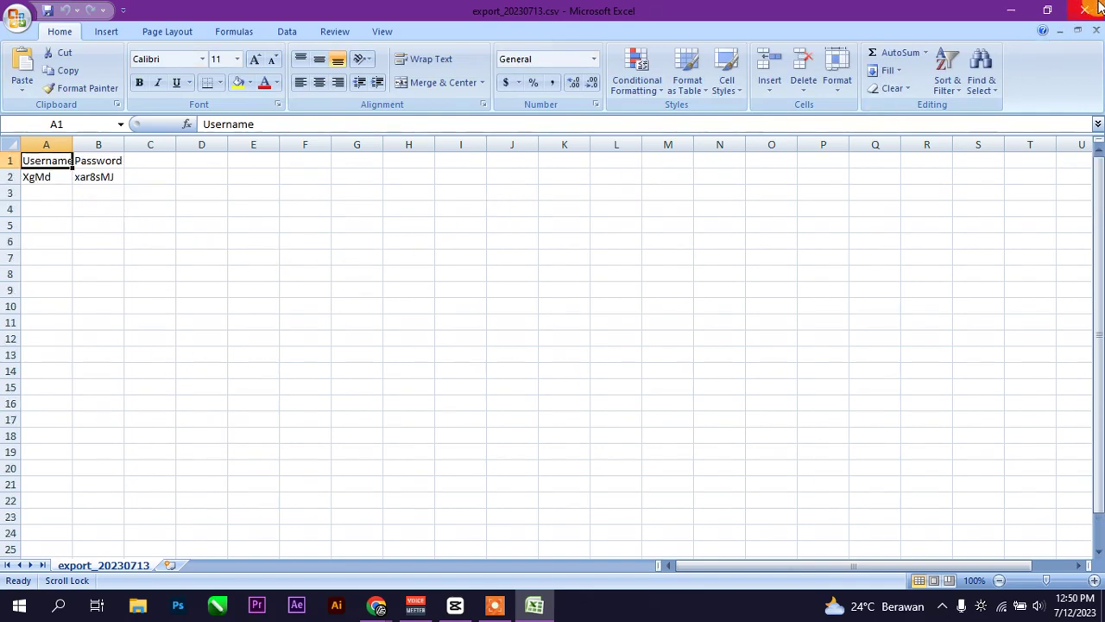
pyautogui.click(1096, 8)
pyautogui.rightClick(829, 348)
# - View the 3jam user's printable WiFi ticket in a new tab, then return and zoom out
pyautogui.click(851, 354)
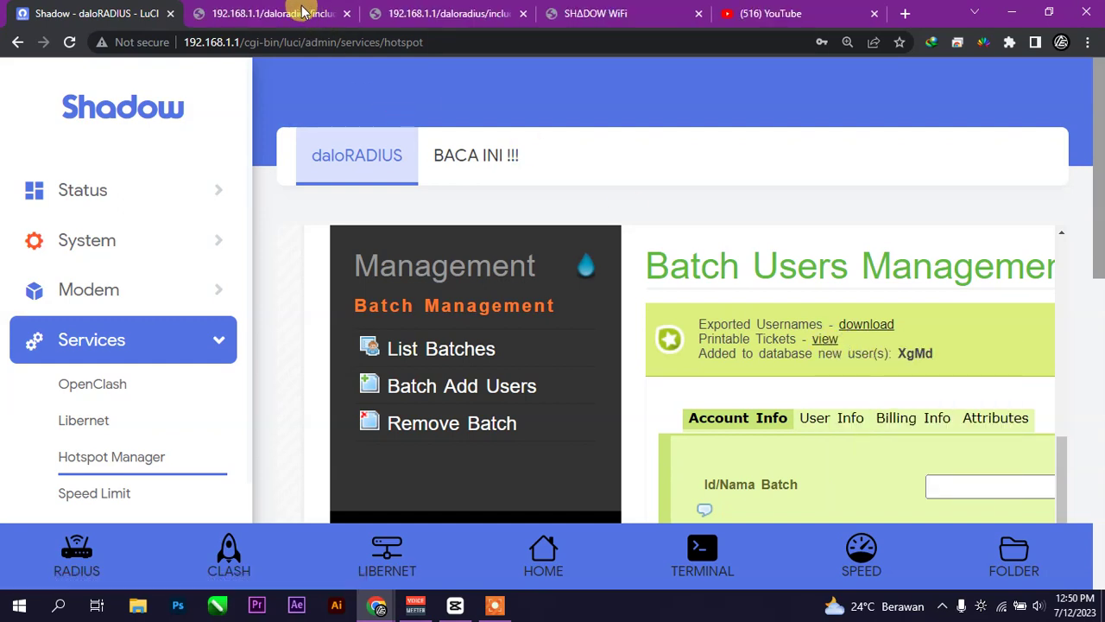
pyautogui.click(304, 10)
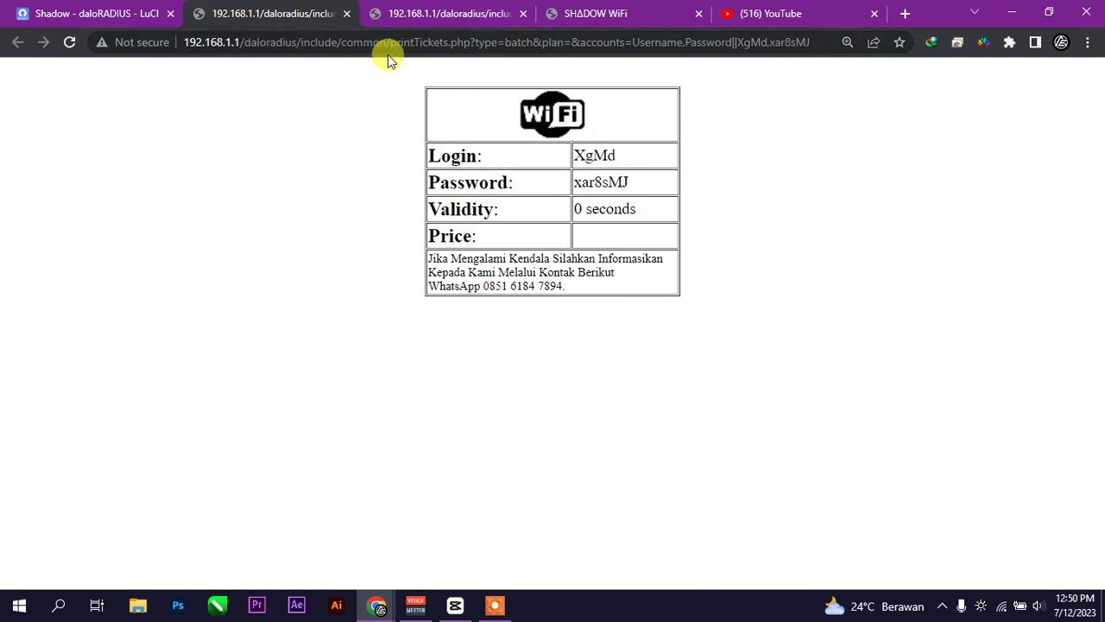
pyautogui.click(118, 13)
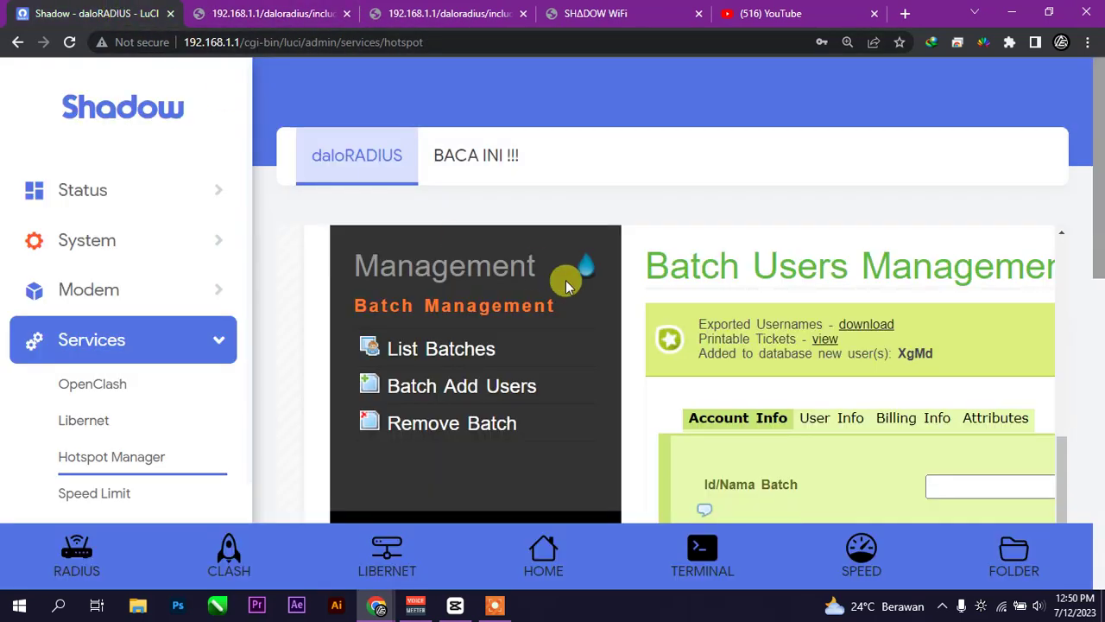
pyautogui.hotkey('ctrl', '-')
pyautogui.hotkey('ctrl', '-')
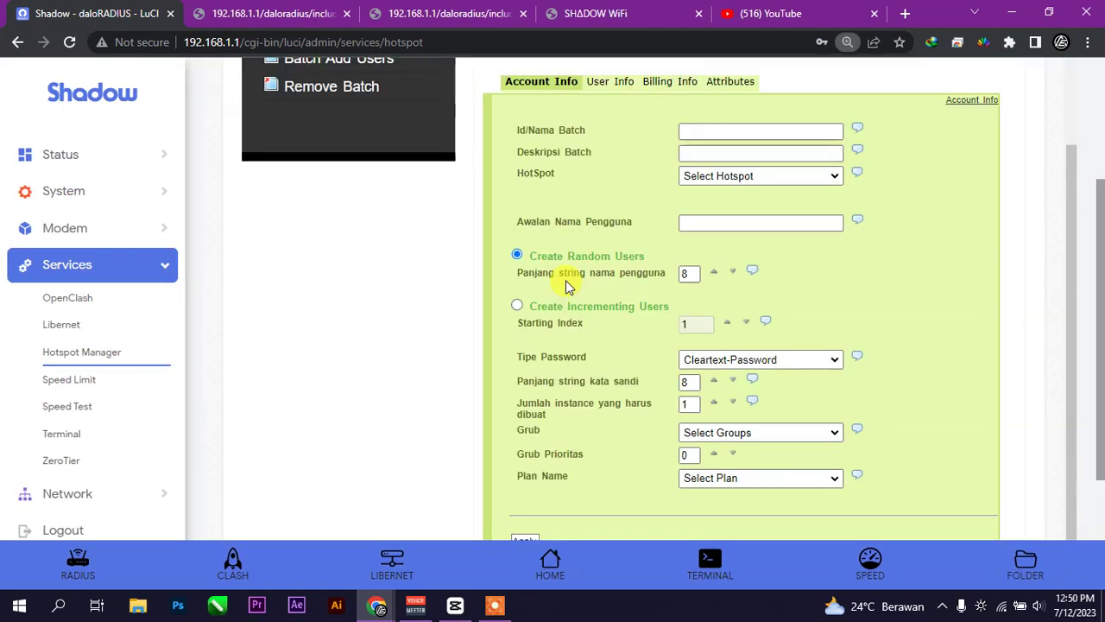
# - Create the '5 jam' batch of 10 users with 5-character usernames and 7-character passwords
pyautogui.click(738, 131)
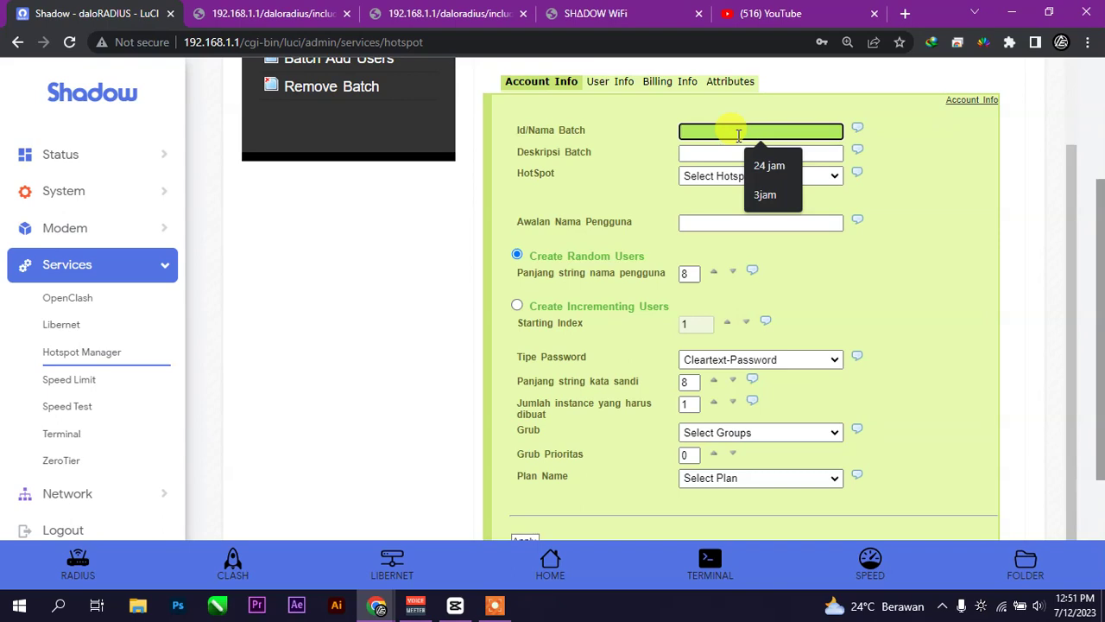
pyautogui.write('5 jam')
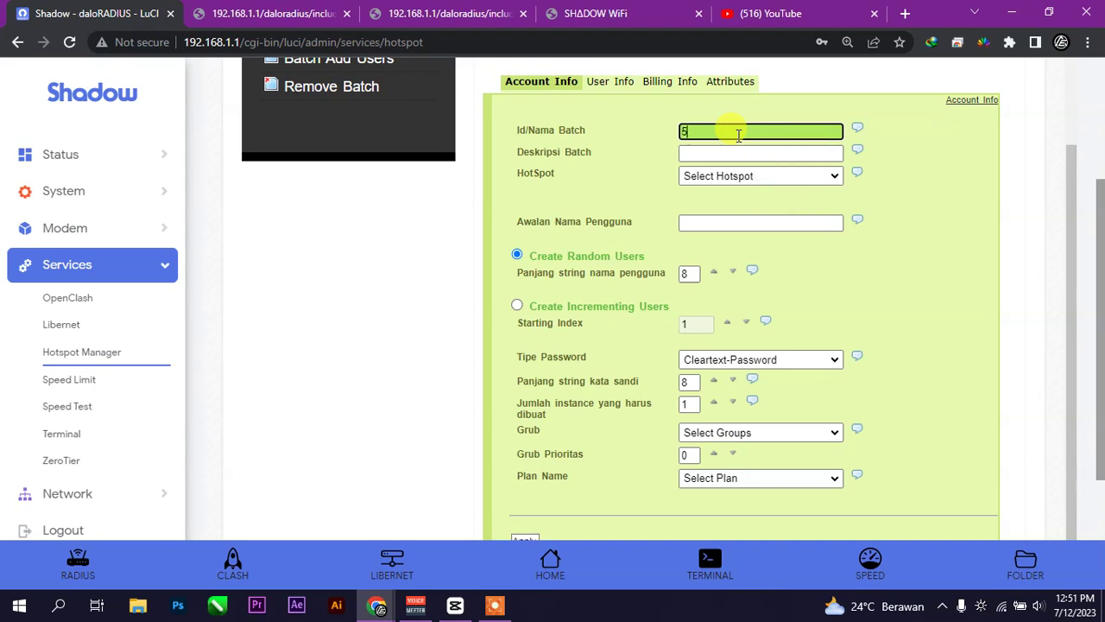
pyautogui.doubleClick(694, 274)
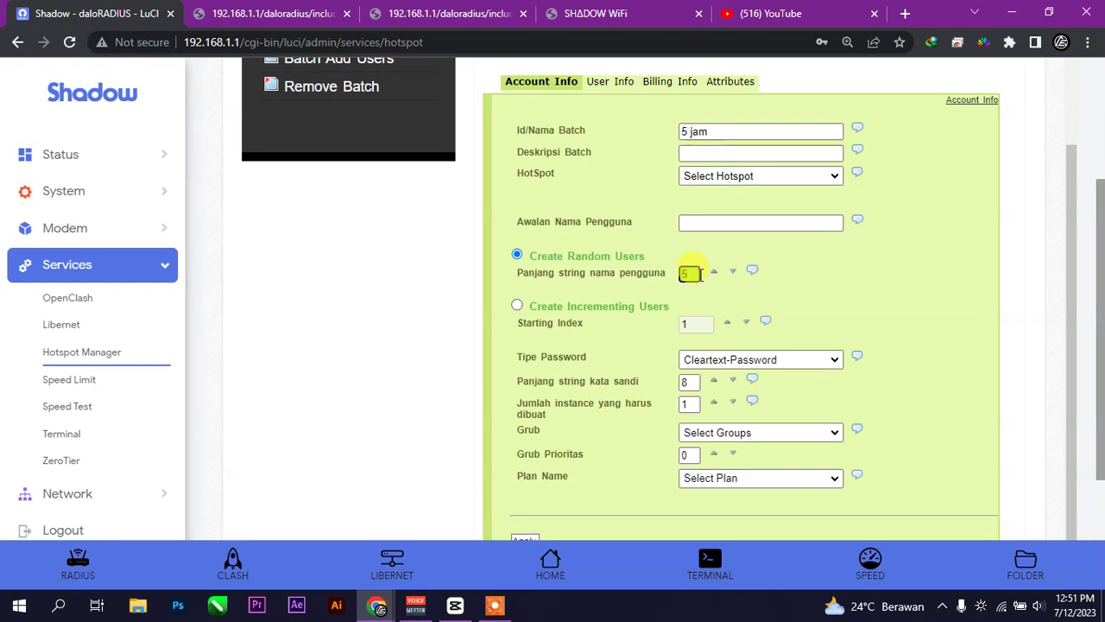
pyautogui.doubleClick(689, 381)
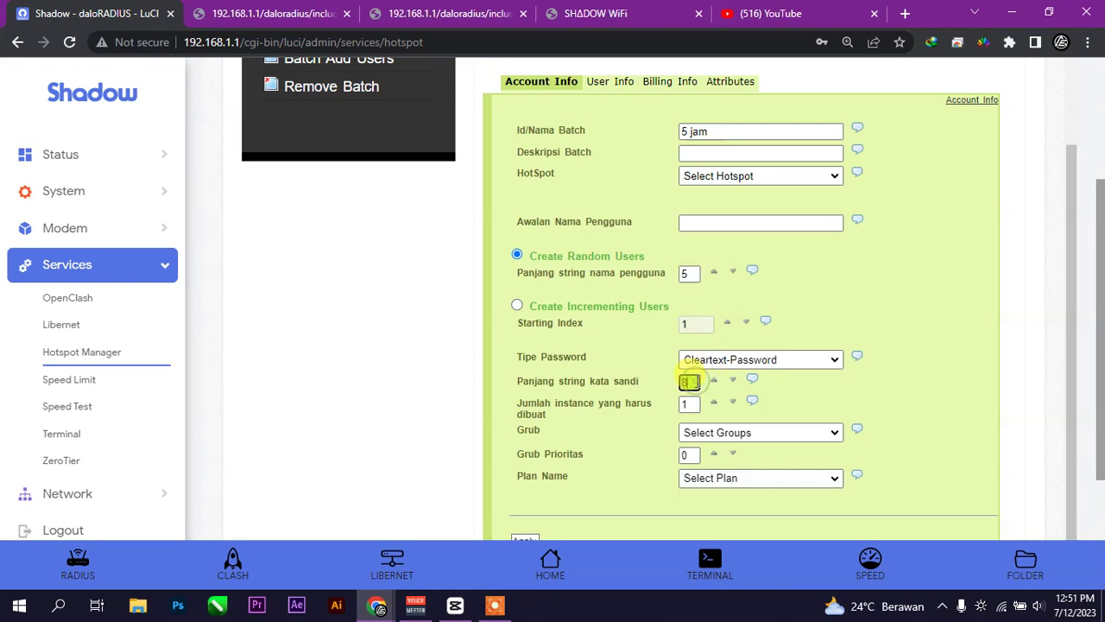
pyautogui.write('7')
pyautogui.doubleClick(689, 404)
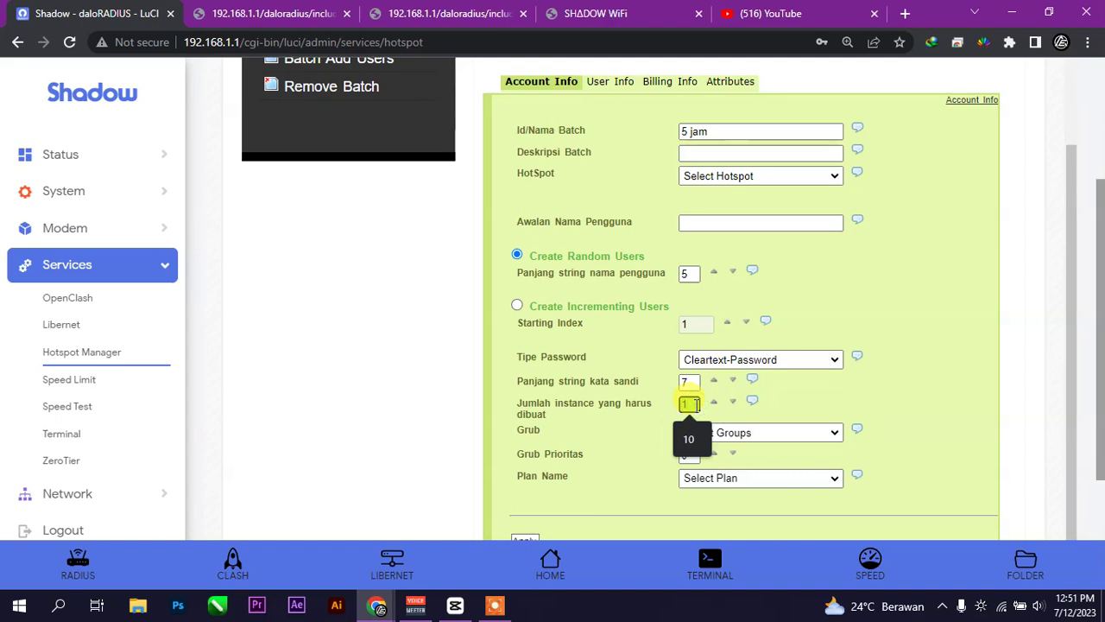
pyautogui.write('10')
pyautogui.scroll(-1, 695, 406)
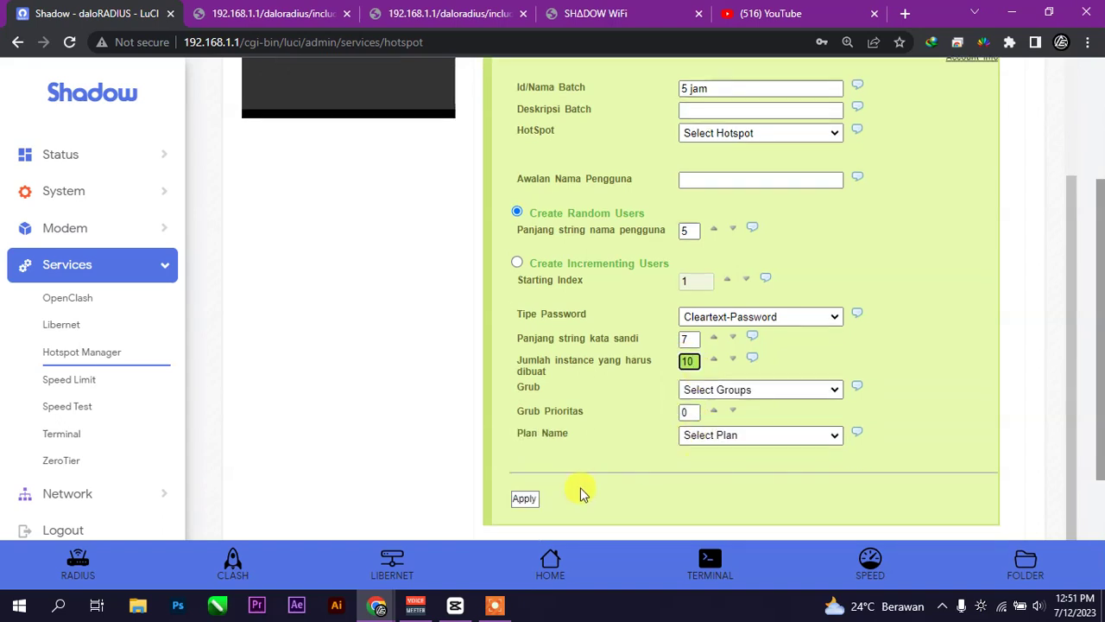
pyautogui.click(525, 500)
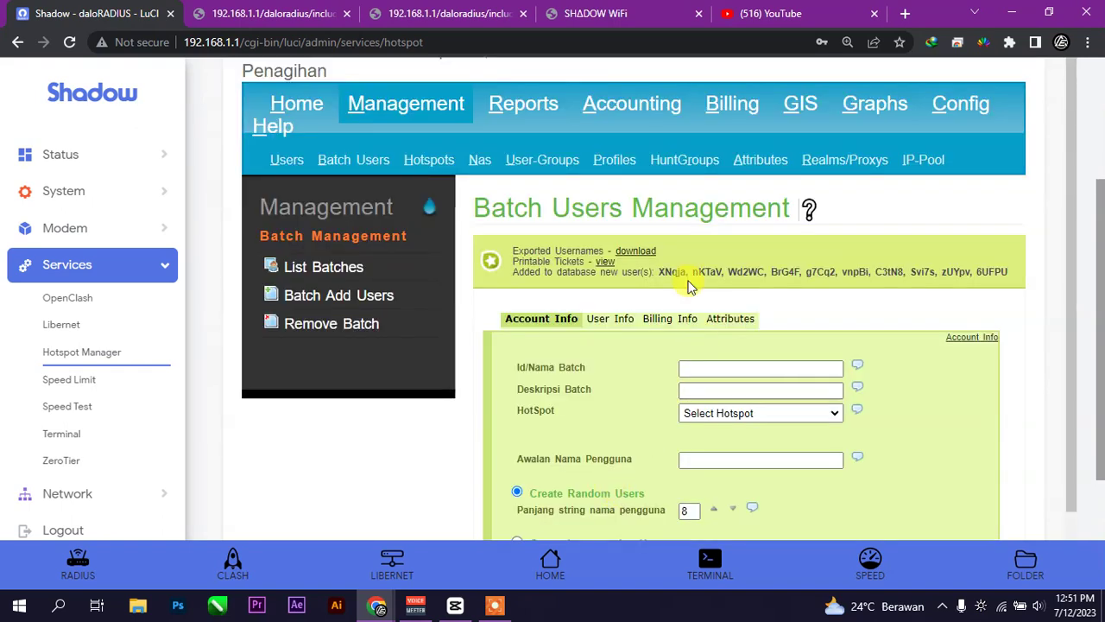
# - Download the new batch's usernames CSV, export_20230713 (1).csv, and open it in Excel
pyautogui.rightClick(639, 262)
pyautogui.click(664, 259)
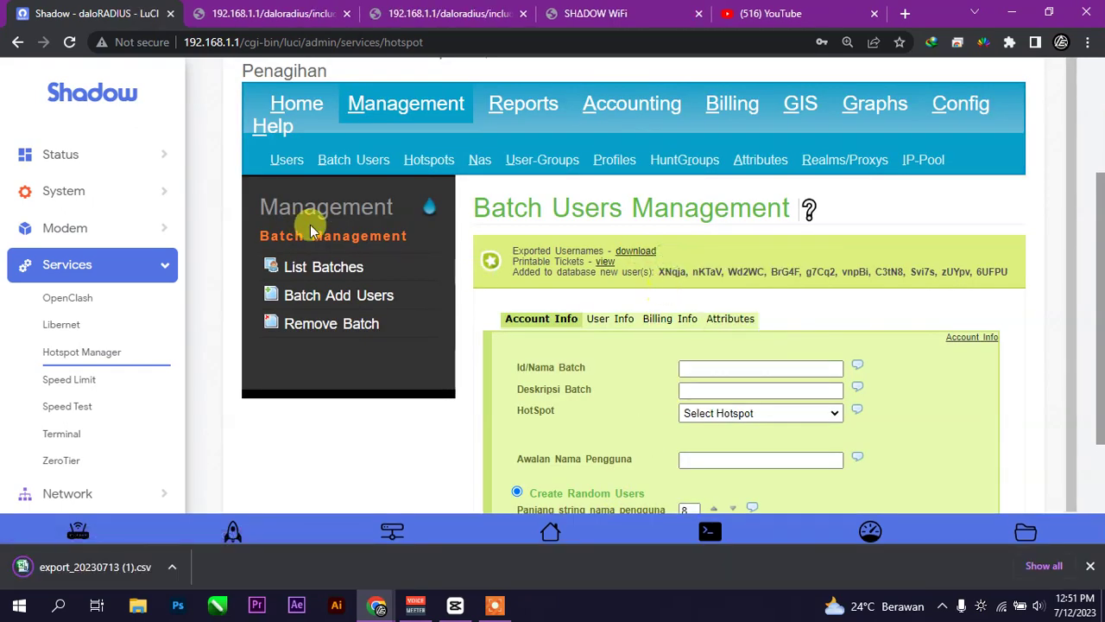
pyautogui.click(172, 566)
pyautogui.click(259, 460)
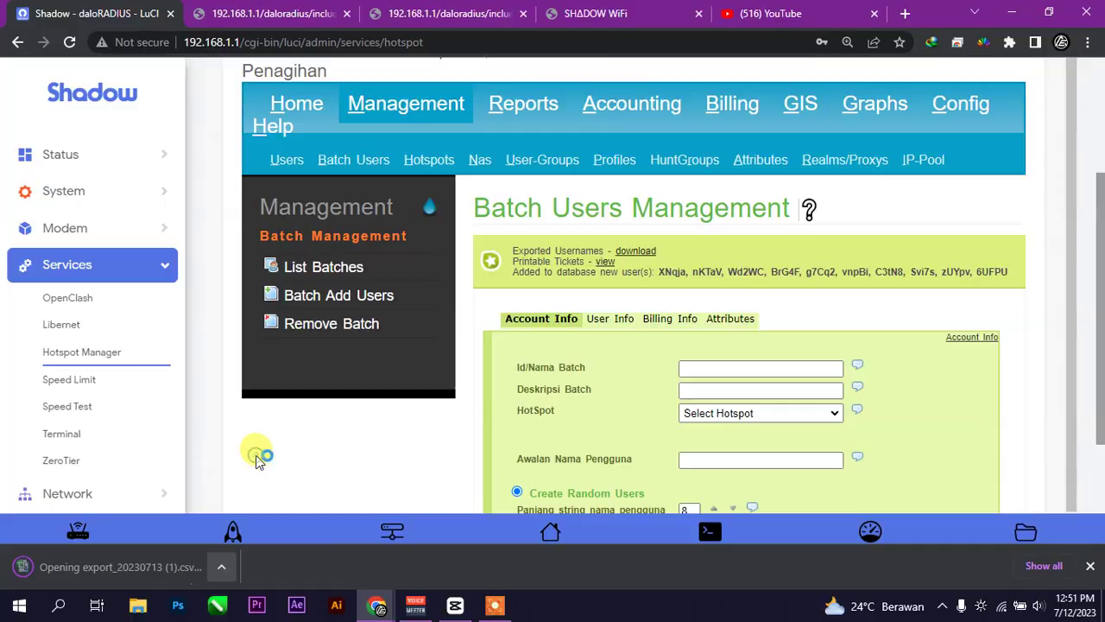
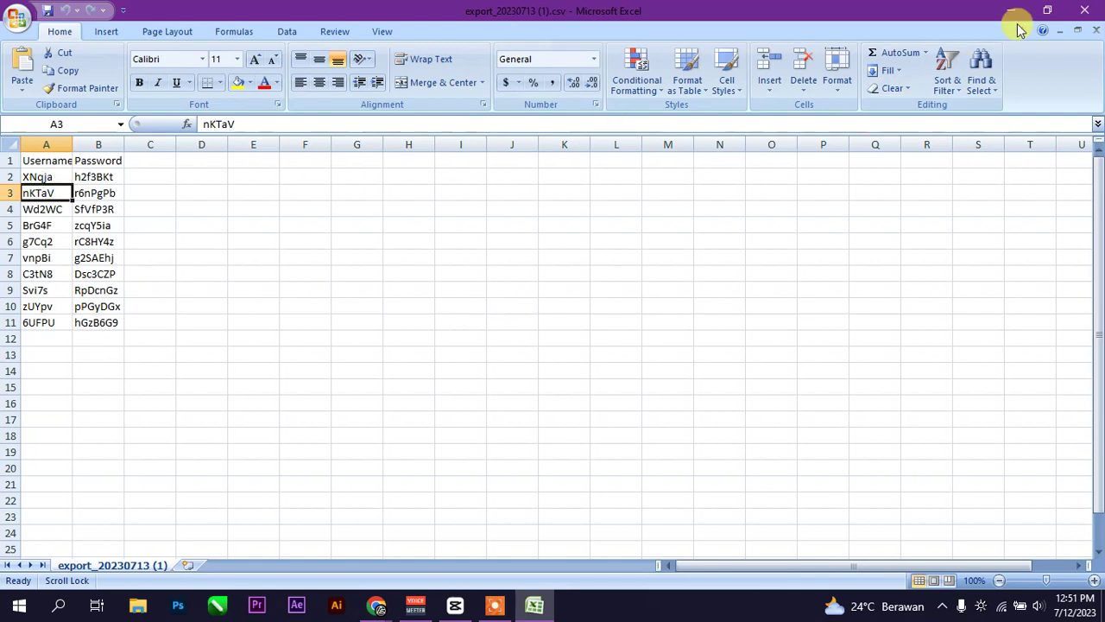
# - Close the exported voucher CSV in Microsoft Excel
pyautogui.click(1088, 11)
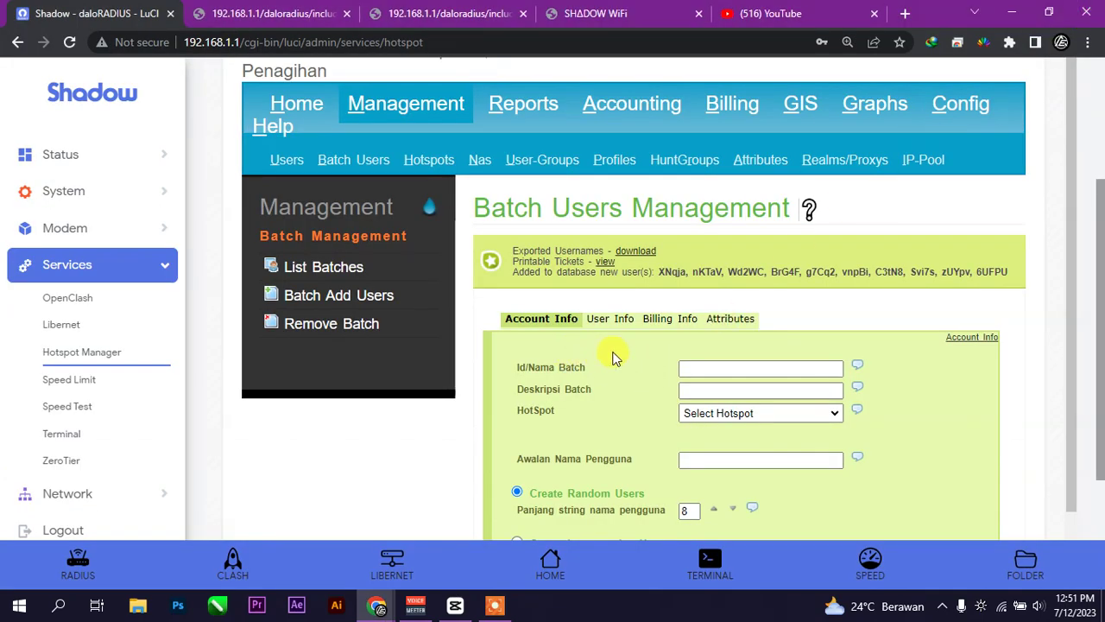
# - Open the Printable Tickets view link in a new browser tab
pyautogui.rightClick(609, 266)
pyautogui.click(665, 269)
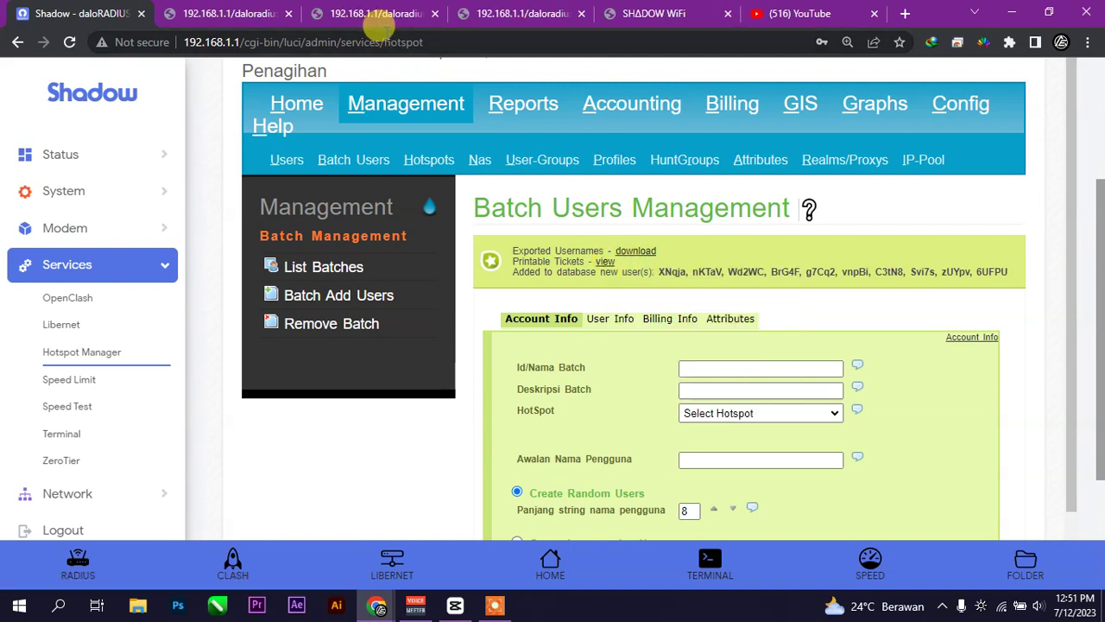
pyautogui.click(377, 15)
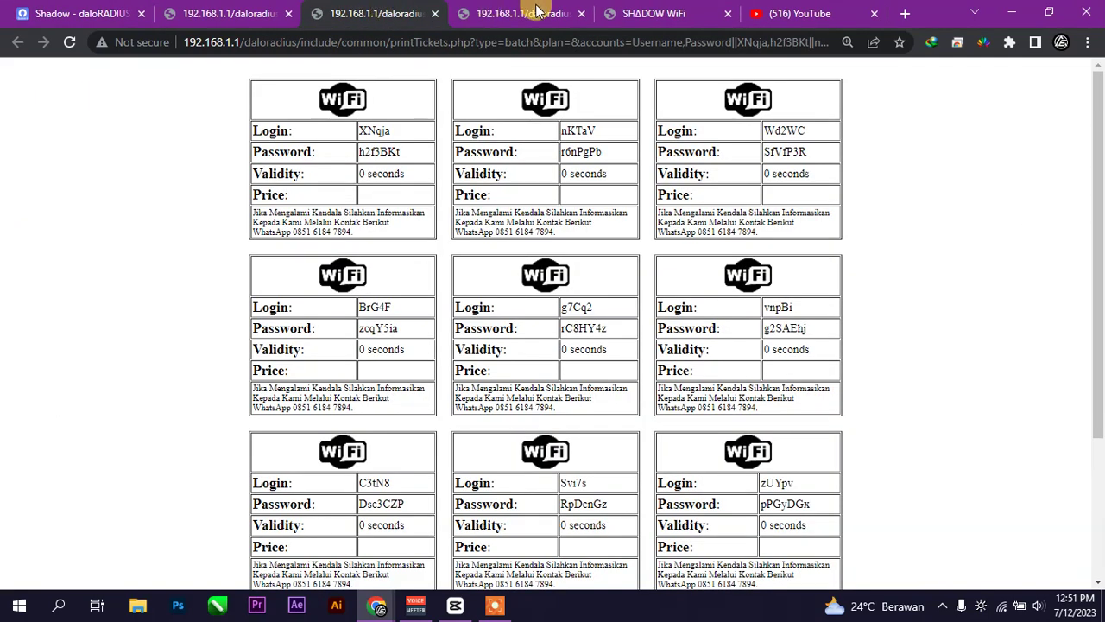
# - Close the extra voucher tab and review the 10 printable WiFi ticket cards
pyautogui.click(540, 12)
pyautogui.click(367, 11)
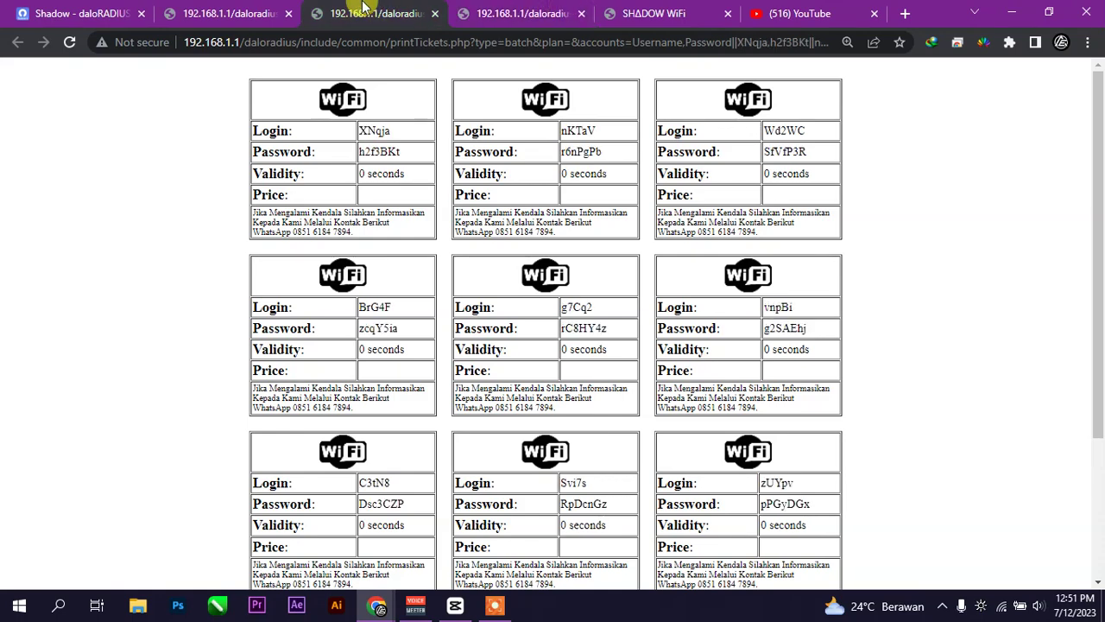
pyautogui.click(564, 11)
pyautogui.click(581, 13)
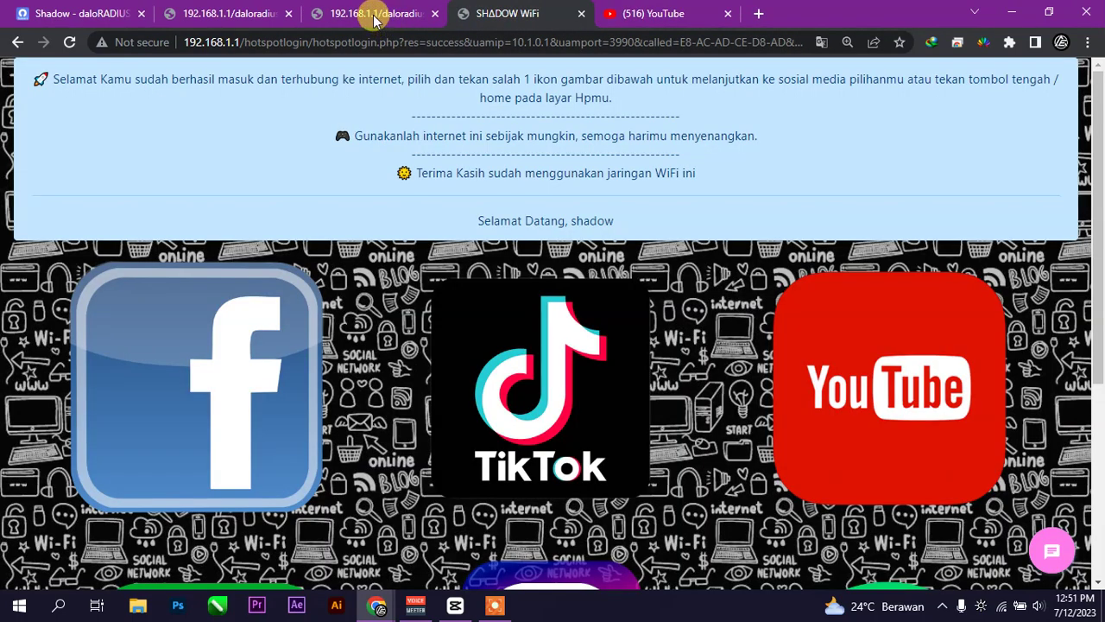
pyautogui.click(374, 16)
pyautogui.scroll(-3, 491, 290)
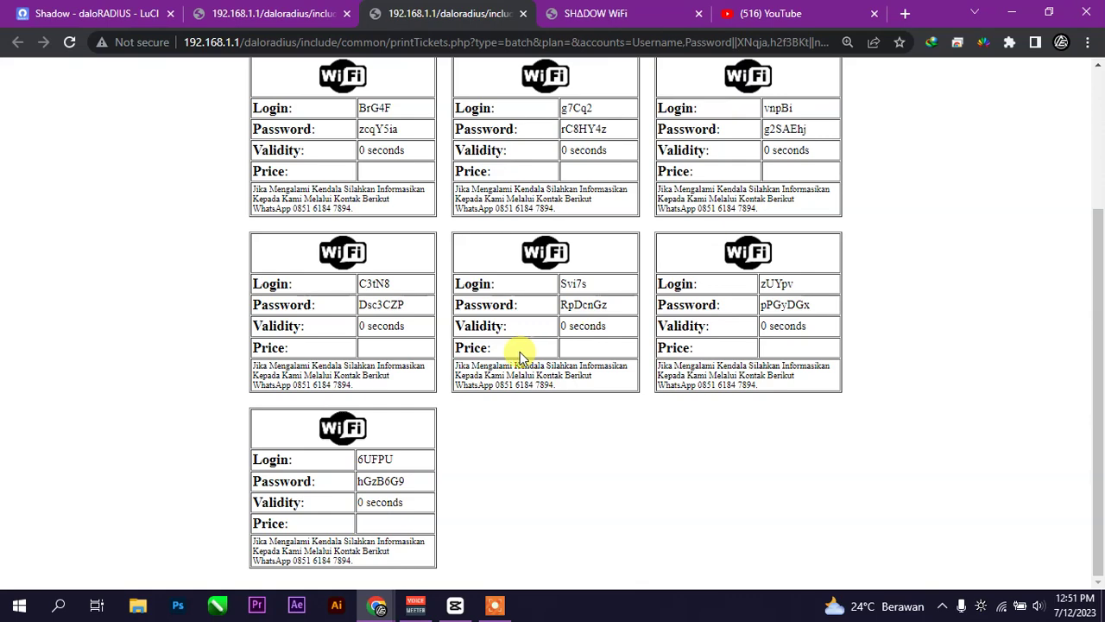
pyautogui.scroll(2, 604, 363)
pyautogui.rightClick(871, 237)
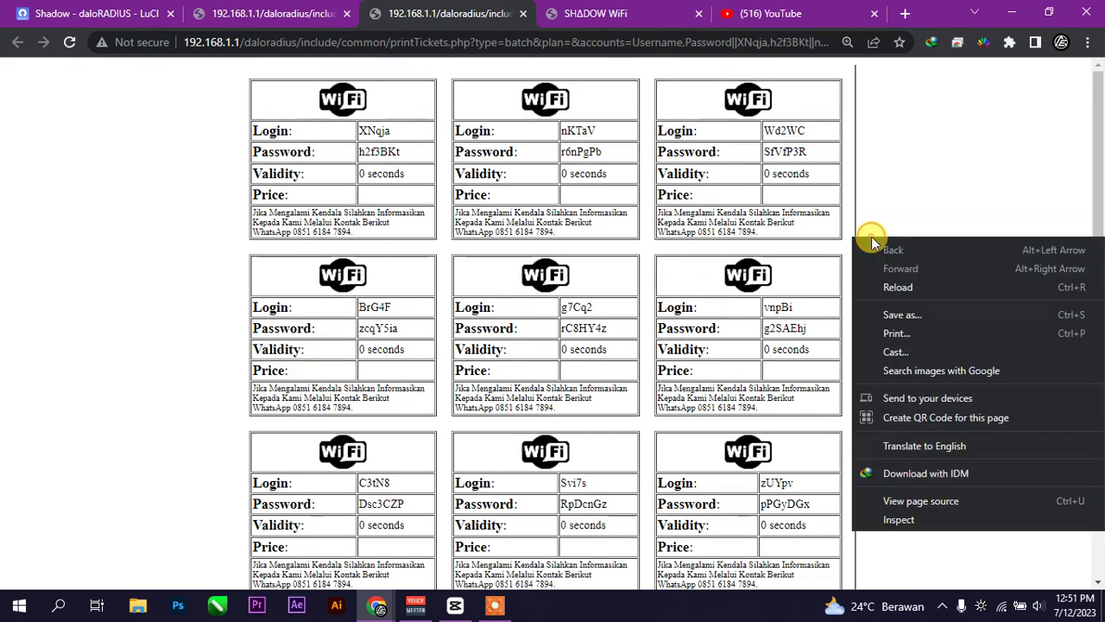
pyautogui.click(906, 326)
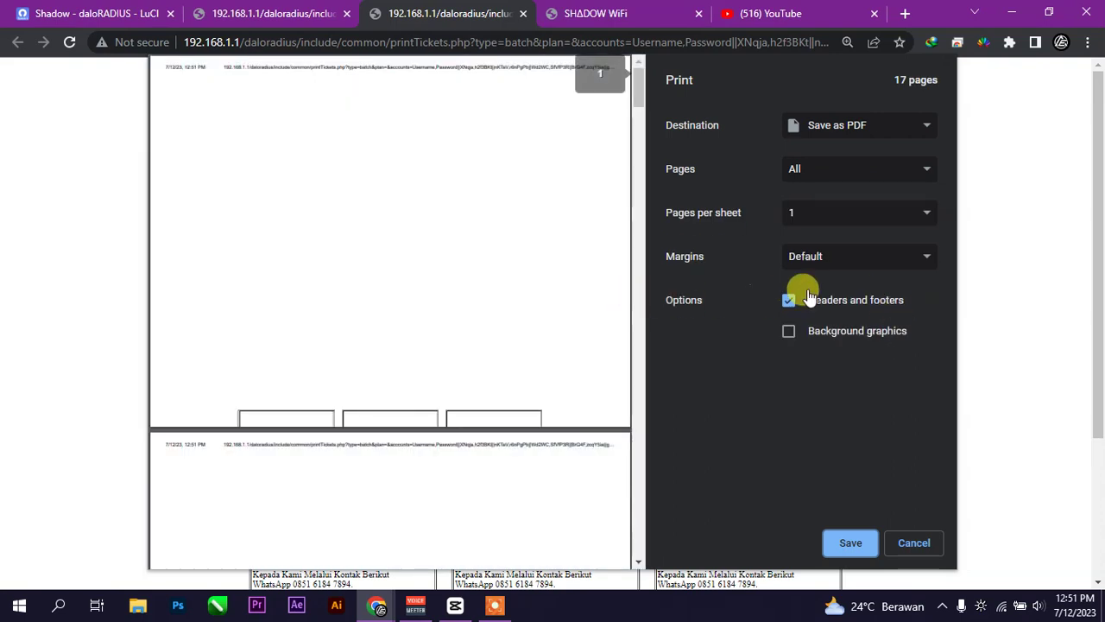
pyautogui.click(880, 260)
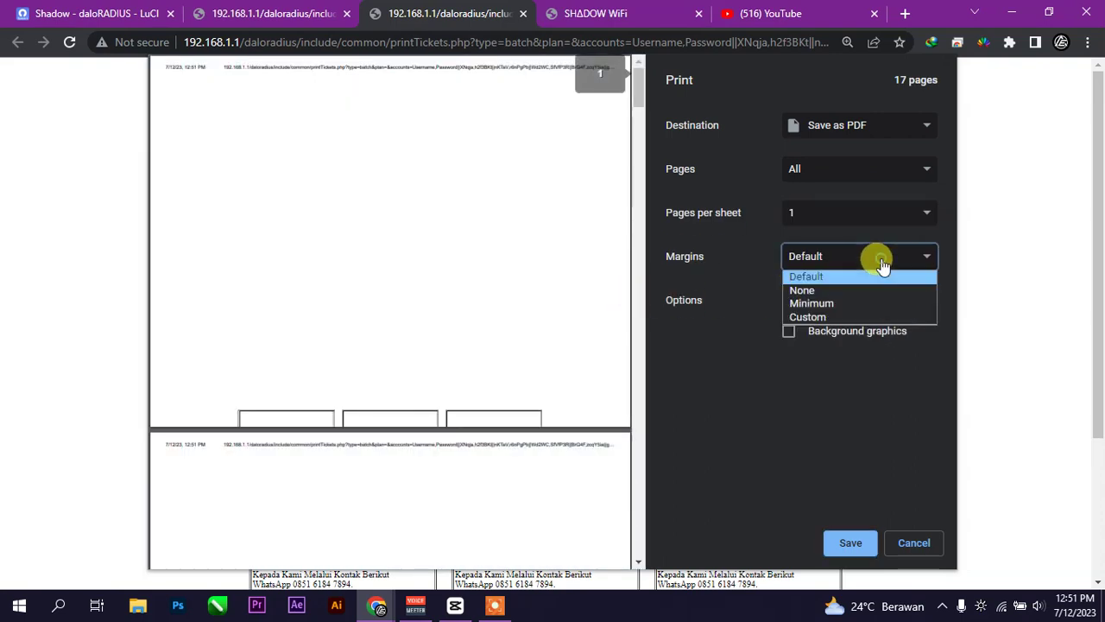
pyautogui.click(870, 290)
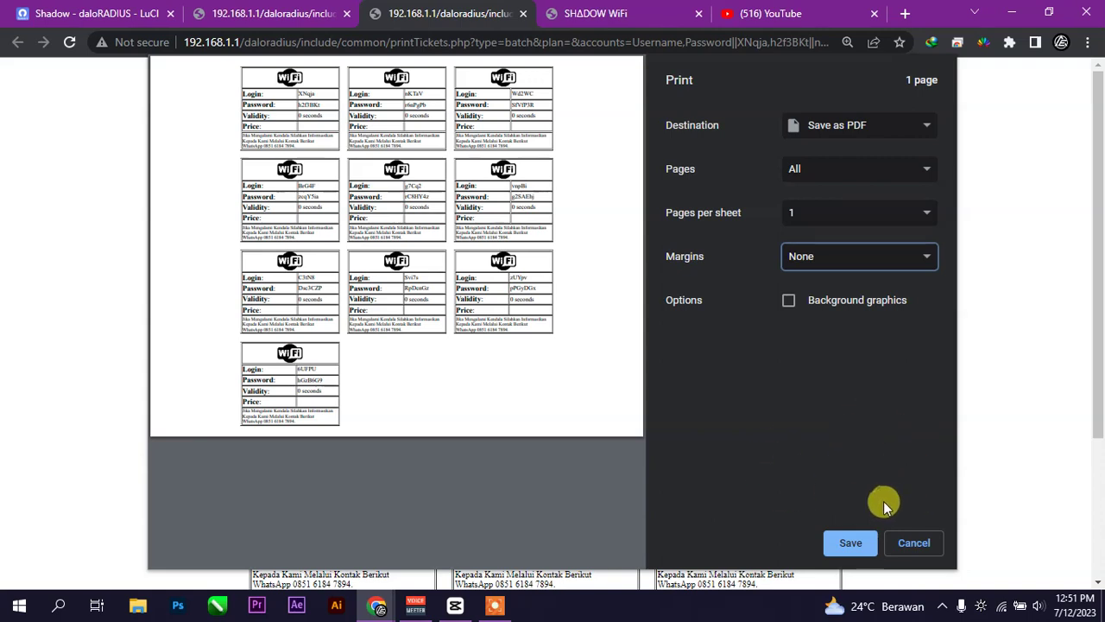
pyautogui.click(906, 136)
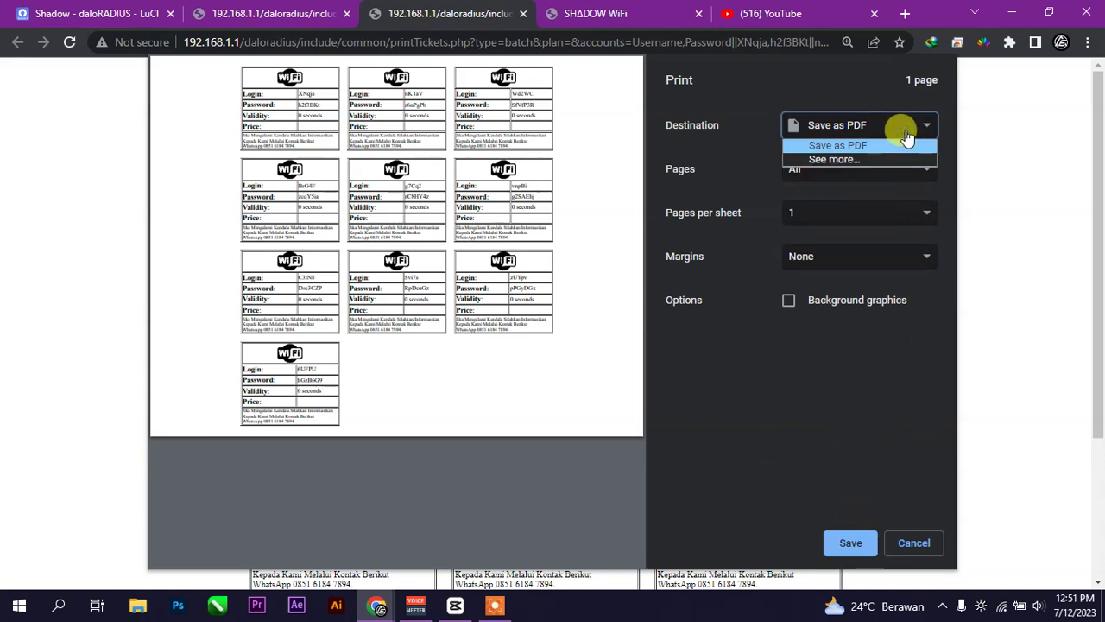
pyautogui.click(906, 136)
pyautogui.click(918, 547)
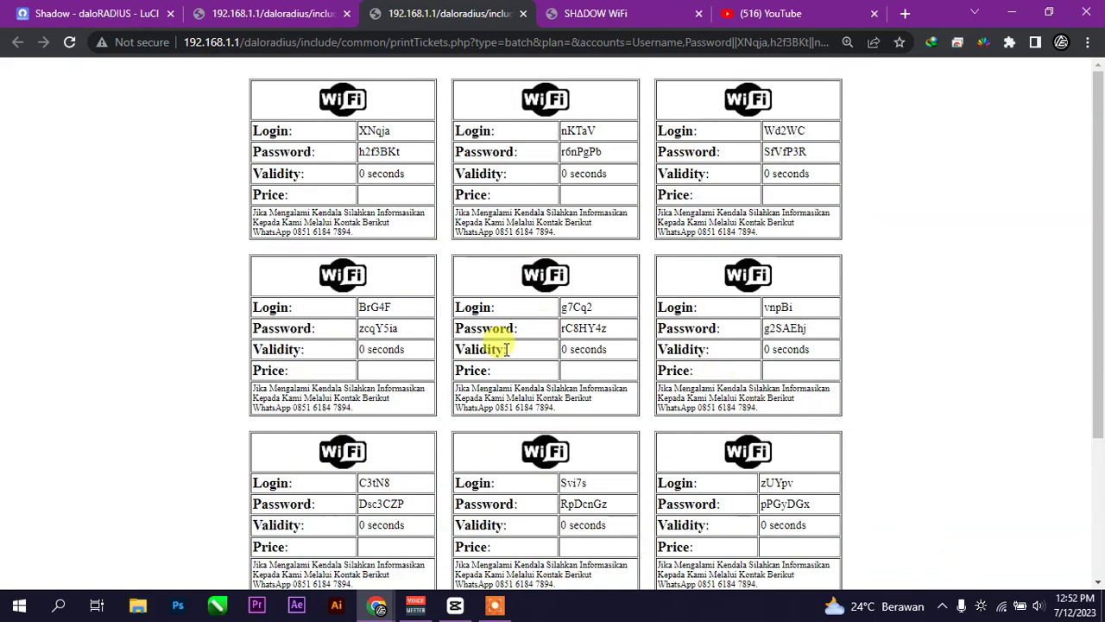
# - Copy the Login value from the seventh voucher ticket
pyautogui.scroll(-3, 374, 341)
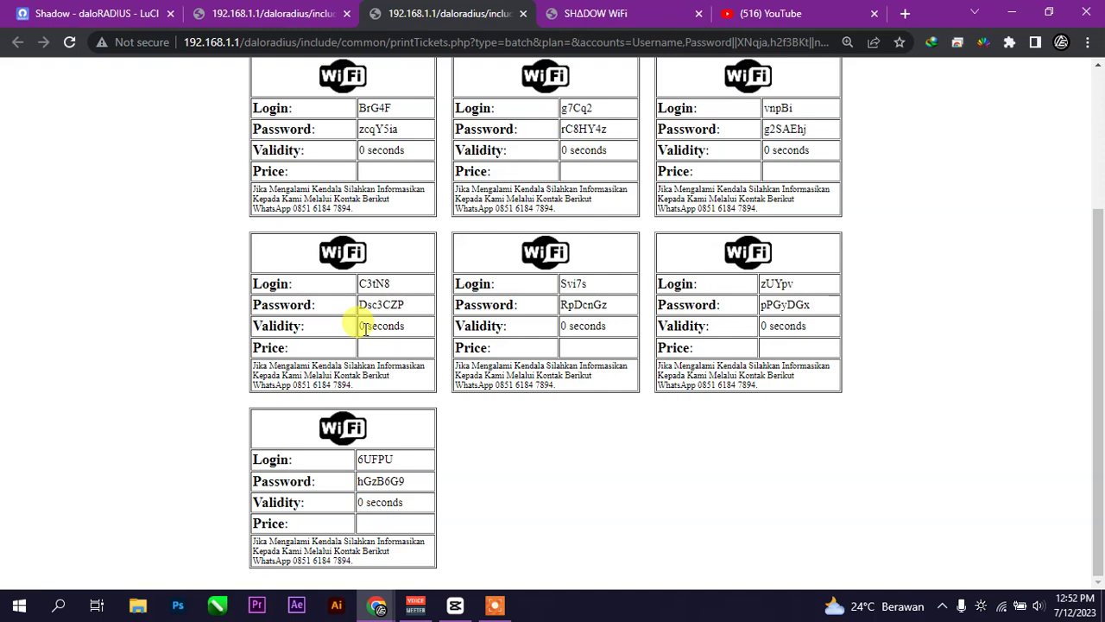
pyautogui.doubleClick(375, 283)
pyautogui.moveTo(386, 283); pyautogui.dragTo(366, 296)
pyautogui.rightClick(380, 287)
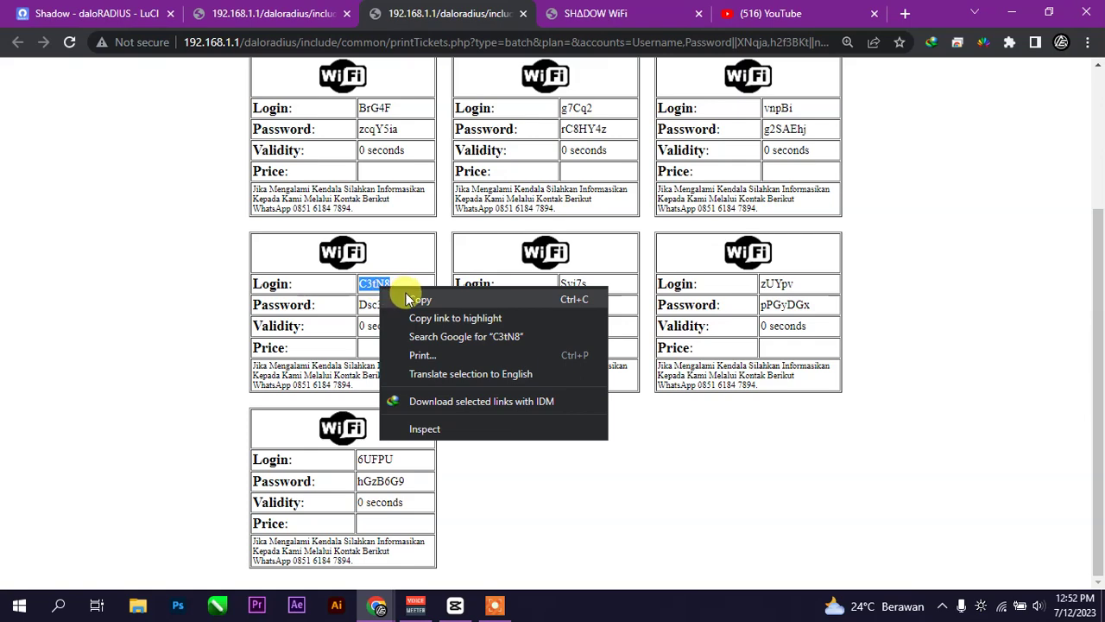
pyautogui.click(410, 298)
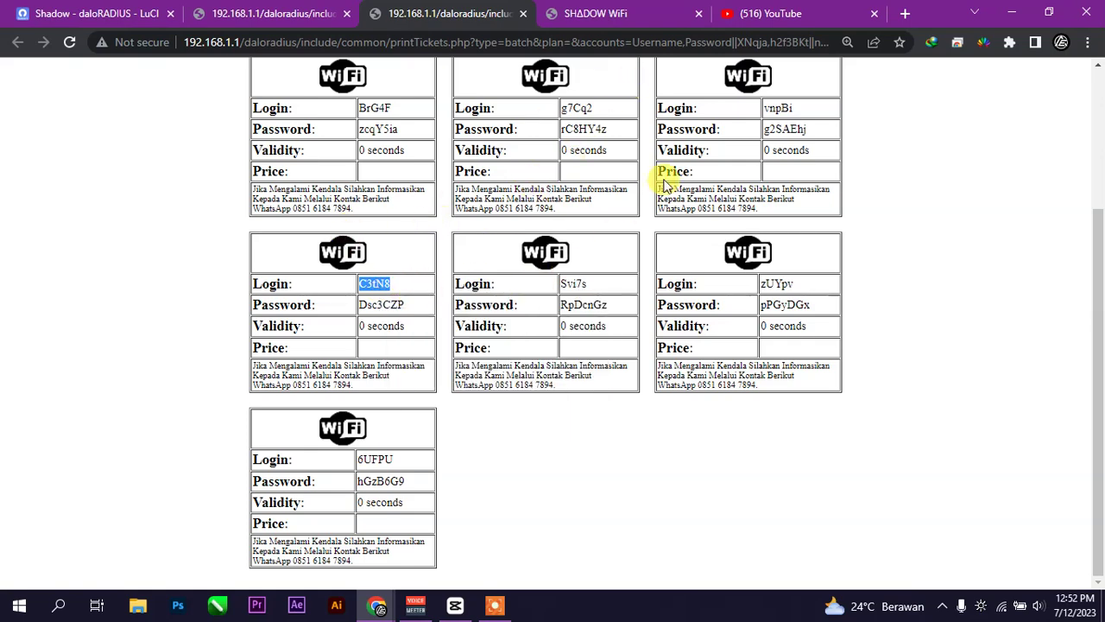
# - On the SHADOW WiFi portal, log out with KELUAR and bring up the MASUK login form
pyautogui.click(635, 13)
pyautogui.scroll(-5, 558, 303)
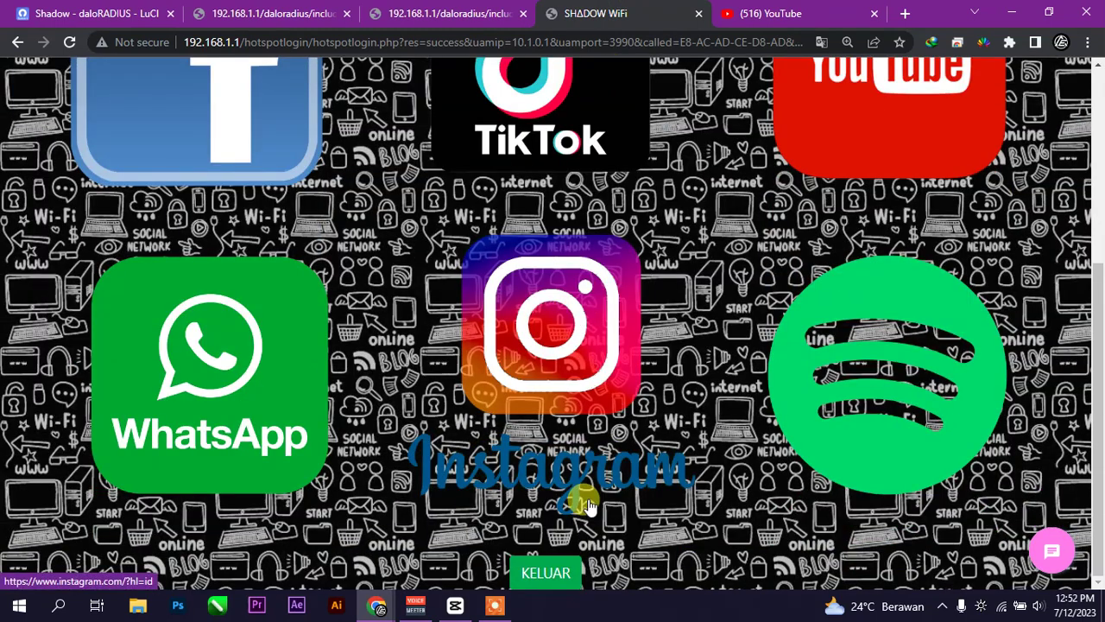
pyautogui.click(542, 568)
pyautogui.click(554, 135)
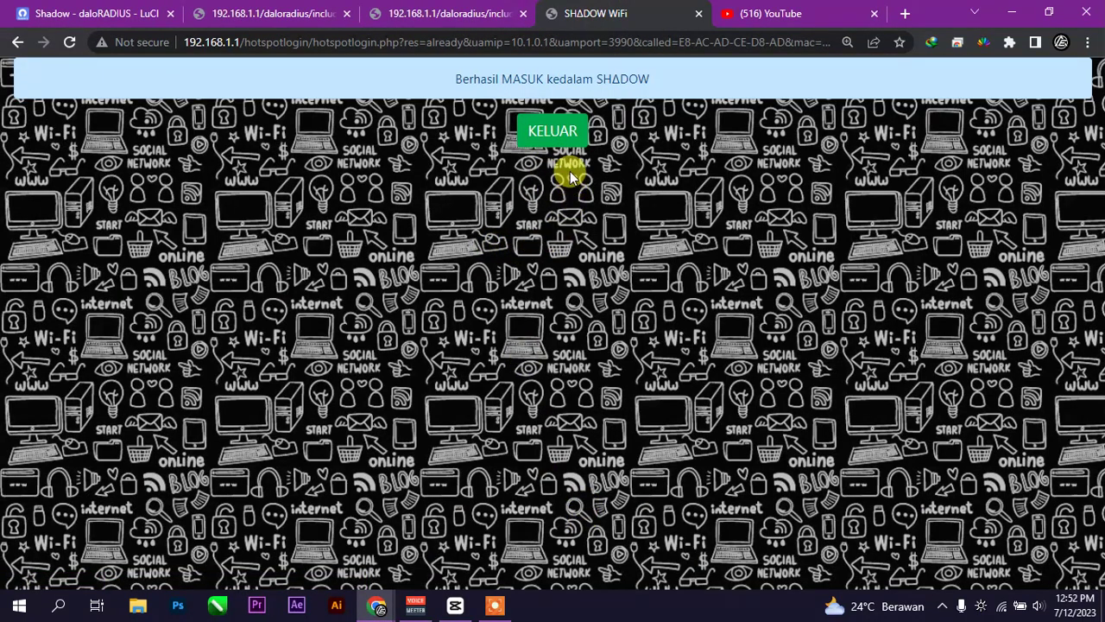
pyautogui.click(559, 151)
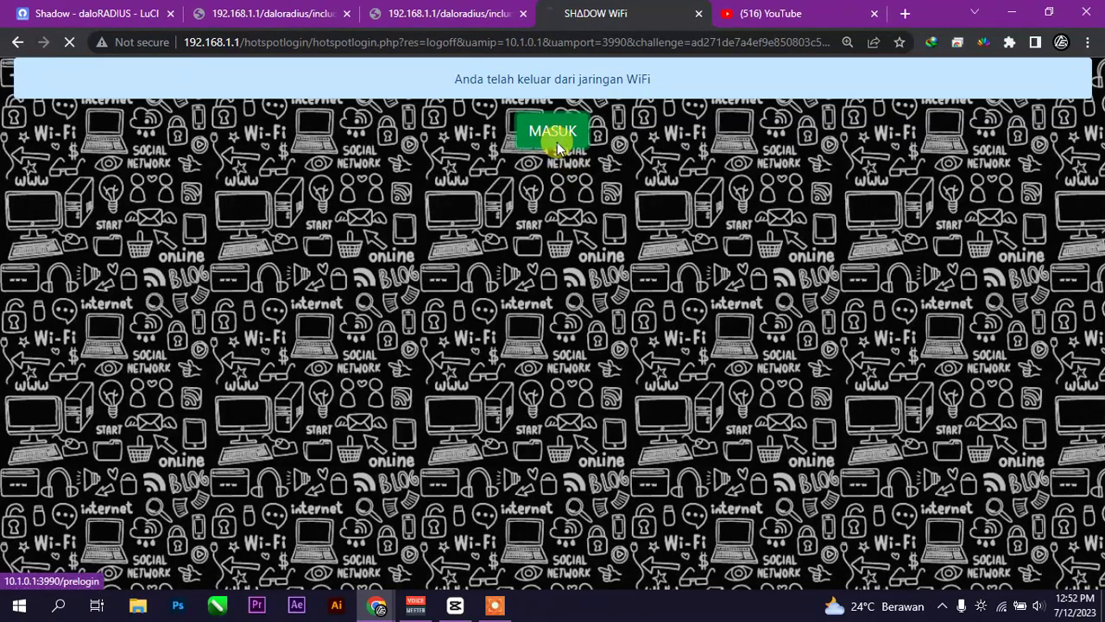
pyautogui.click(557, 141)
# - Paste the seventh voucher's login as username, then copy its password from the tickets
pyautogui.click(533, 267)
pyautogui.rightClick(560, 265)
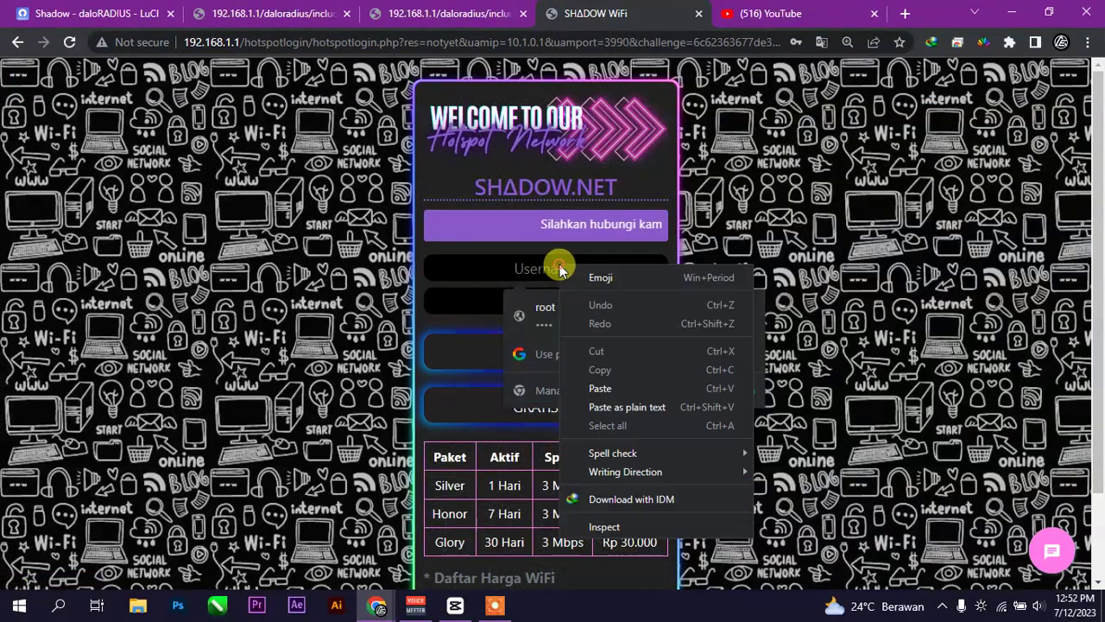
pyautogui.click(622, 387)
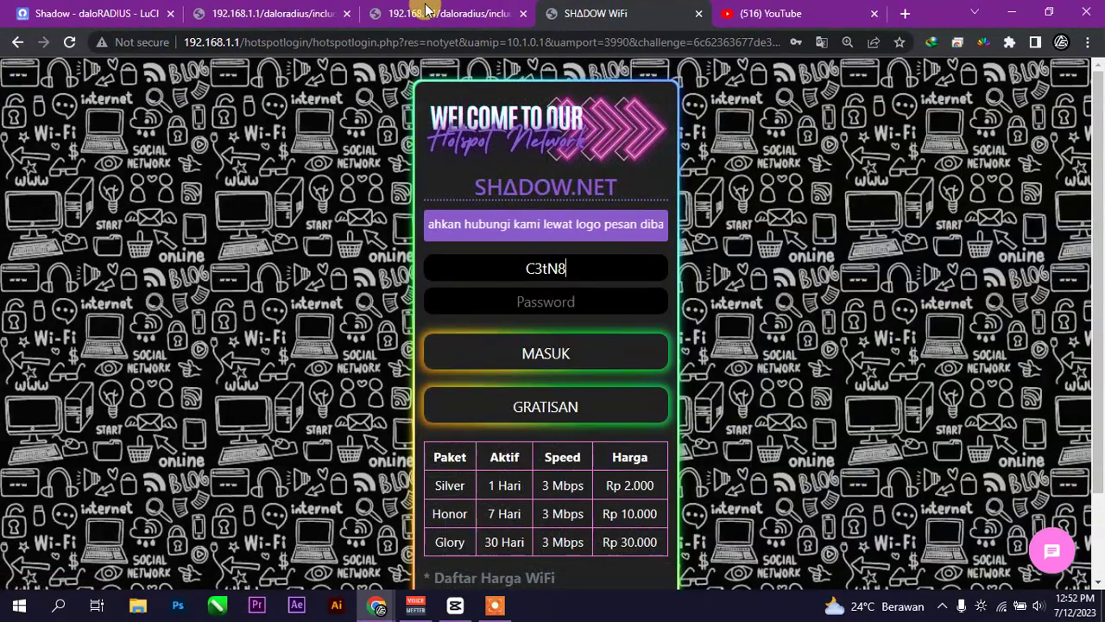
pyautogui.click(421, 13)
pyautogui.moveTo(405, 306); pyautogui.dragTo(359, 308)
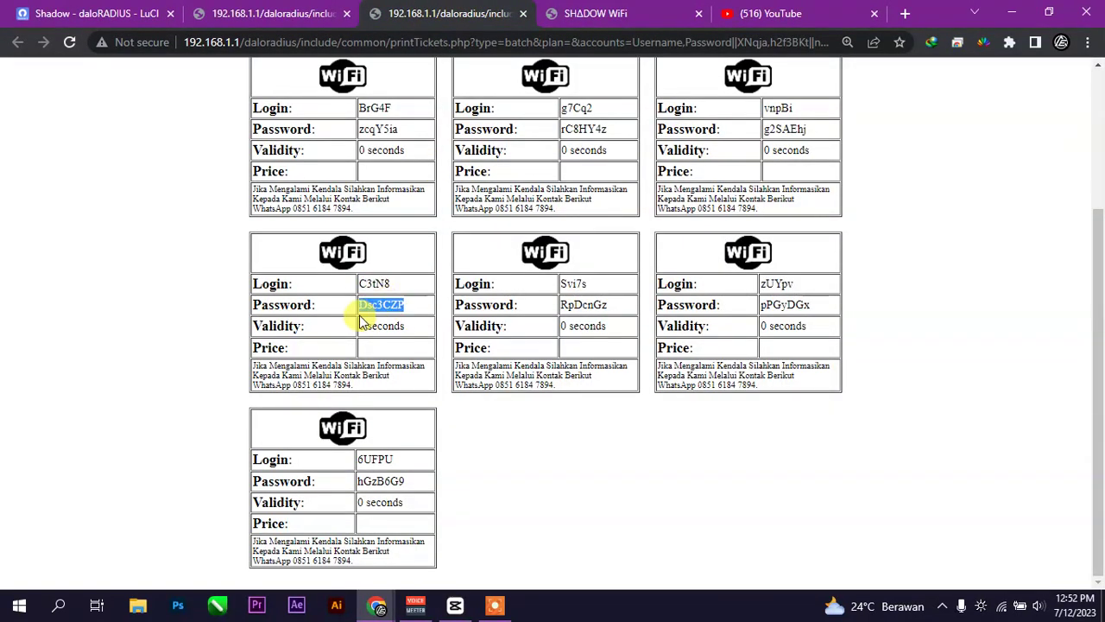
pyautogui.rightClick(393, 321)
pyautogui.click(734, 10)
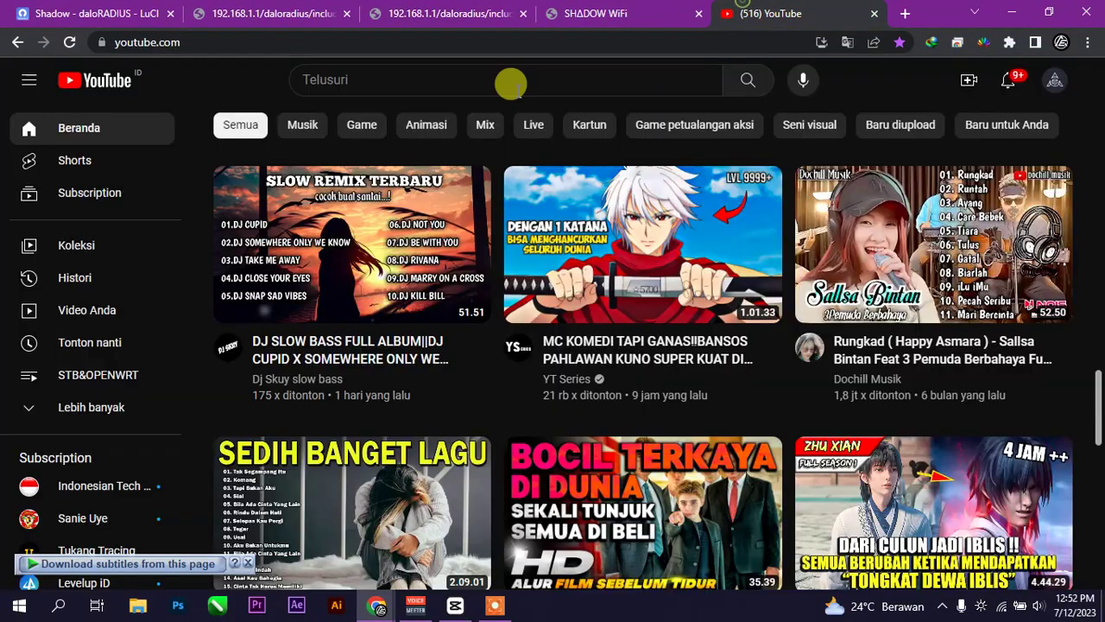
# - Close the YouTube tab and reload YouTube in a fresh browser tab
pyautogui.click(64, 45)
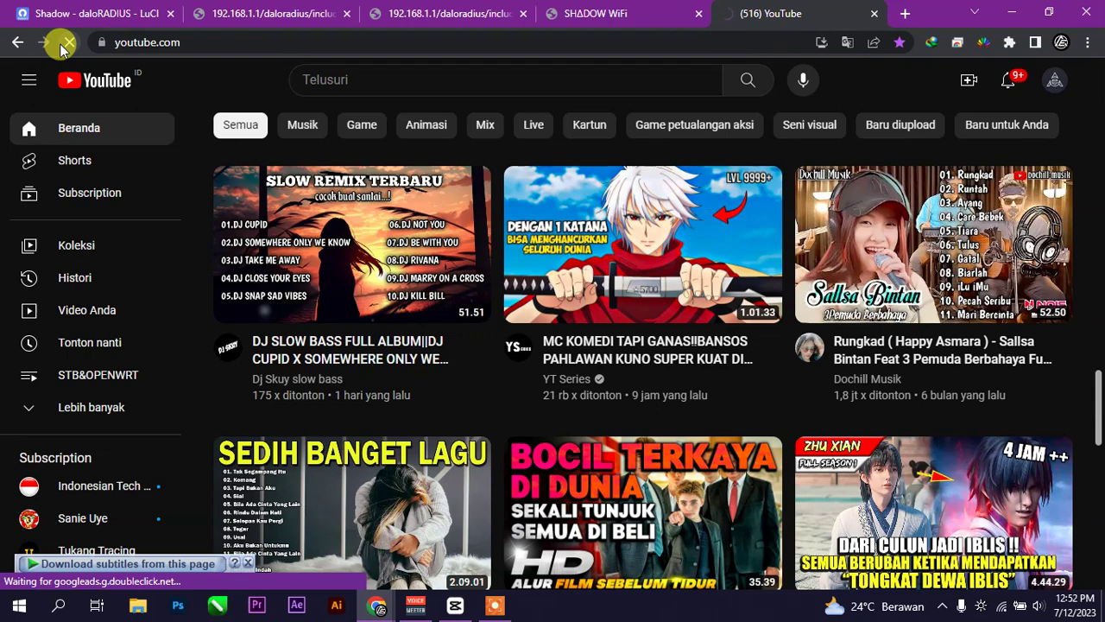
pyautogui.click(898, 13)
pyautogui.click(876, 14)
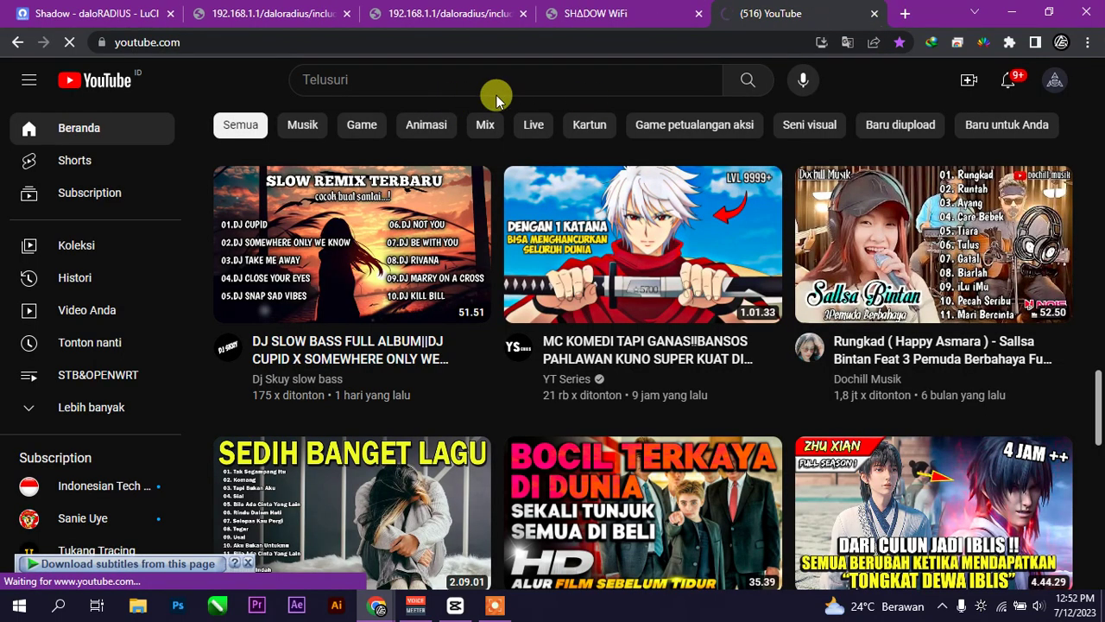
pyautogui.click(872, 15)
pyautogui.click(799, 14)
pyautogui.click(179, 67)
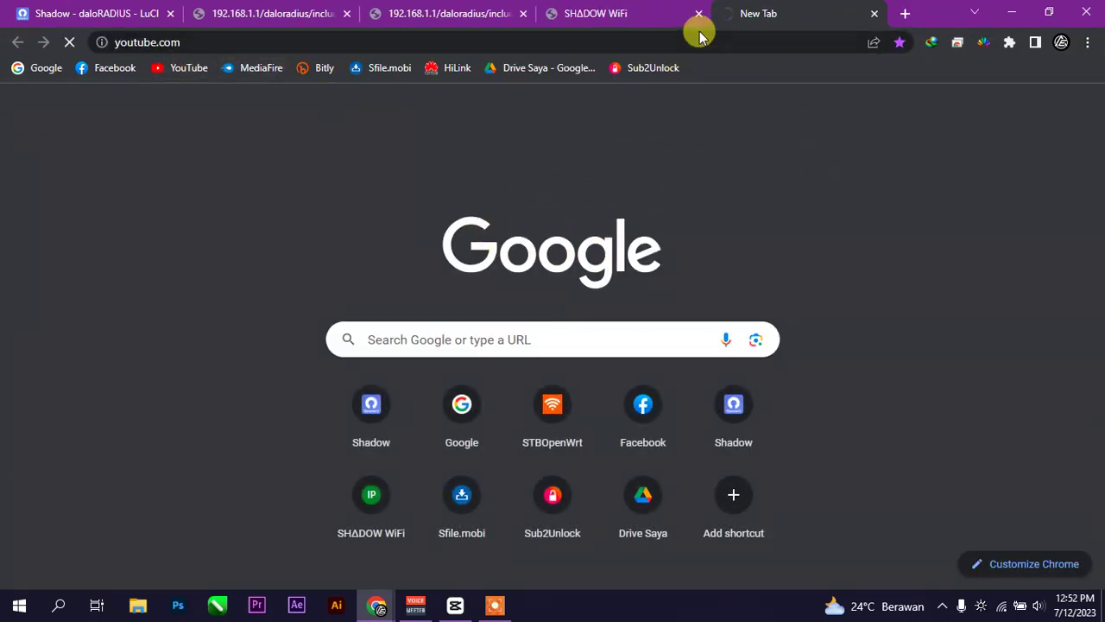
# - Paste the voucher password into the hotspot login and submit with MASUK
pyautogui.click(656, 14)
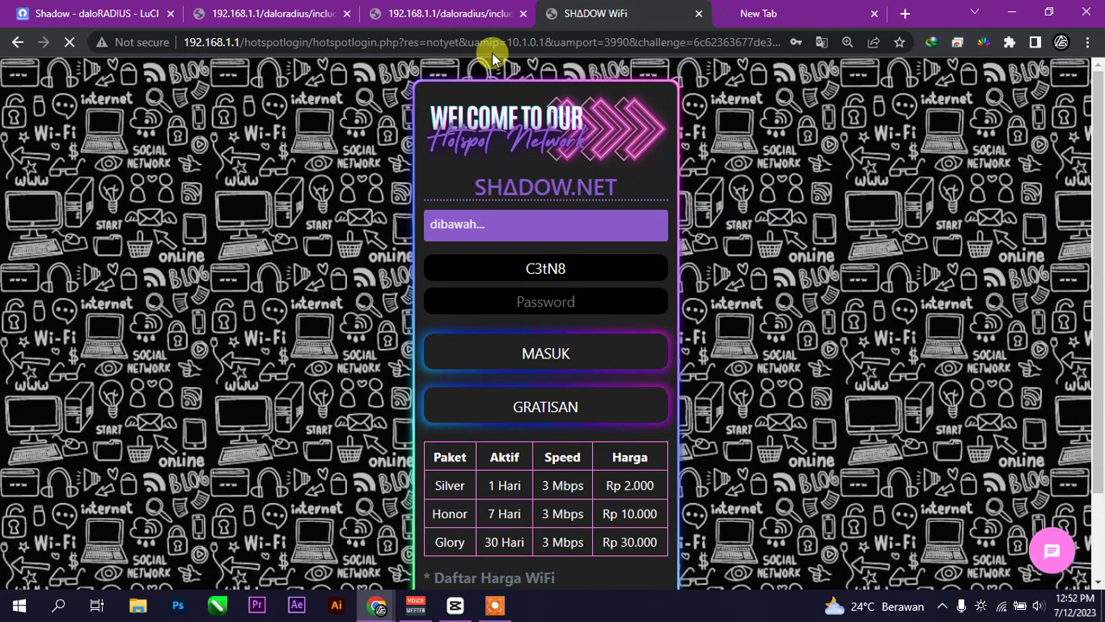
pyautogui.click(564, 299)
pyautogui.rightClick(566, 299)
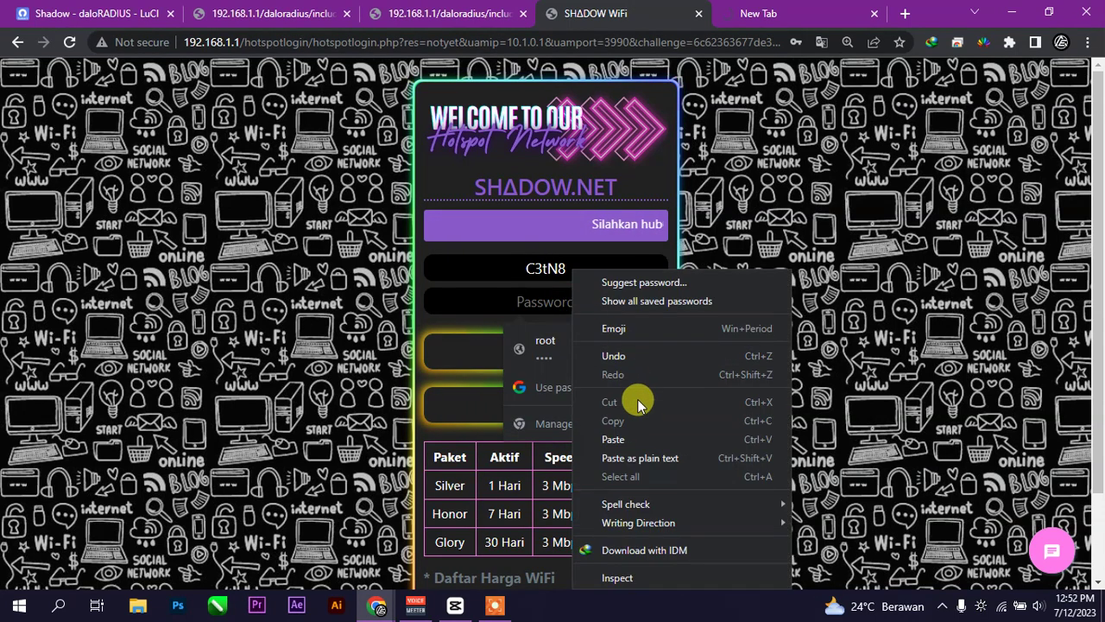
pyautogui.click(643, 438)
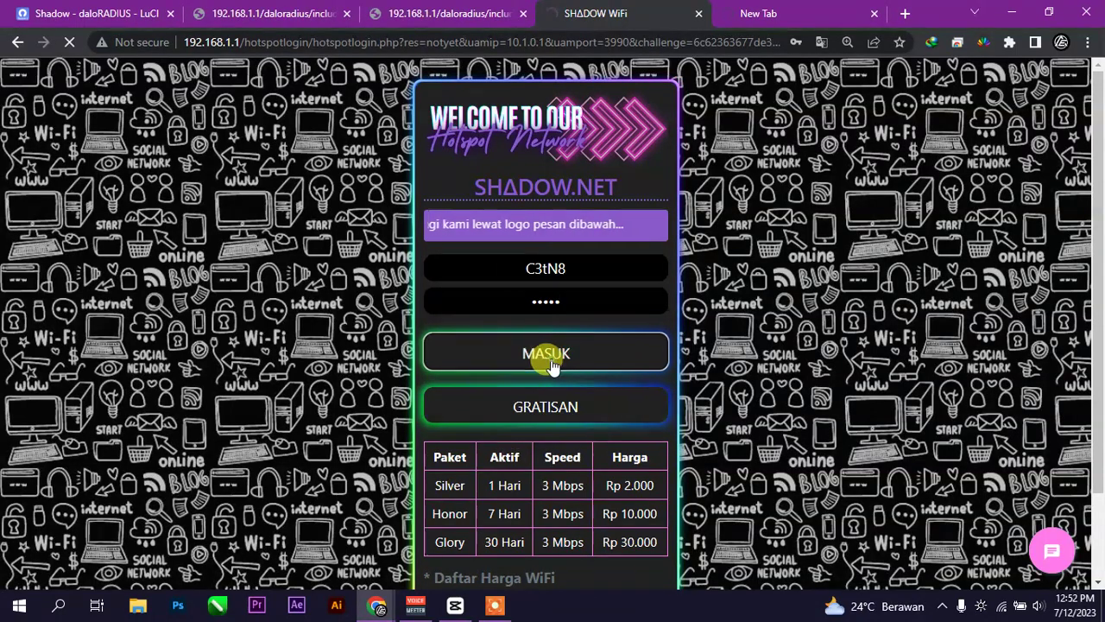
pyautogui.click(553, 366)
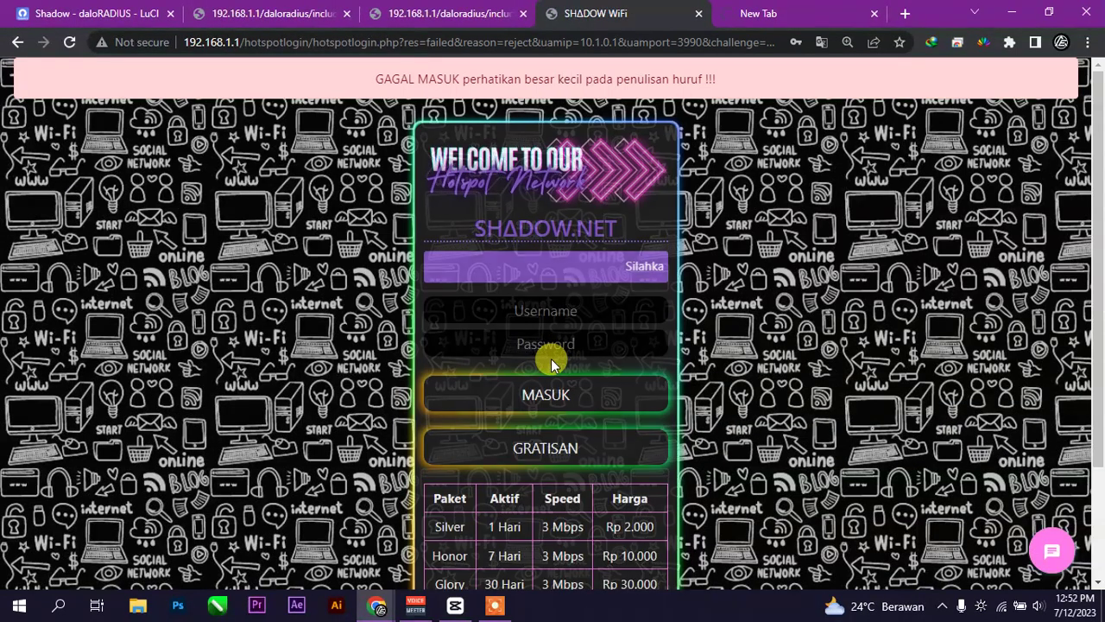